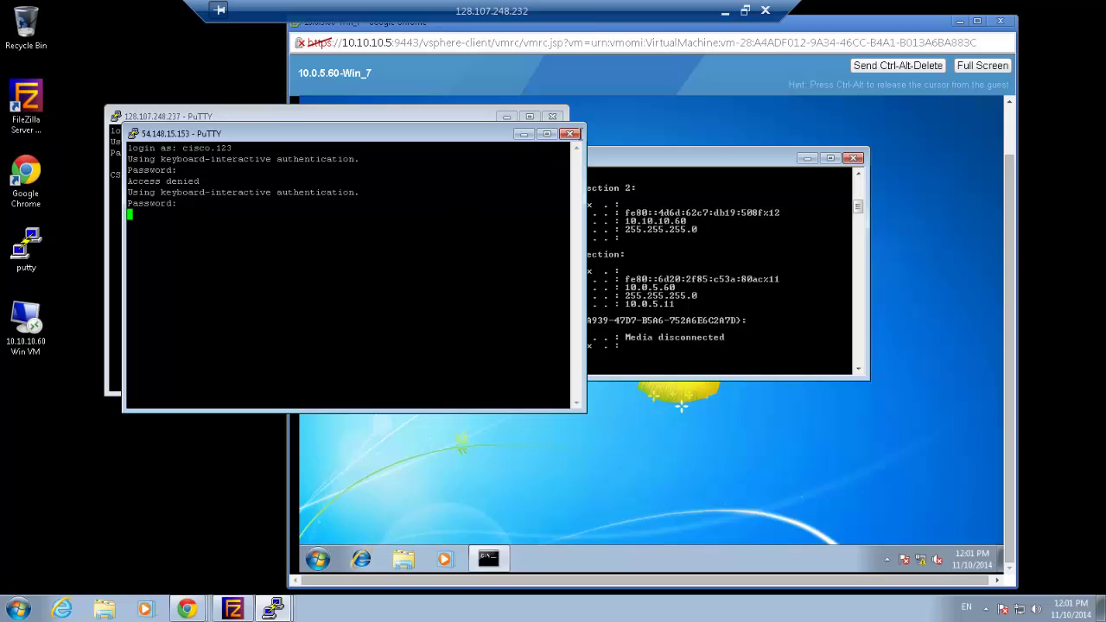
Close the failed AWS session and open a new PuTTY connection from the saved CSR AWS session
{"action": "left_click", "coordinate": [571, 134]}
{"action": "left_click", "coordinate": [576, 355]}
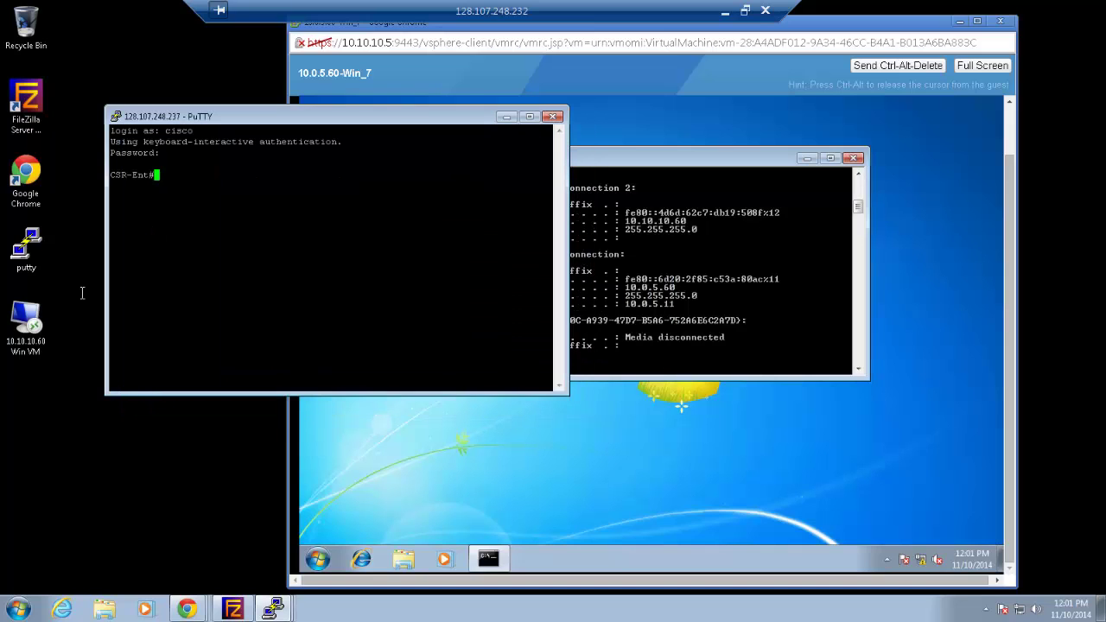
{"action": "double_click", "coordinate": [38, 262]}
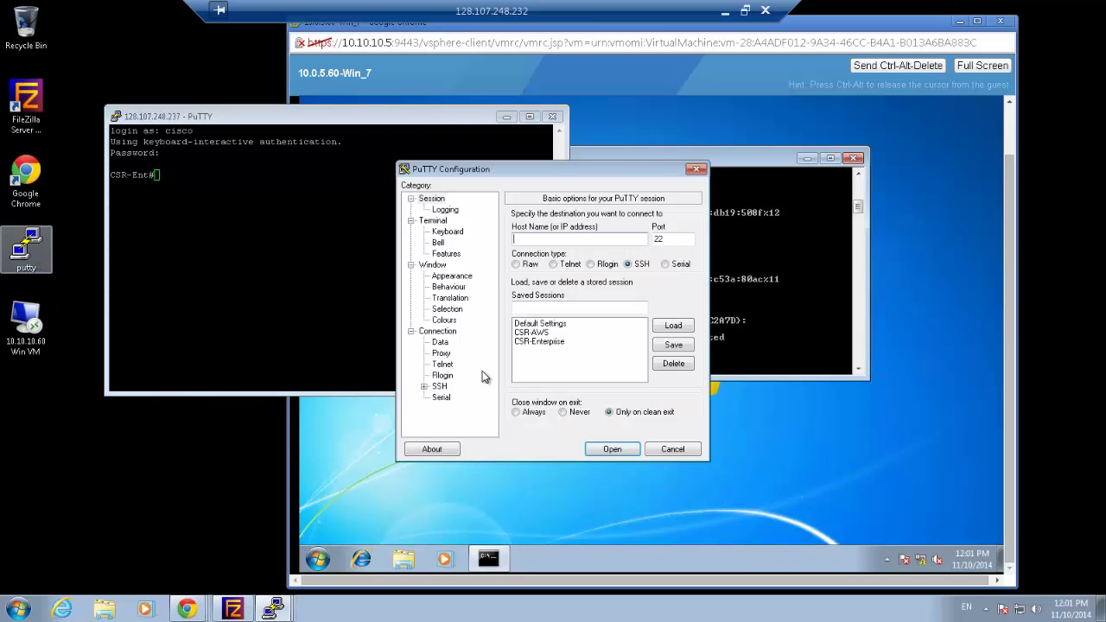
{"action": "double_click", "coordinate": [529, 332]}
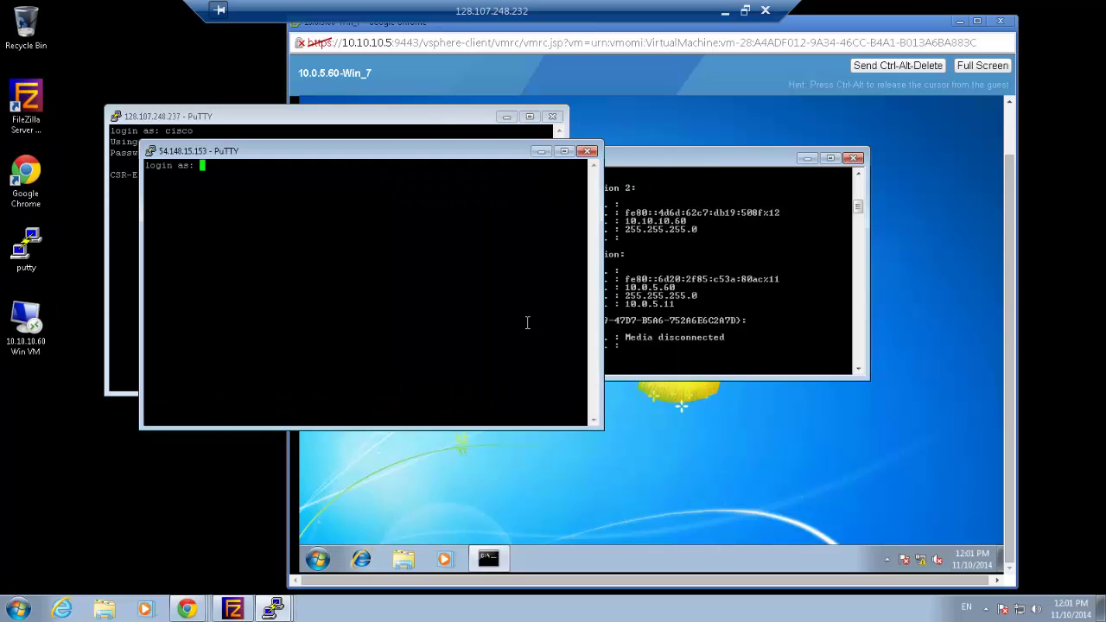
Log in to reach the CSR-AWS# prompt and place it beside the CSR-Ent terminal
{"action": "key", "text": "Return"}
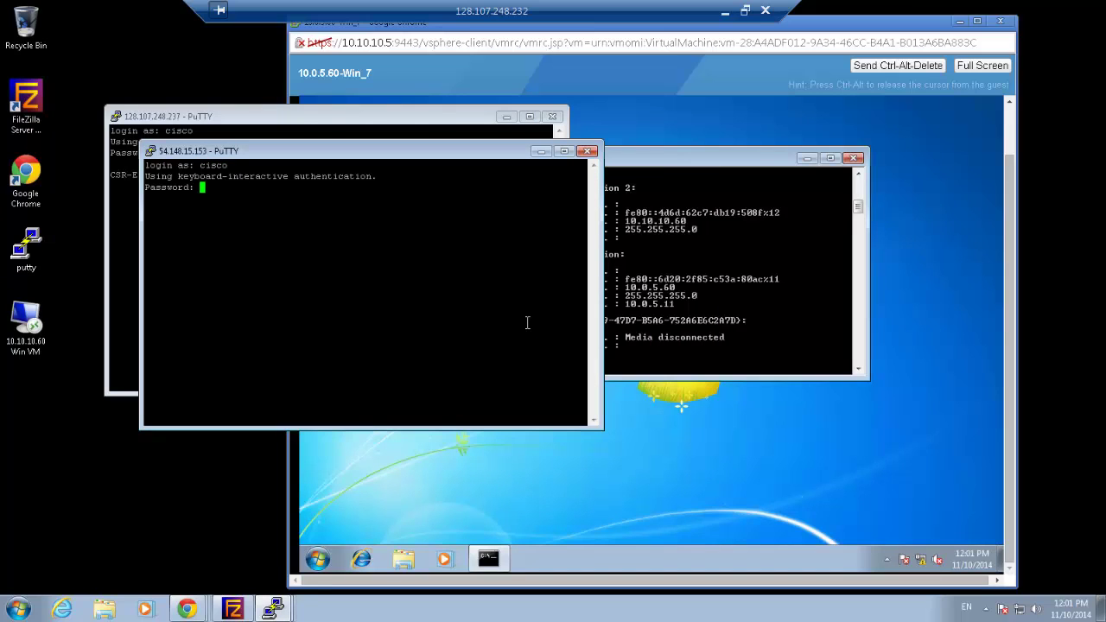
{"action": "key", "text": "Return"}
{"action": "left_click_drag", "start_coordinate": [325, 154], "coordinate": [775, 119]}
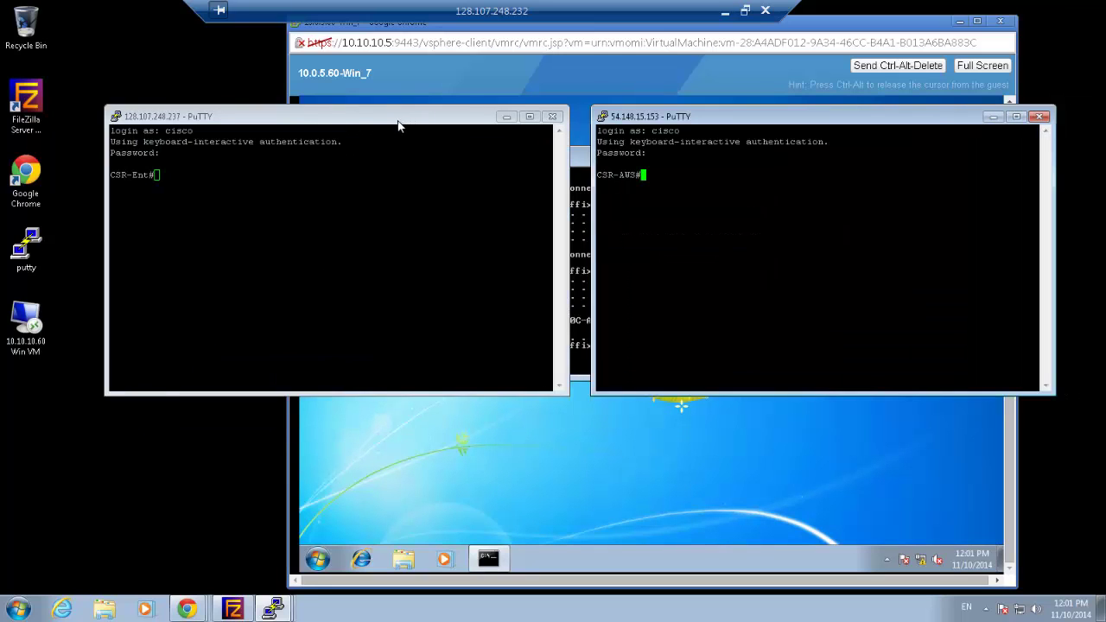
{"action": "left_click_drag", "start_coordinate": [400, 124], "coordinate": [354, 128]}
Page through CSR-Ent's 'sh run' output, highlighting GigabitEthernet1's 128.107.248.237 address
{"action": "type", "text": "sh"}
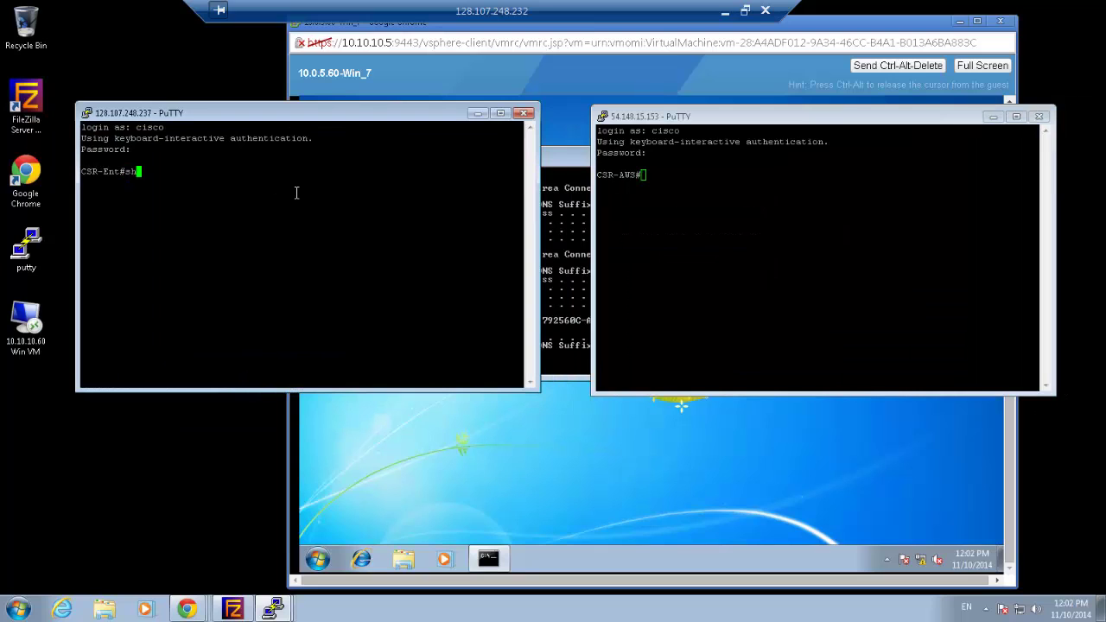
{"action": "type", "text": " run"}
{"action": "key", "text": "Return"}
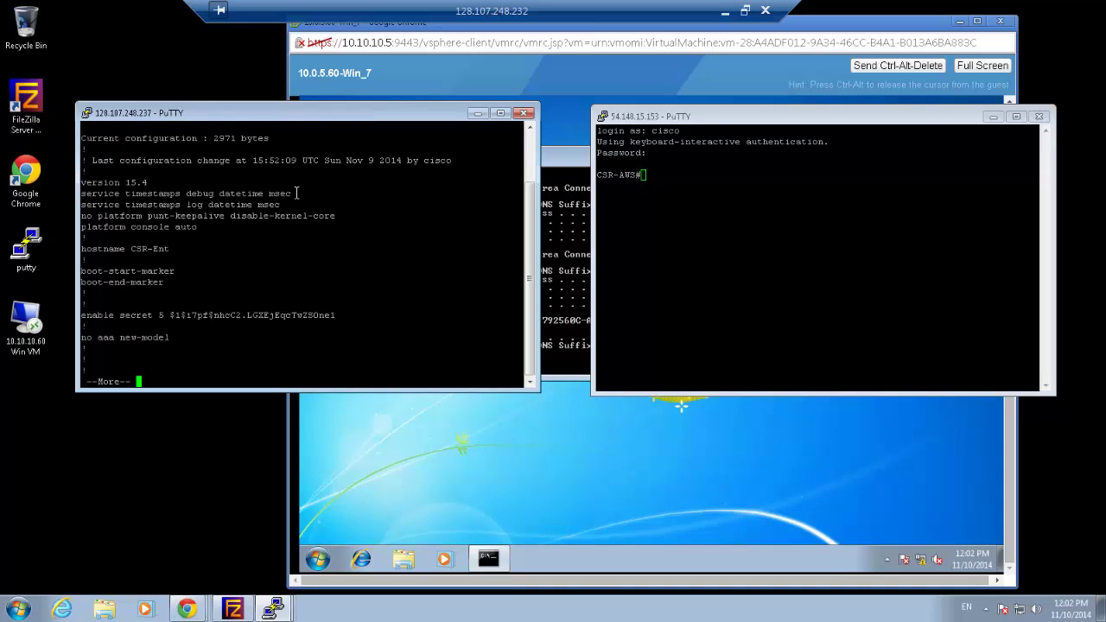
{"action": "key", "text": "space"}
{"action": "key", "text": "space"}
{"action": "key", "text": "space"}
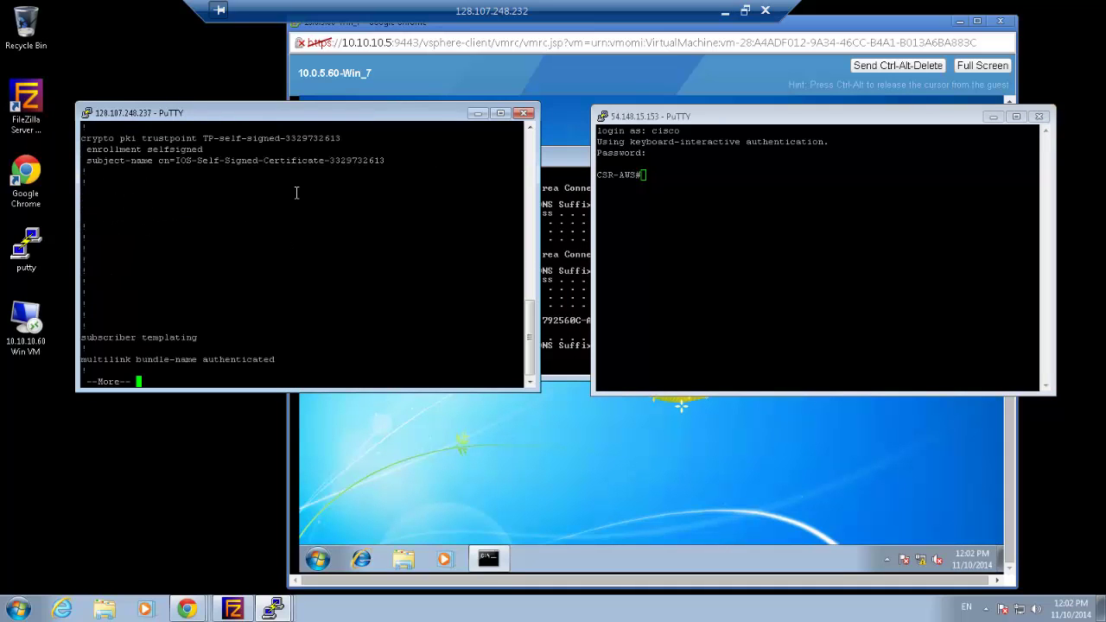
{"action": "key", "text": "space"}
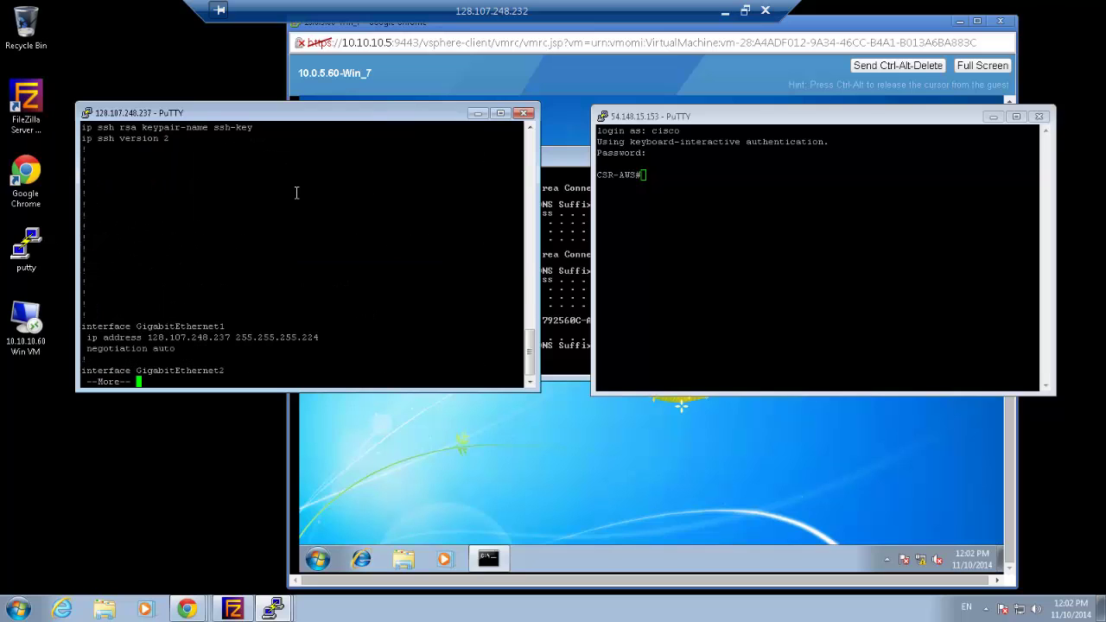
{"action": "key", "text": "Return"}
{"action": "key", "text": "Return"}
{"action": "key", "text": "Return"}
{"action": "key", "text": "Return"}
{"action": "key", "text": "Return"}
{"action": "key", "text": "Return"}
{"action": "key", "text": "Return"}
{"action": "key", "text": "Return"}
{"action": "key", "text": "Return"}
{"action": "key", "text": "Return"}
{"action": "key", "text": "Return"}
{"action": "key", "text": "Return"}
{"action": "key", "text": "Return"}
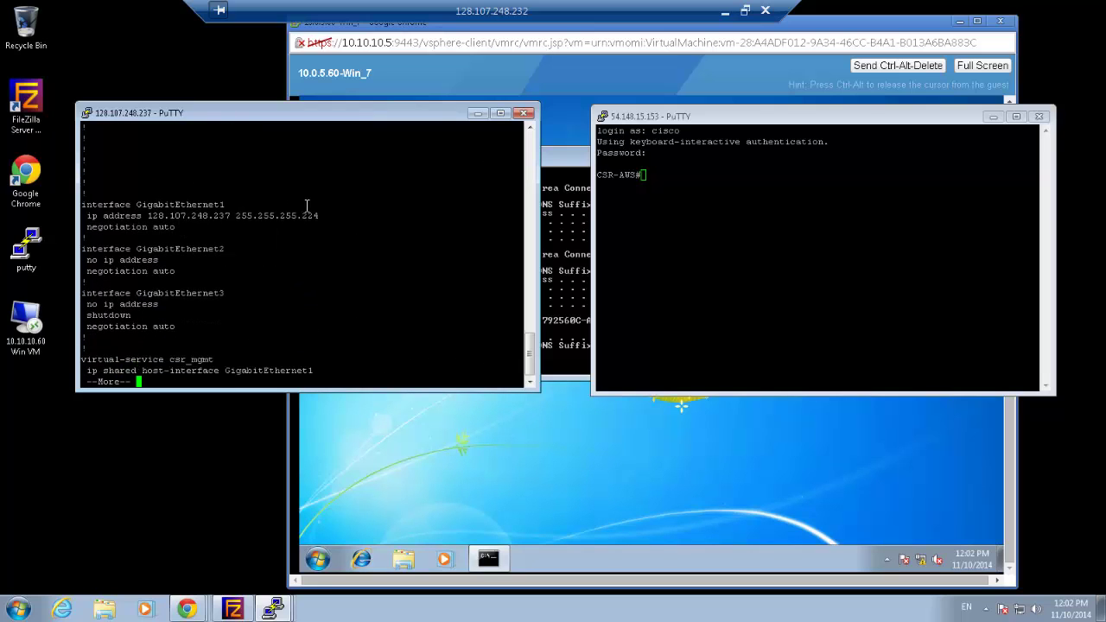
{"action": "left_click_drag", "start_coordinate": [327, 215], "coordinate": [82, 203]}
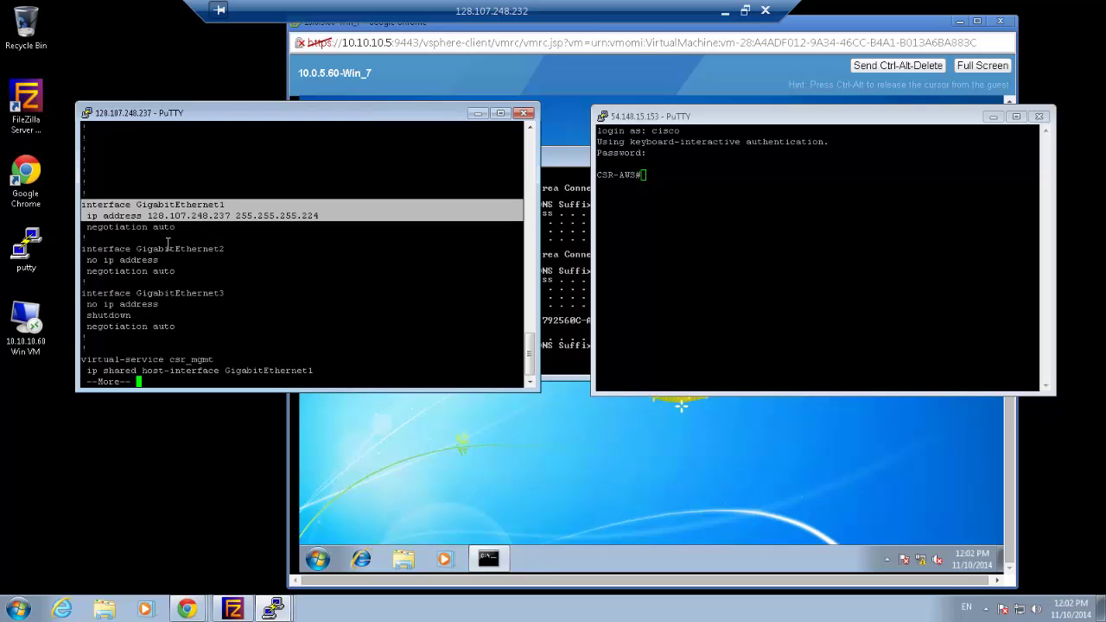
{"action": "key", "text": "Return"}
{"action": "key", "text": "Return"}
{"action": "key", "text": "Return"}
{"action": "key", "text": "Return"}
{"action": "key", "text": "Return"}
{"action": "key", "text": "Return"}
{"action": "key", "text": "Return"}
{"action": "key", "text": "Return"}
{"action": "key", "text": "Return"}
{"action": "key", "text": "Return"}
{"action": "key", "text": "Return"}
{"action": "key", "text": "Return"}
{"action": "key", "text": "Return"}
{"action": "key", "text": "Return"}
{"action": "key", "text": "Return"}
{"action": "key", "text": "Return"}
{"action": "key", "text": "Return"}
{"action": "key", "text": "Return"}
{"action": "key", "text": "Return"}
{"action": "key", "text": "Return"}
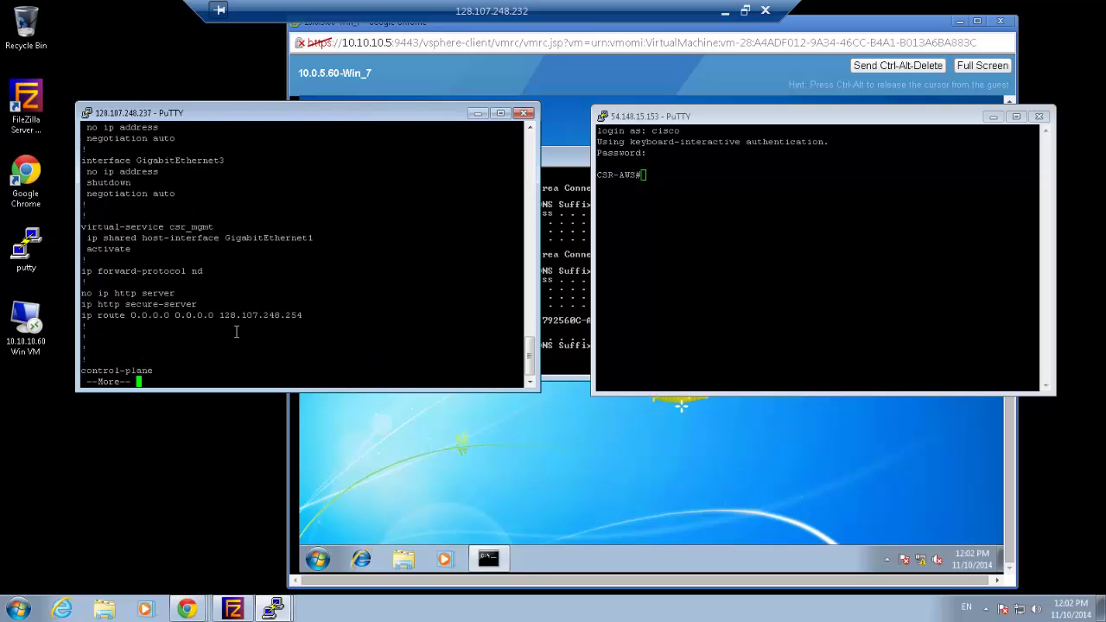
{"action": "key", "text": "Return"}
{"action": "key", "text": "Return"}
{"action": "key", "text": "Return"}
{"action": "key", "text": "Return"}
{"action": "key", "text": "Return"}
{"action": "key", "text": "Return"}
{"action": "key", "text": "Return"}
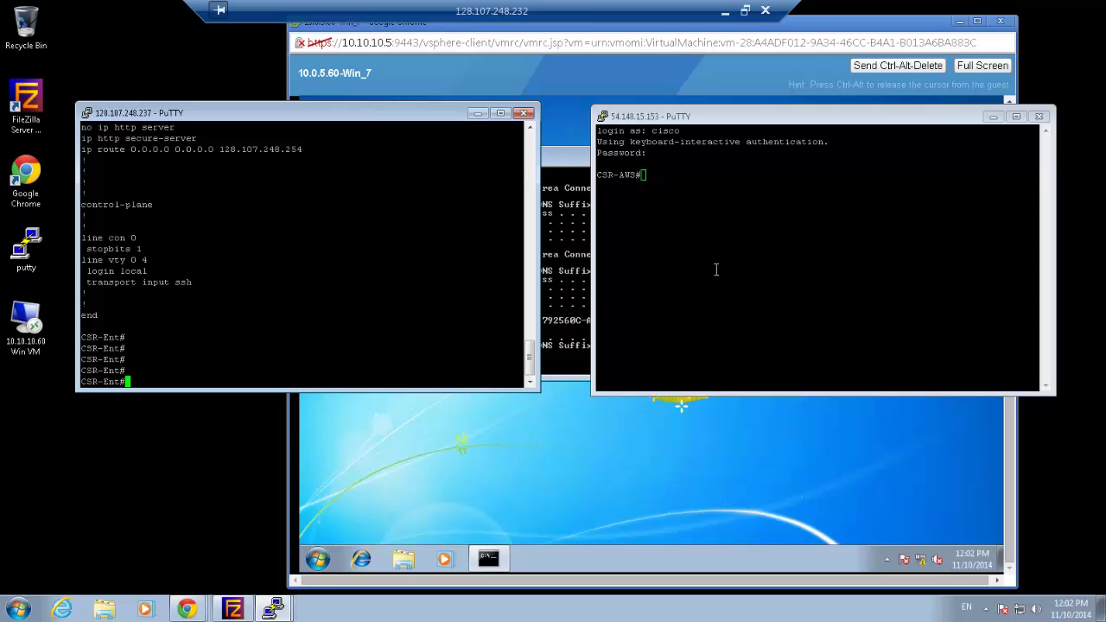
{"action": "left_click", "coordinate": [714, 271]}
Page through CSR-AWS's 'sh run' output, highlighting GigabitEthernet1's DHCP address lines
{"action": "type", "text": "sh run"}
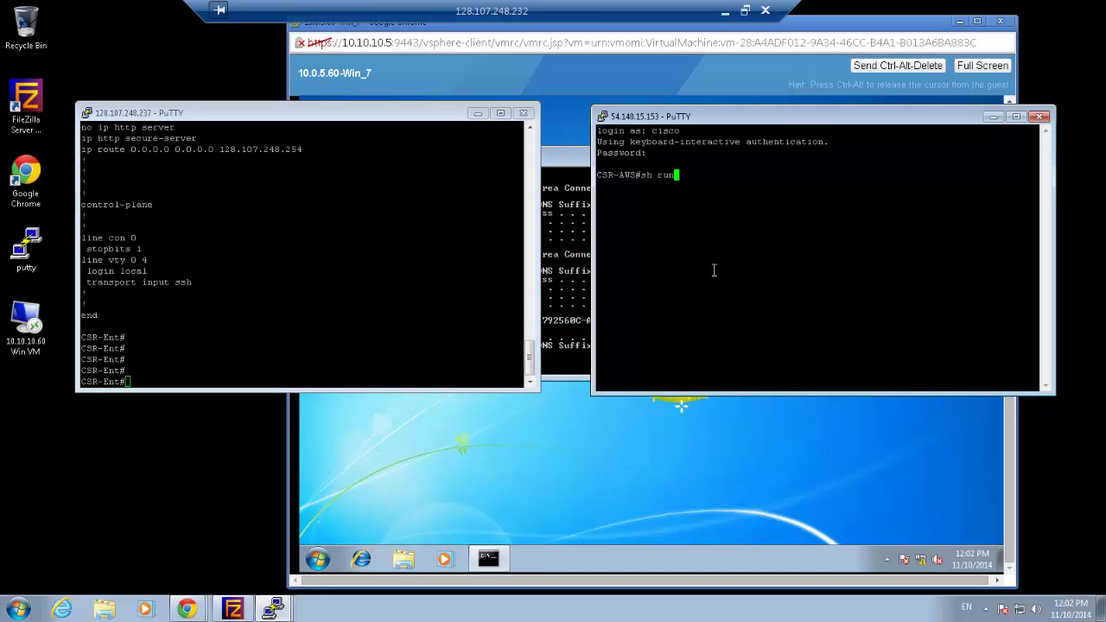
{"action": "key", "text": "Return"}
{"action": "key", "text": "space"}
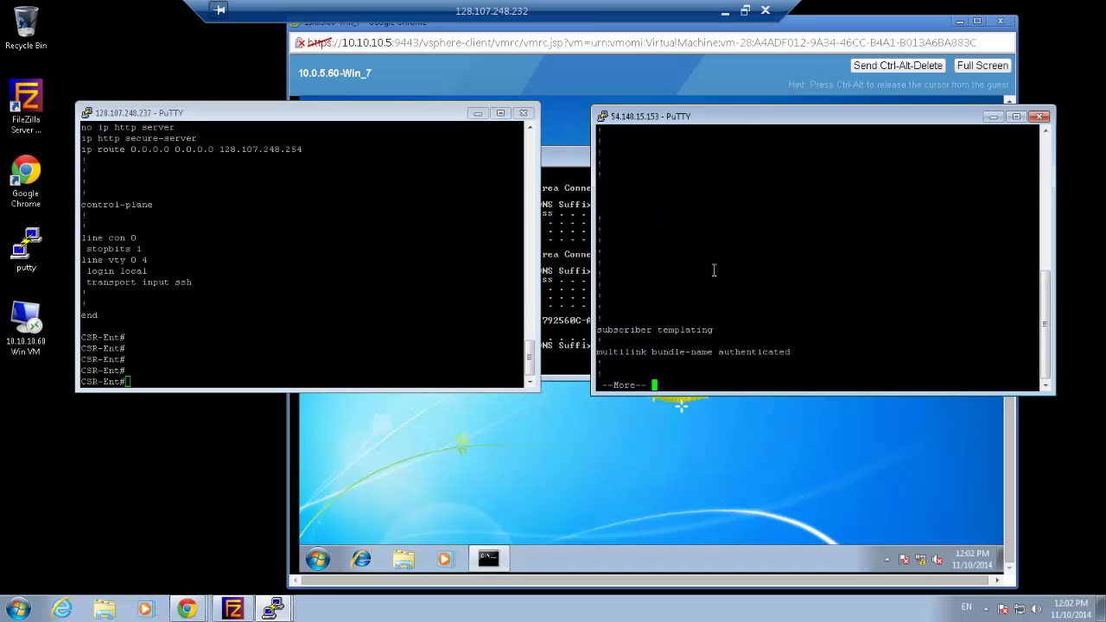
{"action": "key", "text": "space"}
{"action": "key", "text": "space"}
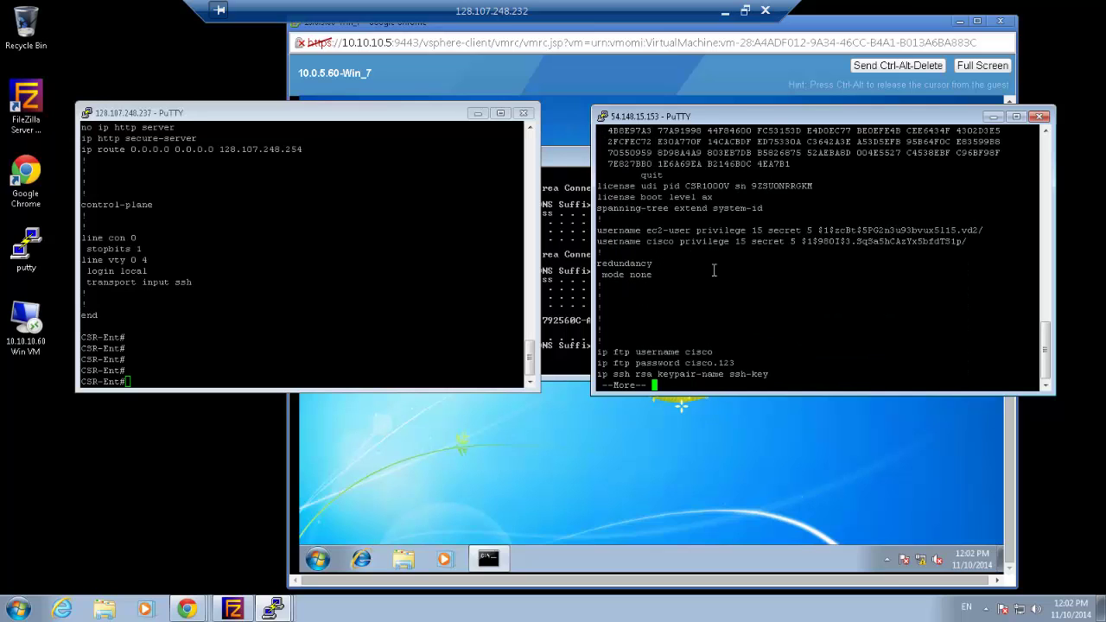
{"action": "key", "text": "space"}
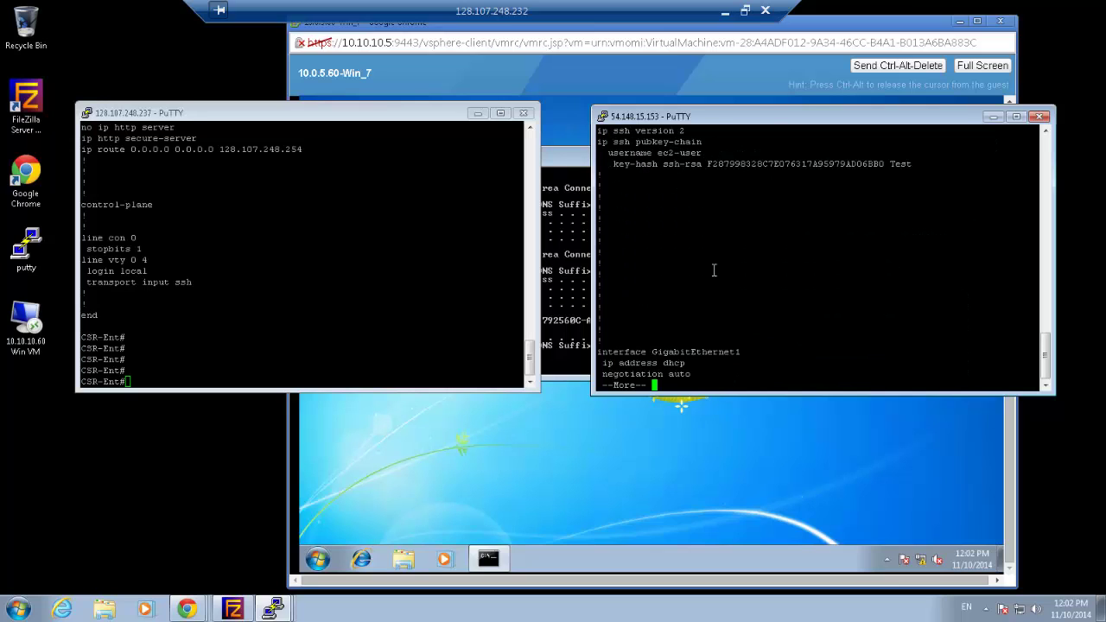
{"action": "key", "text": "Return"}
{"action": "key", "text": "Return"}
{"action": "key", "text": "Return"}
{"action": "key", "text": "Return"}
{"action": "key", "text": "Return"}
{"action": "key", "text": "Return"}
{"action": "key", "text": "Return"}
{"action": "key", "text": "Return"}
{"action": "key", "text": "Return"}
{"action": "key", "text": "Return"}
{"action": "key", "text": "Return"}
{"action": "key", "text": "Return"}
{"action": "key", "text": "Return"}
{"action": "key", "text": "Return"}
{"action": "key", "text": "Return"}
{"action": "key", "text": "Return"}
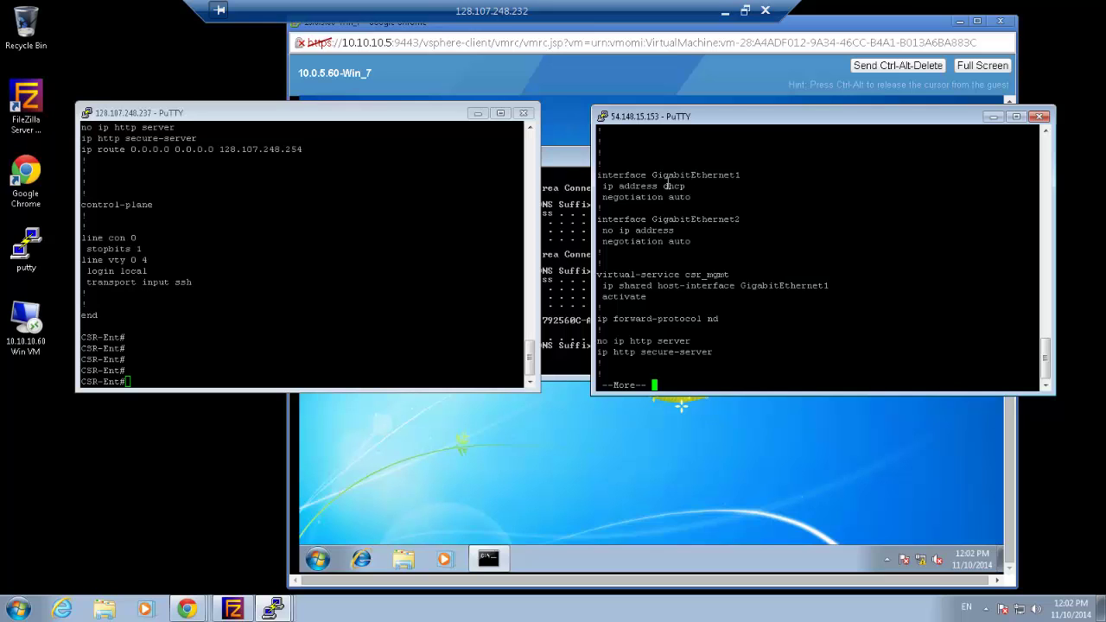
{"action": "left_click_drag", "start_coordinate": [684, 187], "coordinate": [599, 175]}
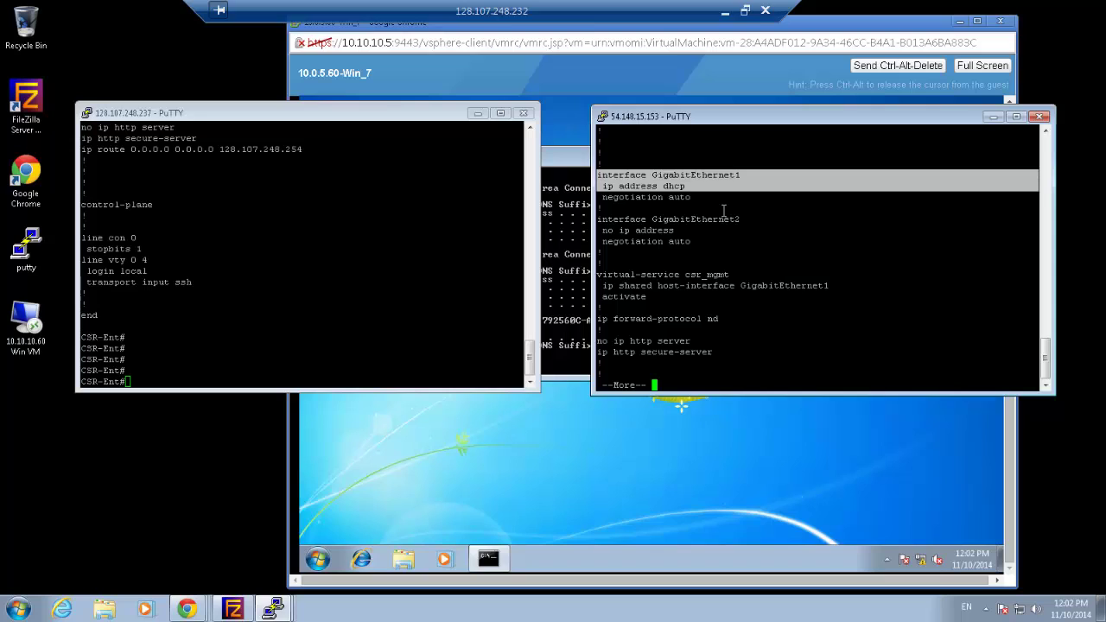
{"action": "key", "text": "space"}
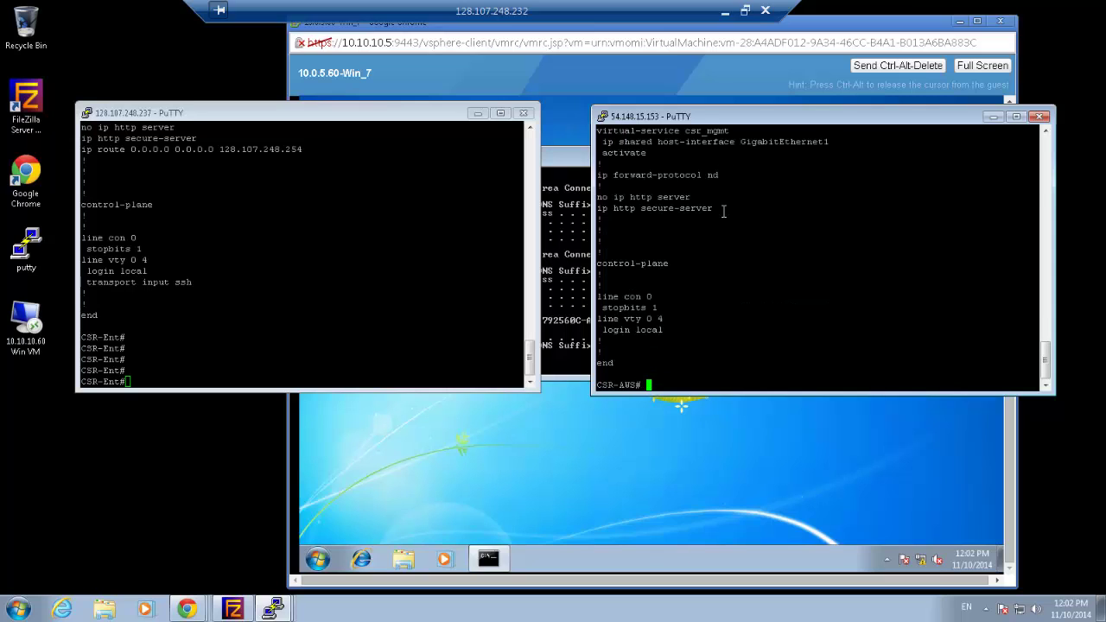
{"action": "key", "text": "Return"}
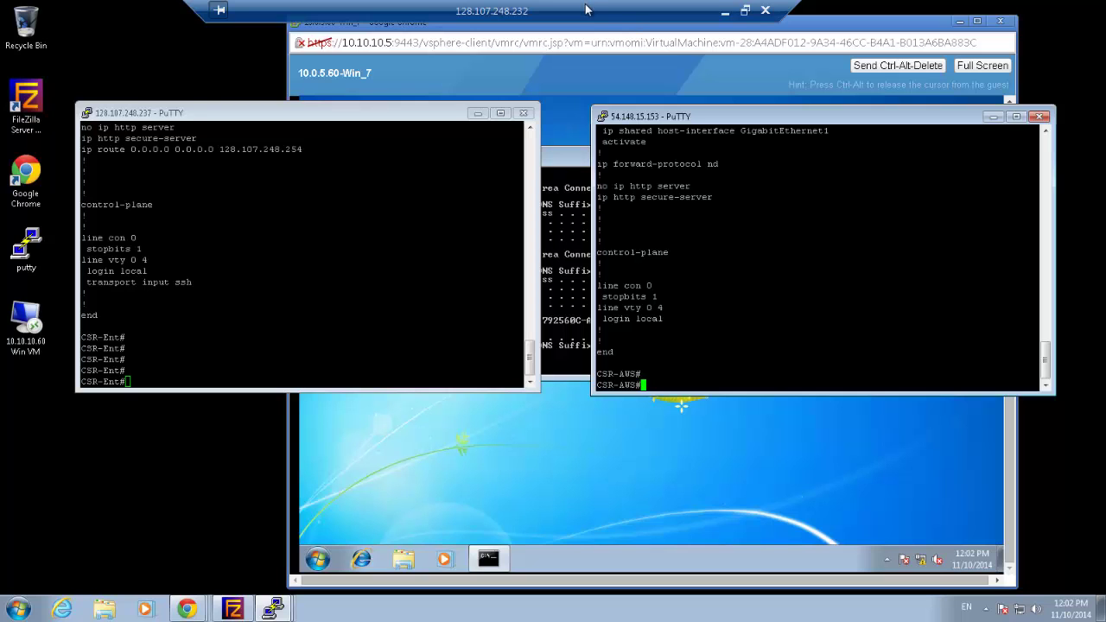
Restore the remote desktop to full screen and bring up the open Chrome windows
{"action": "left_click", "coordinate": [724, 10]}
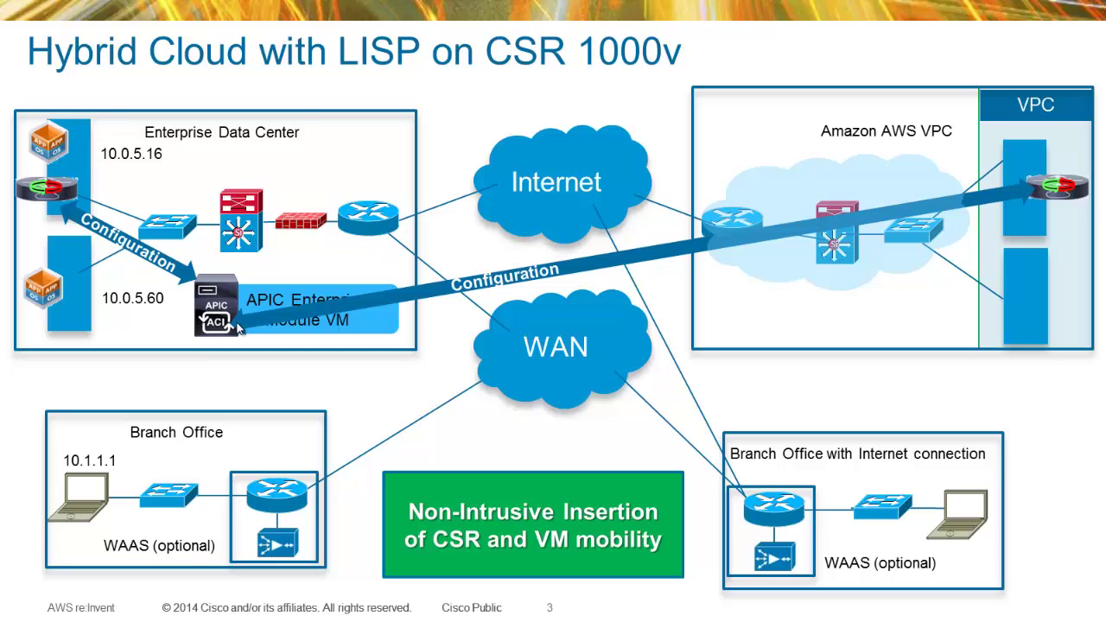
{"action": "key", "text": "alt+Tab"}
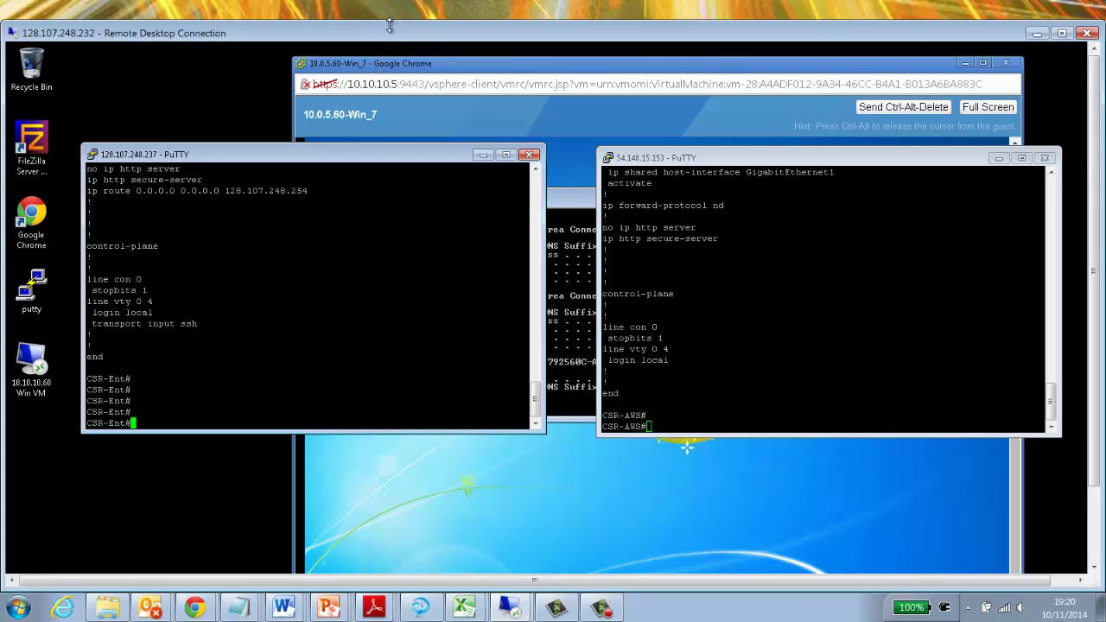
{"action": "double_click", "coordinate": [388, 27]}
{"action": "left_click", "coordinate": [186, 612]}
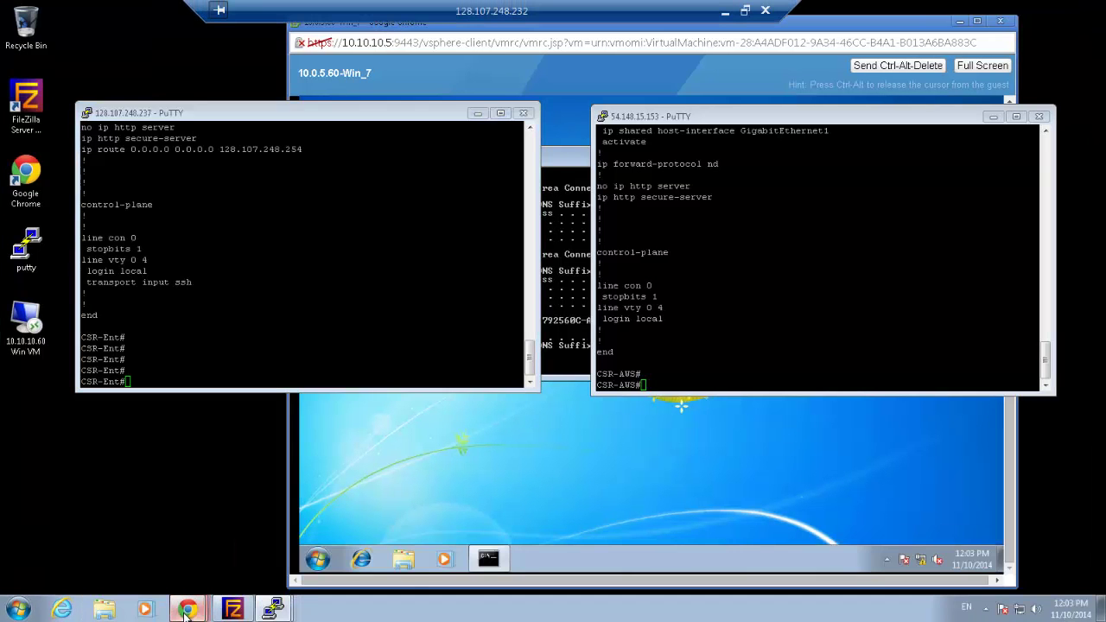
Sign in on the Login - APIC page with the admin username and the administrator password
{"action": "left_click", "coordinate": [185, 577]}
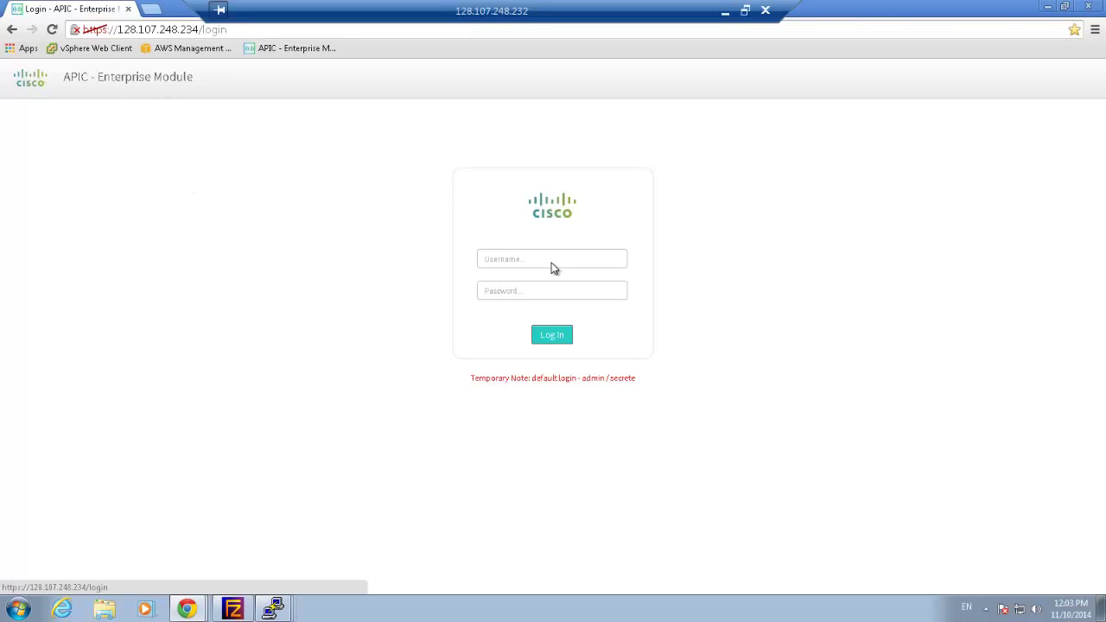
{"action": "left_click", "coordinate": [546, 260]}
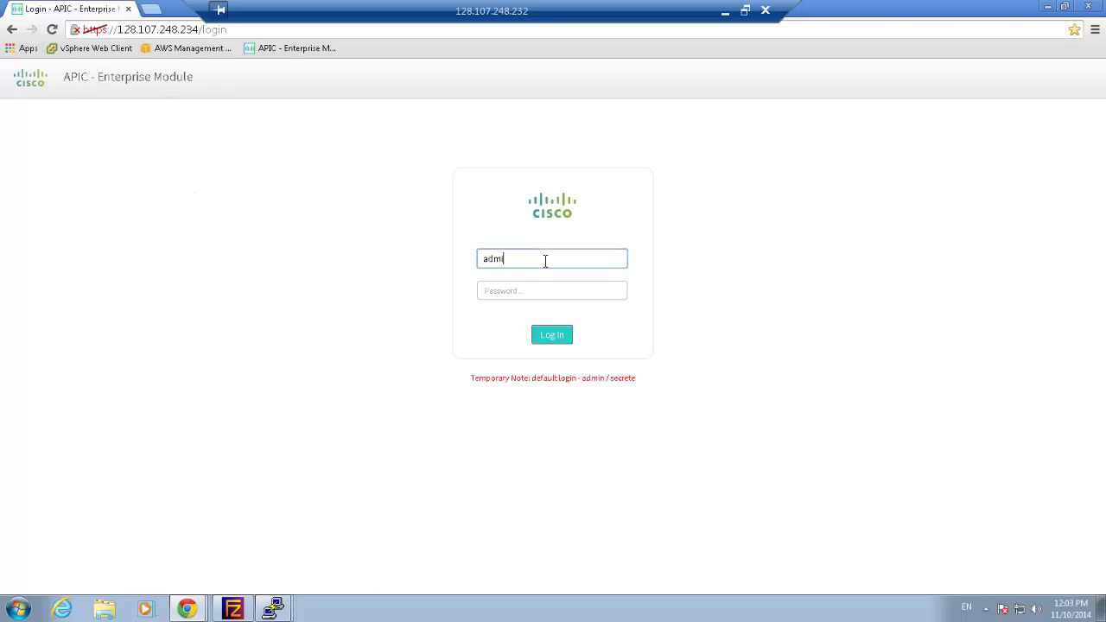
{"action": "key", "text": "Tab"}
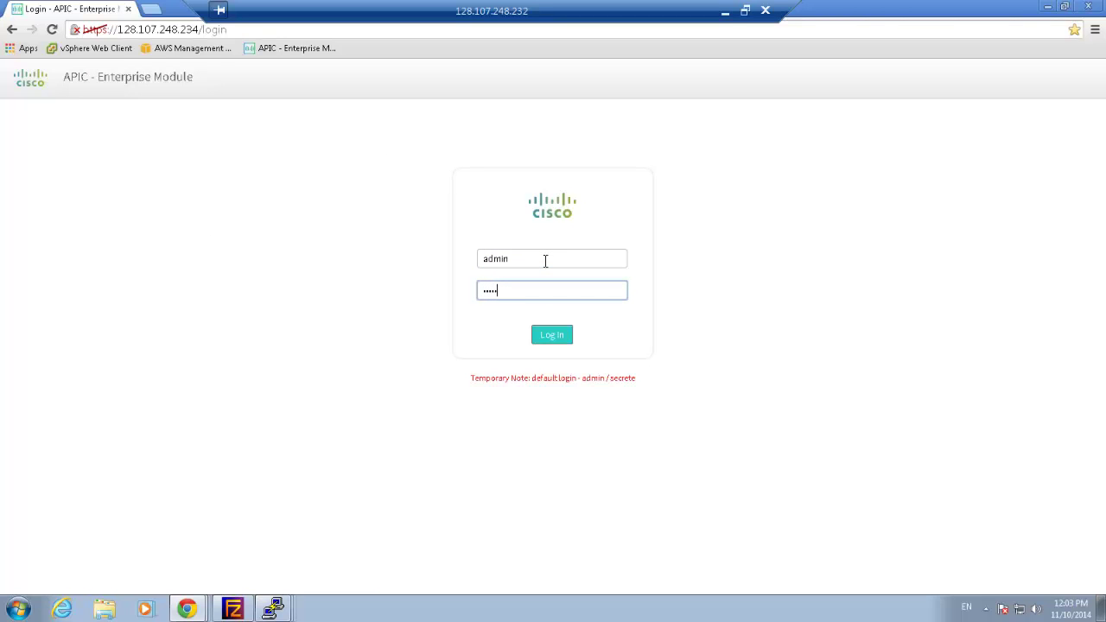
{"action": "key", "text": "Return"}
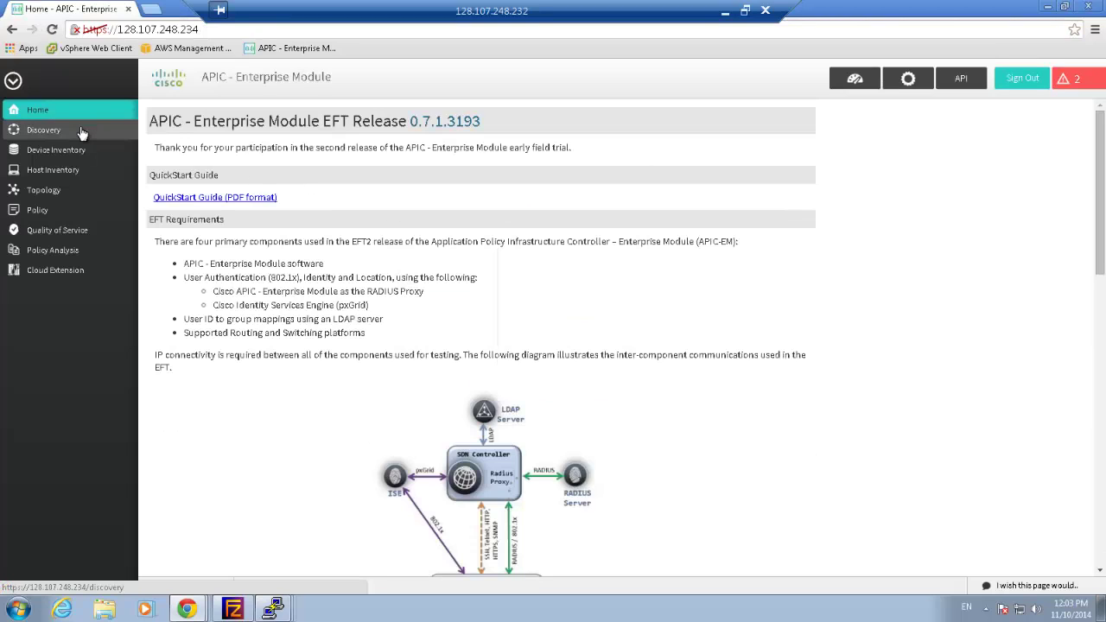
Start a CDP discovery scan seeded at 54.148.15.153 using the device login credentials
{"action": "left_click", "coordinate": [73, 133]}
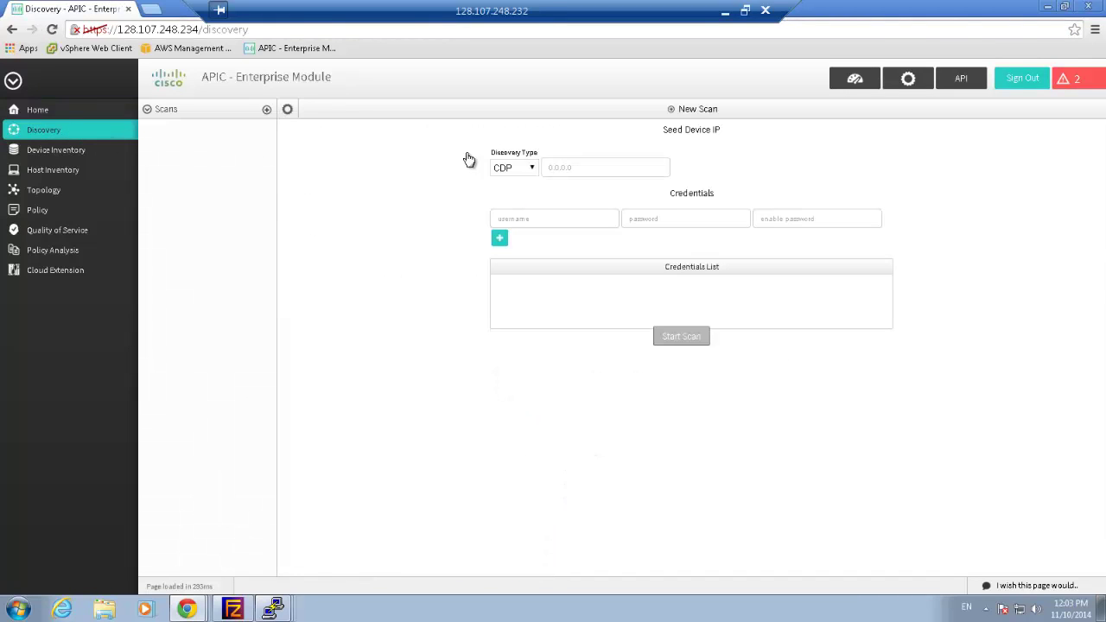
{"action": "left_click", "coordinate": [567, 169]}
{"action": "type", "text": "54.148.15.153"}
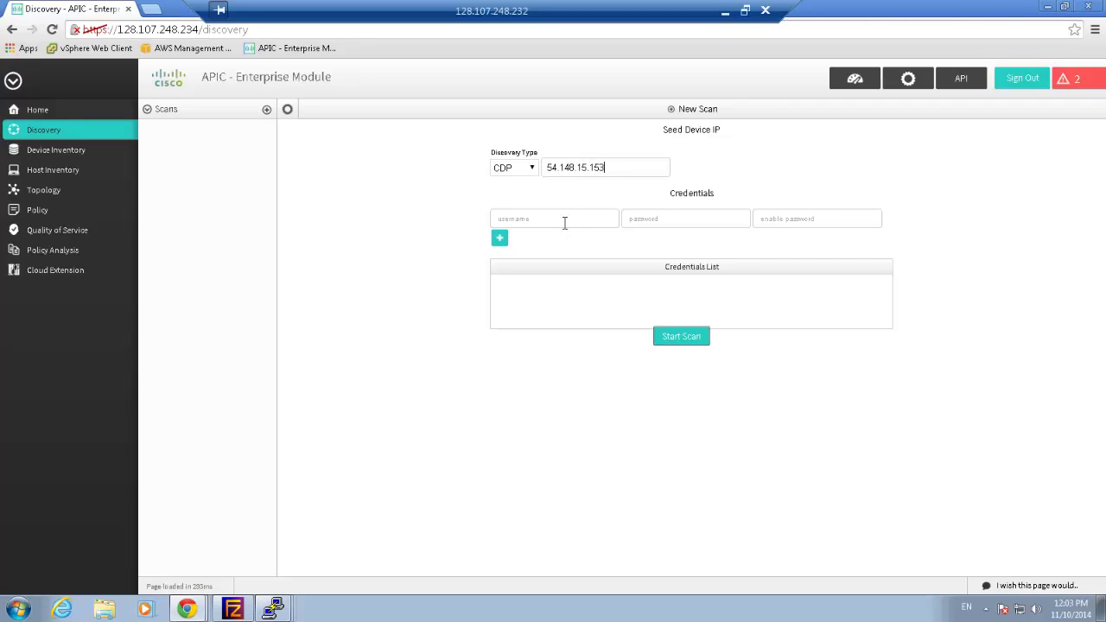
{"action": "type", "text": "c"}
{"action": "type", "text": "c"}
{"action": "type", "text": "c"}
{"action": "left_click", "coordinate": [672, 339]}
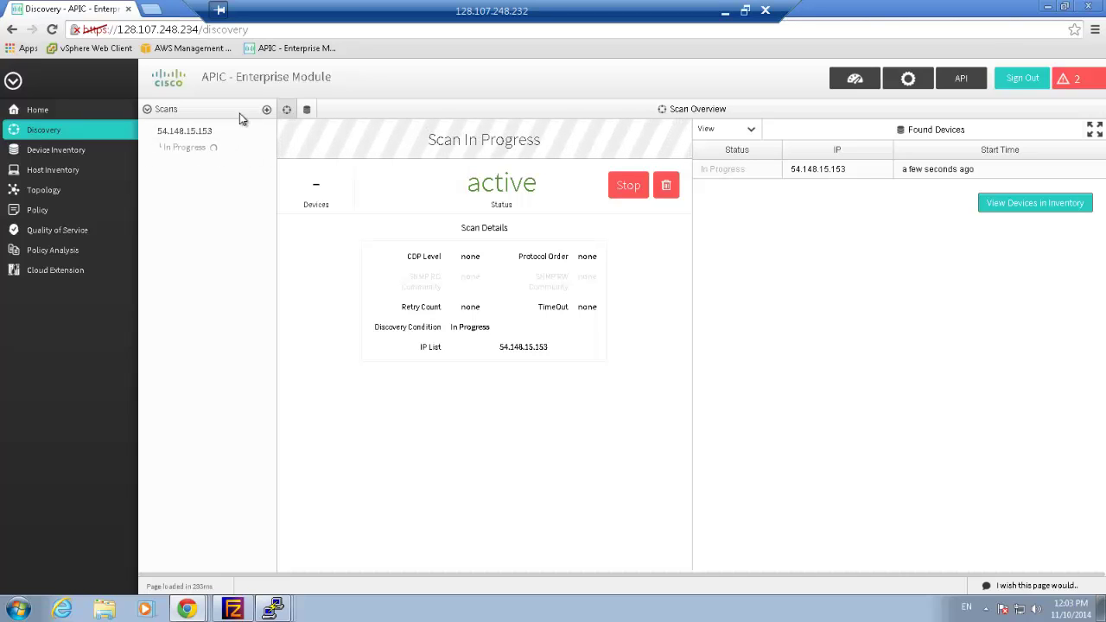
Start a new discovery scan seeded at 128.107.248.237 with the device username and passwords
{"action": "left_click", "coordinate": [267, 111]}
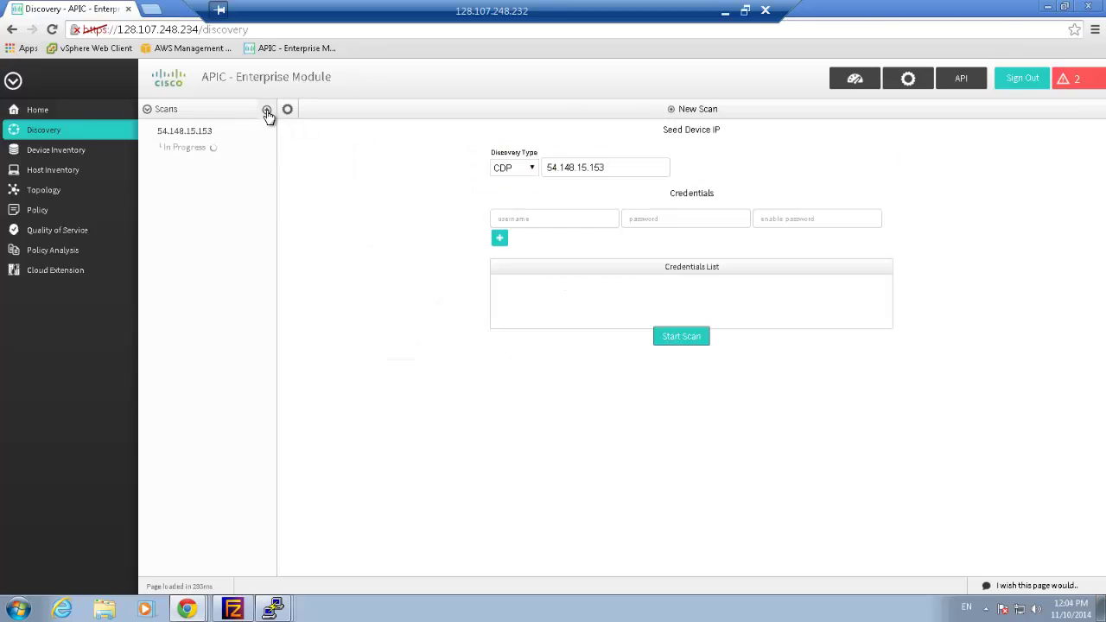
{"action": "left_click_drag", "start_coordinate": [636, 165], "coordinate": [519, 166]}
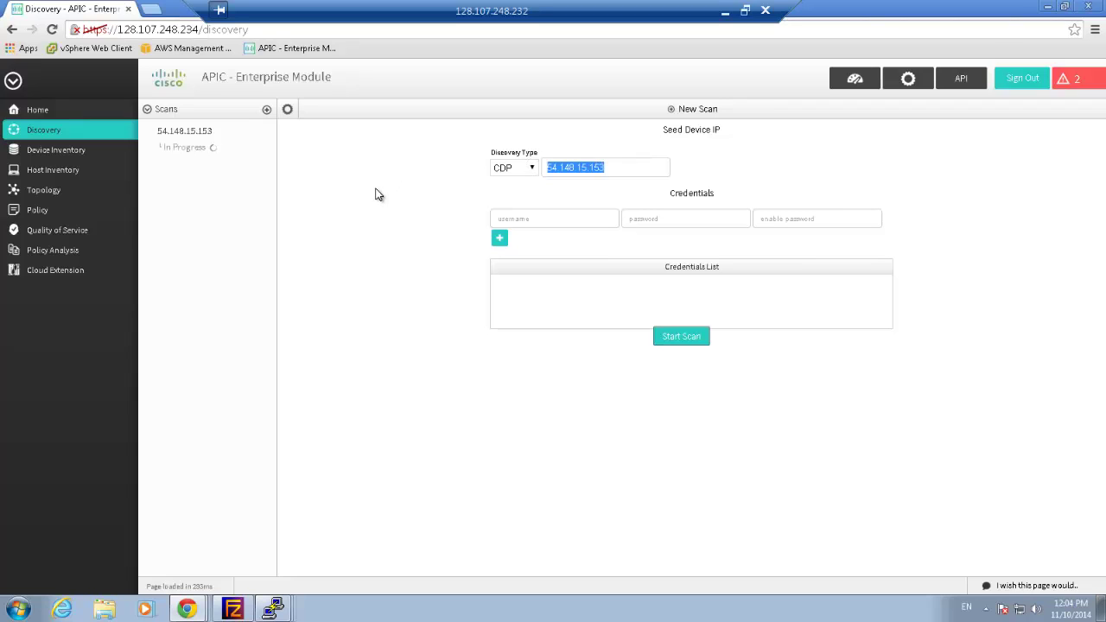
{"action": "type", "text": "128.107.248"}
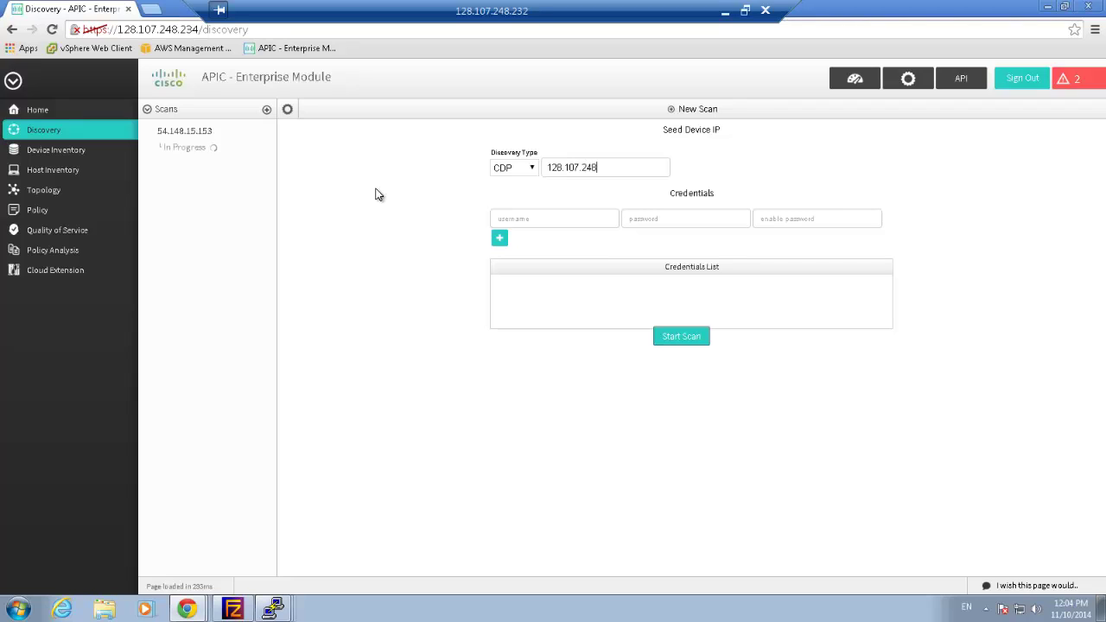
{"action": "type", "text": ".237"}
{"action": "left_click", "coordinate": [529, 220]}
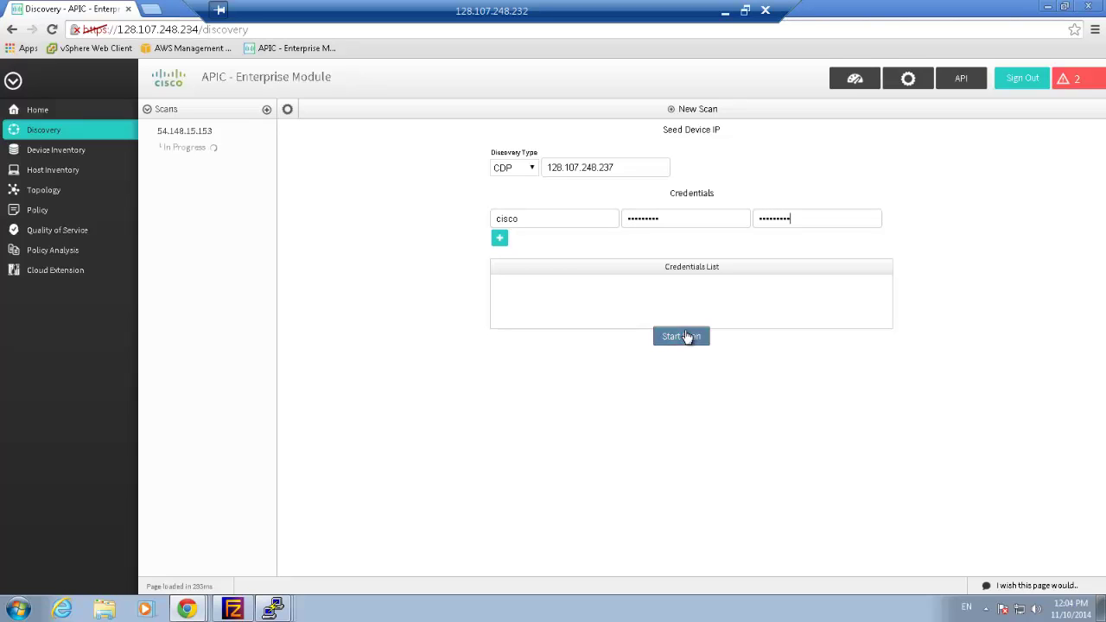
{"action": "left_click", "coordinate": [684, 340]}
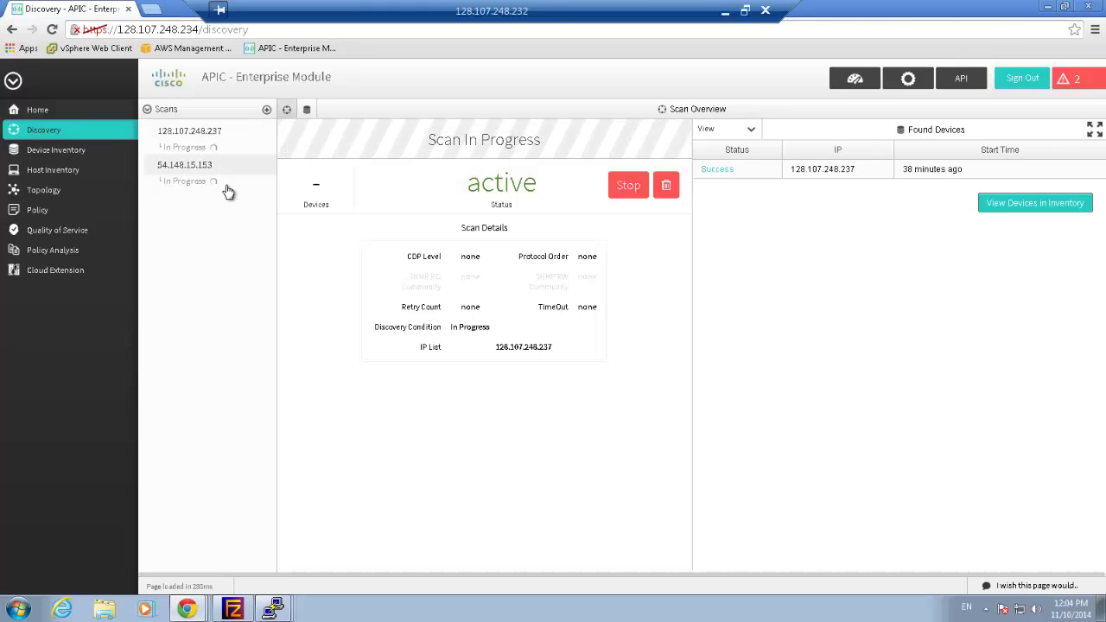
Check the 54.148.15.153 and 128.107.248.237 scan results, then view Device Inventory with both routers Reachable
{"action": "left_click", "coordinate": [48, 131]}
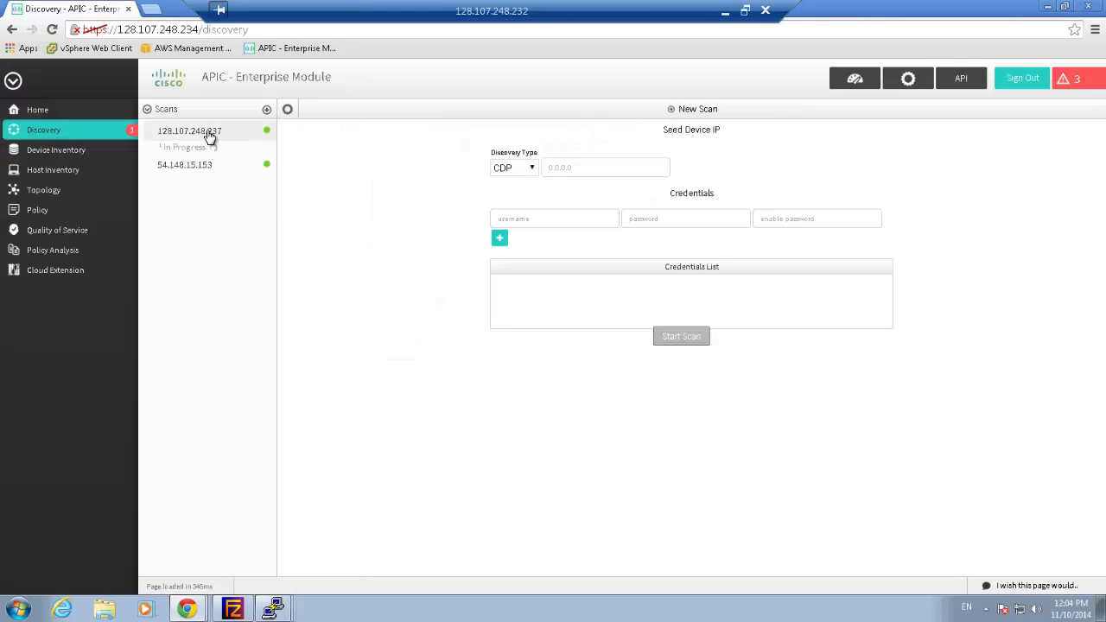
{"action": "left_click", "coordinate": [191, 169]}
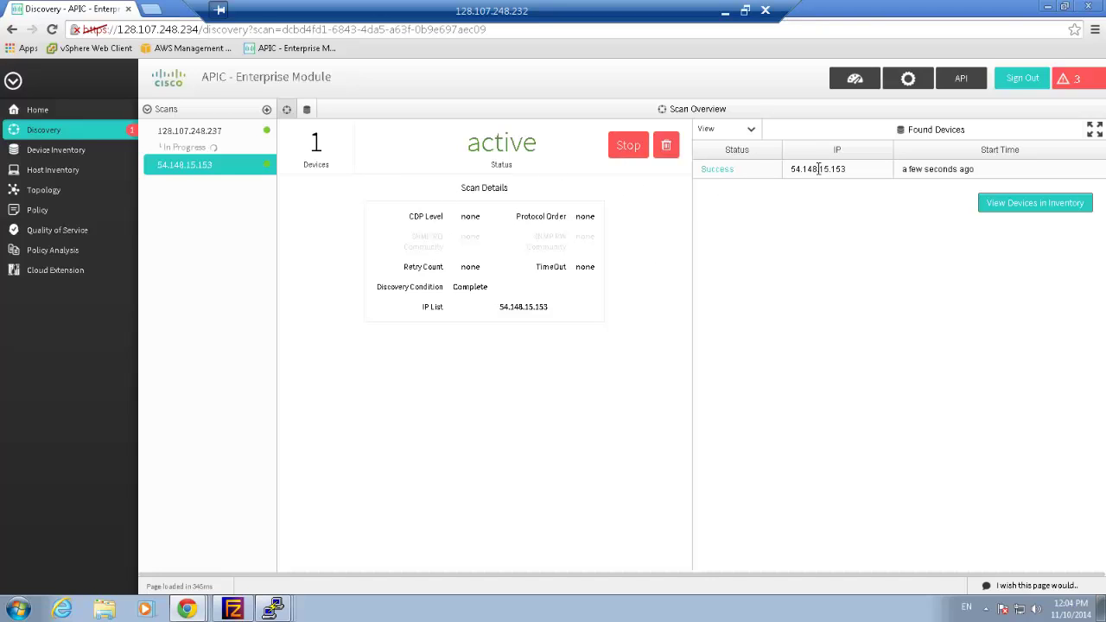
{"action": "left_click", "coordinate": [92, 137]}
{"action": "left_click", "coordinate": [207, 140]}
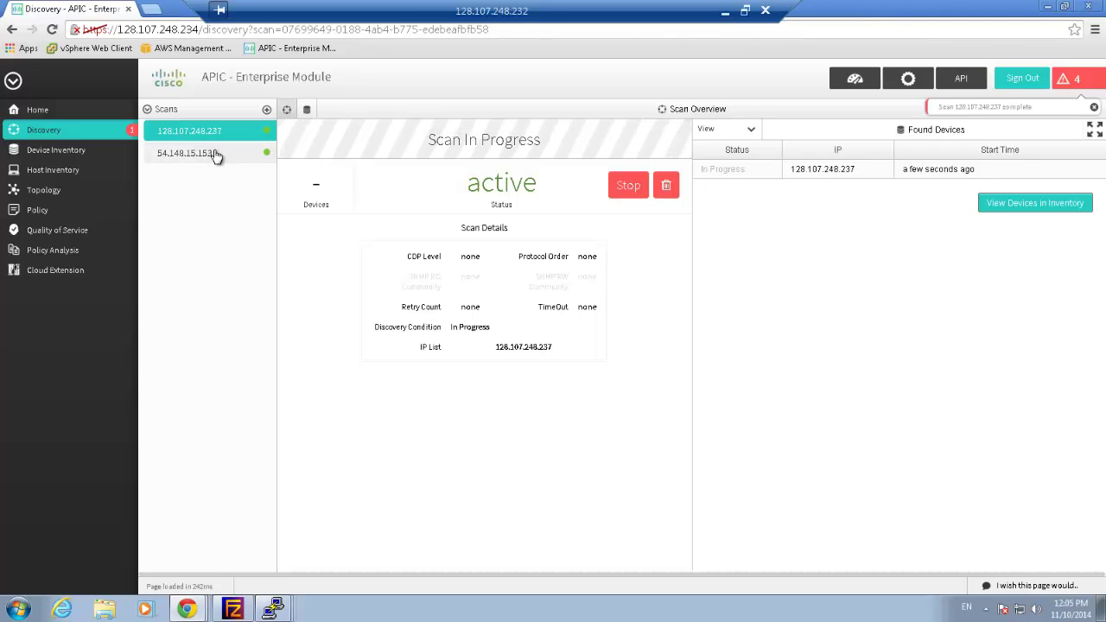
{"action": "left_click", "coordinate": [118, 130]}
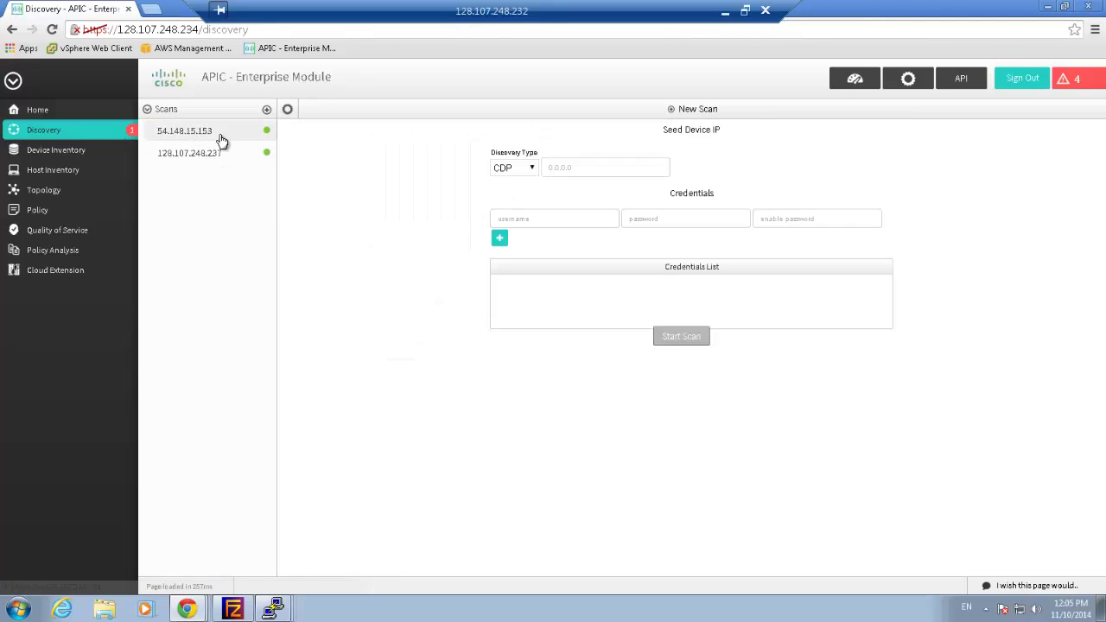
{"action": "left_click", "coordinate": [211, 136]}
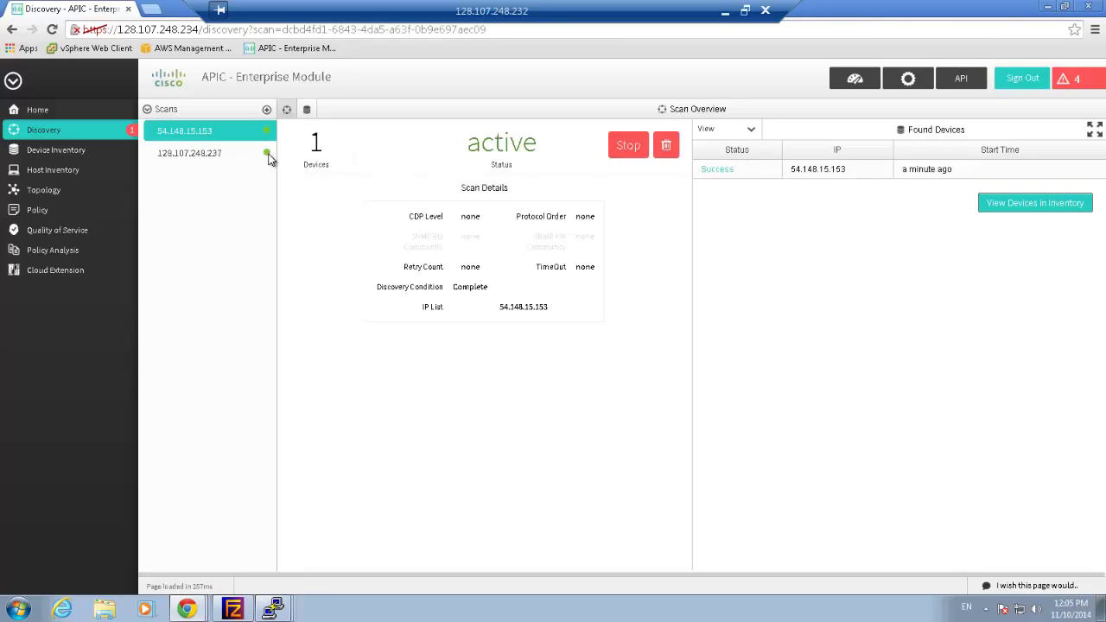
{"action": "left_click", "coordinate": [221, 159]}
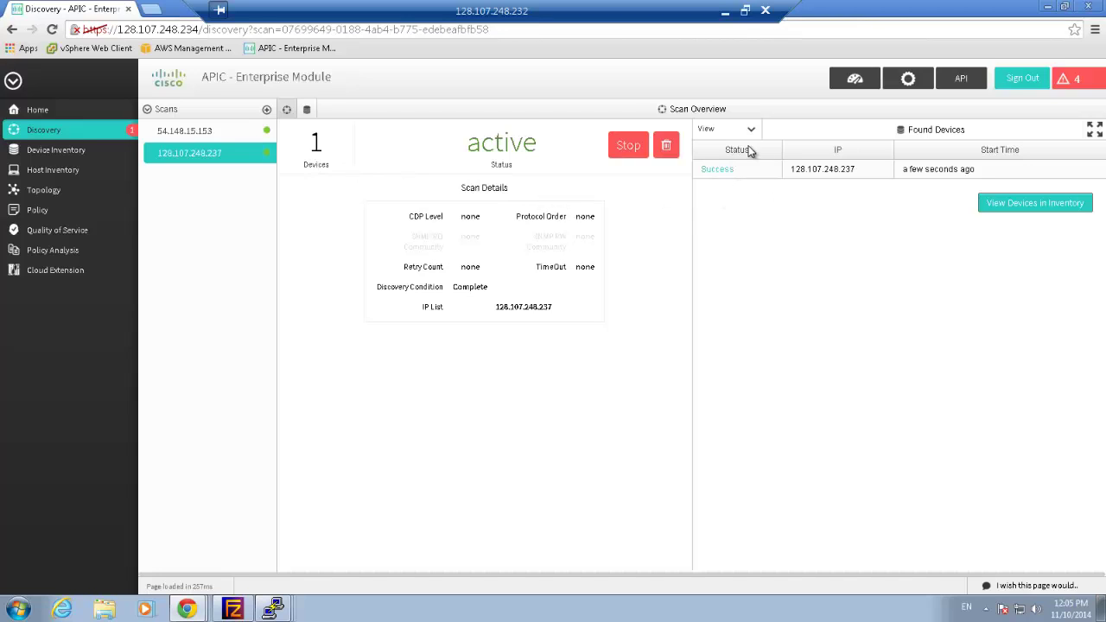
{"action": "left_click", "coordinate": [90, 151]}
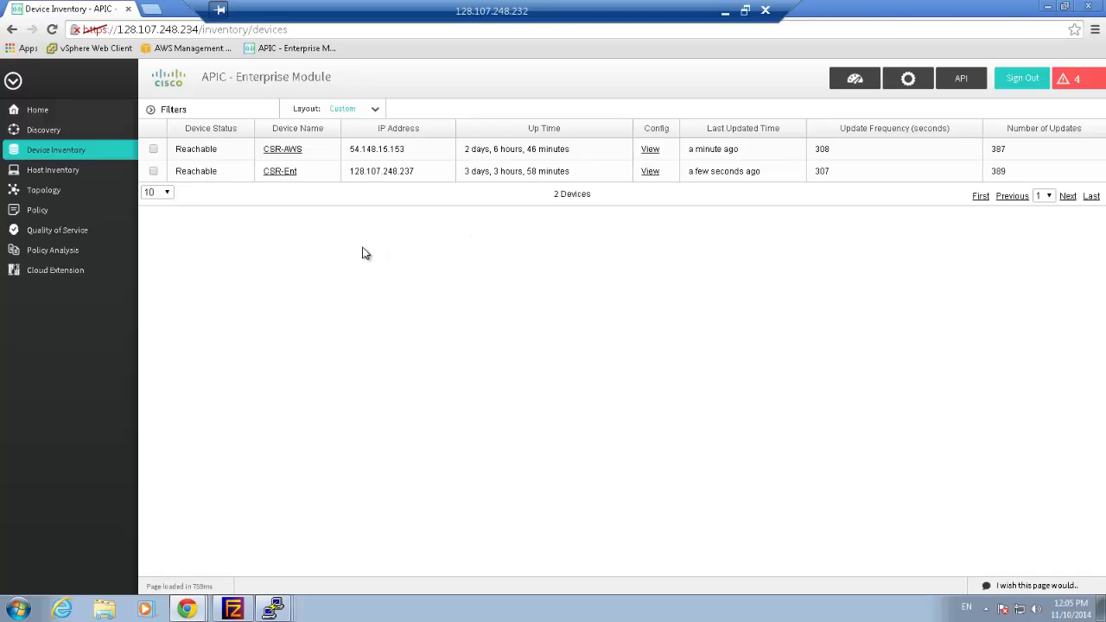
Open the Cloud Extension page, which shows No Cloud Extension Found!
{"action": "left_click", "coordinate": [78, 272]}
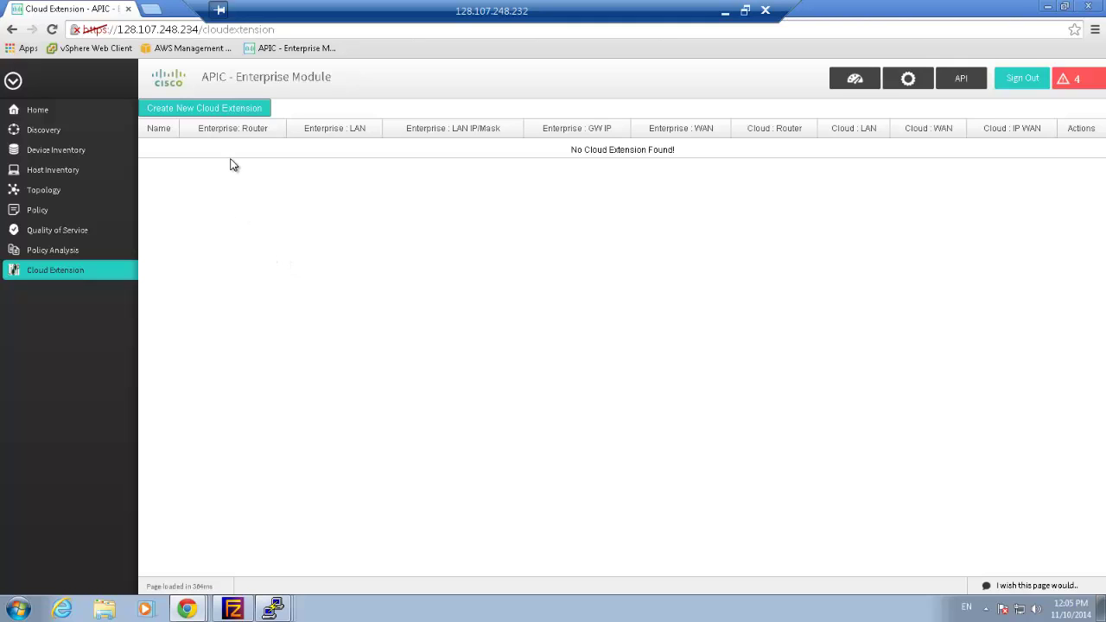
Start a new cloud extension named Ent-AWS with CSR-Ent as the enterprise router
{"action": "left_click", "coordinate": [194, 115]}
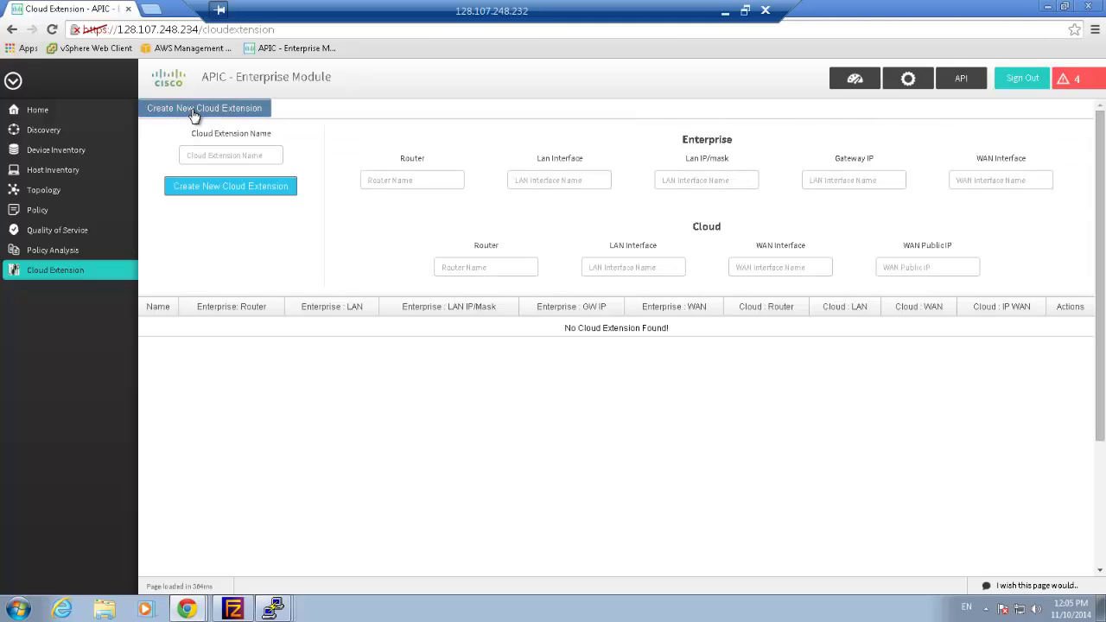
{"action": "left_click", "coordinate": [229, 156]}
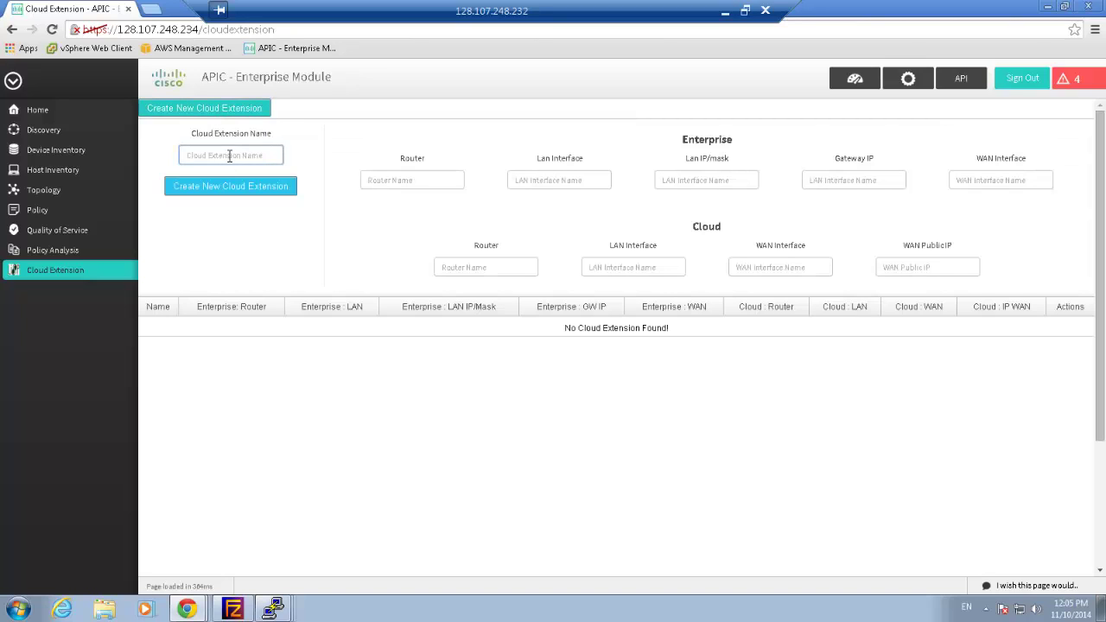
{"action": "type", "text": "Ent-AWS"}
{"action": "left_click", "coordinate": [429, 181]}
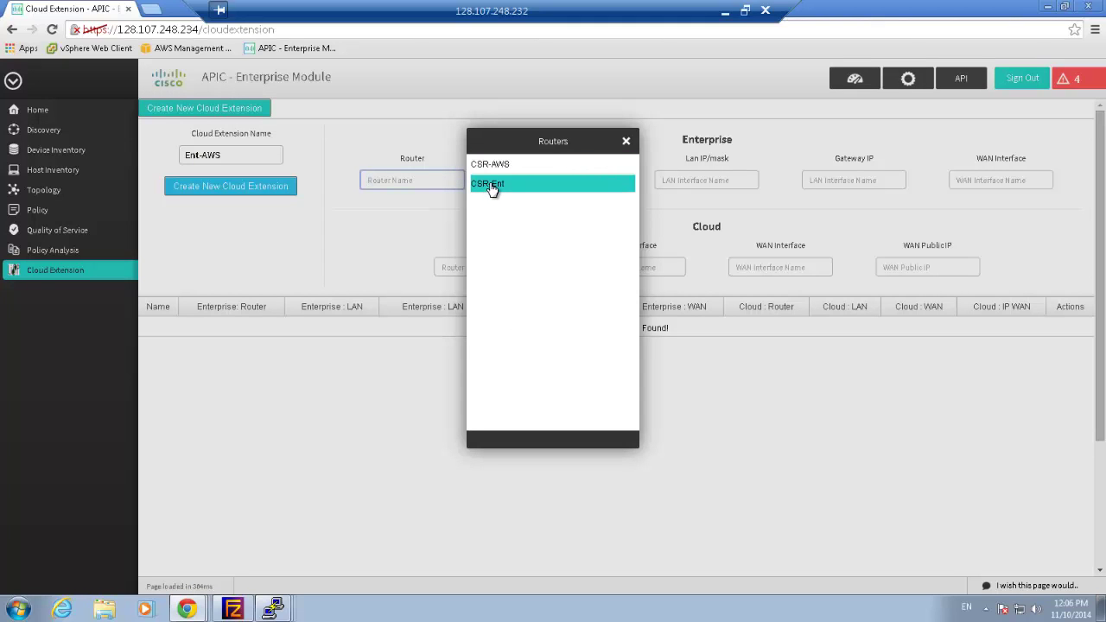
{"action": "left_click", "coordinate": [489, 187]}
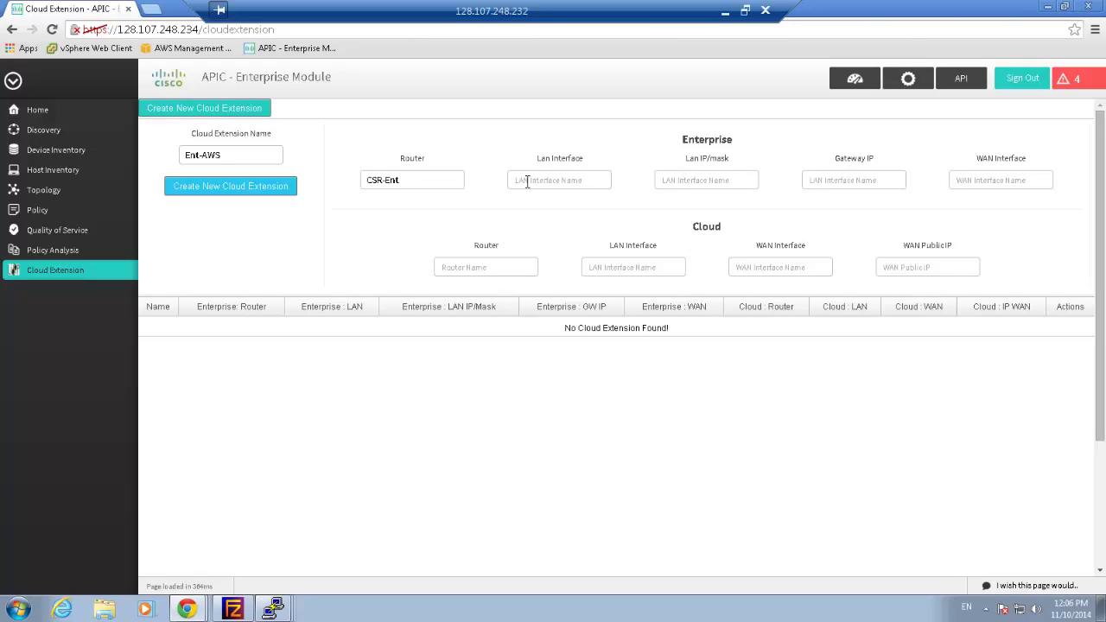
Set enterprise LAN GigabitEthernet2 at 10.0.5.11/24, gateway 10.0.5.11, and WAN GigabitEthernet1
{"action": "left_click", "coordinate": [527, 181]}
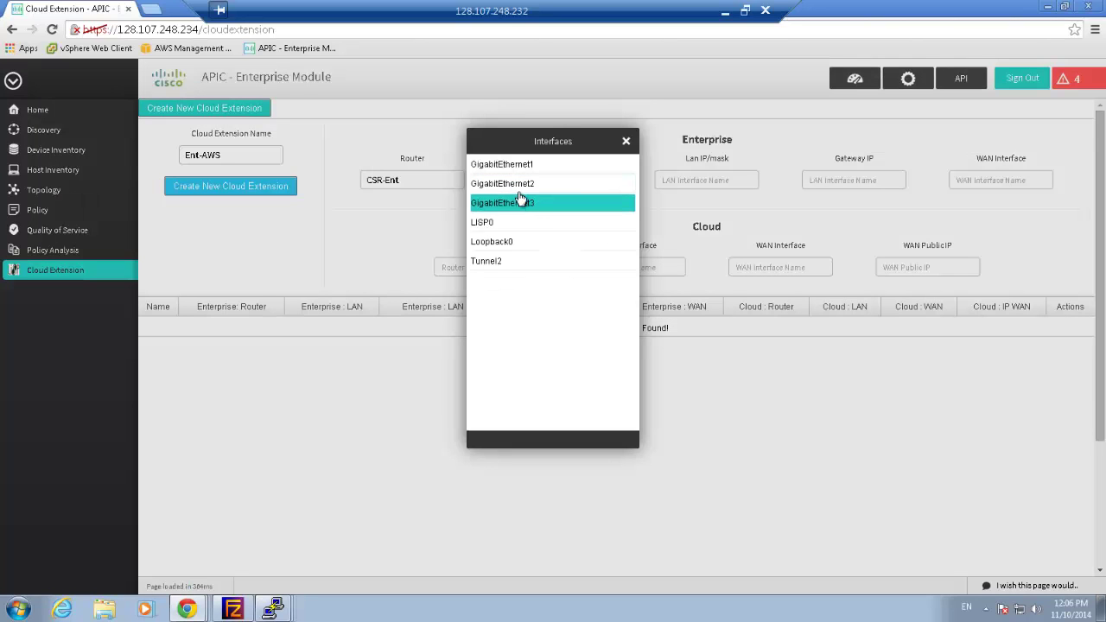
{"action": "left_click", "coordinate": [524, 185]}
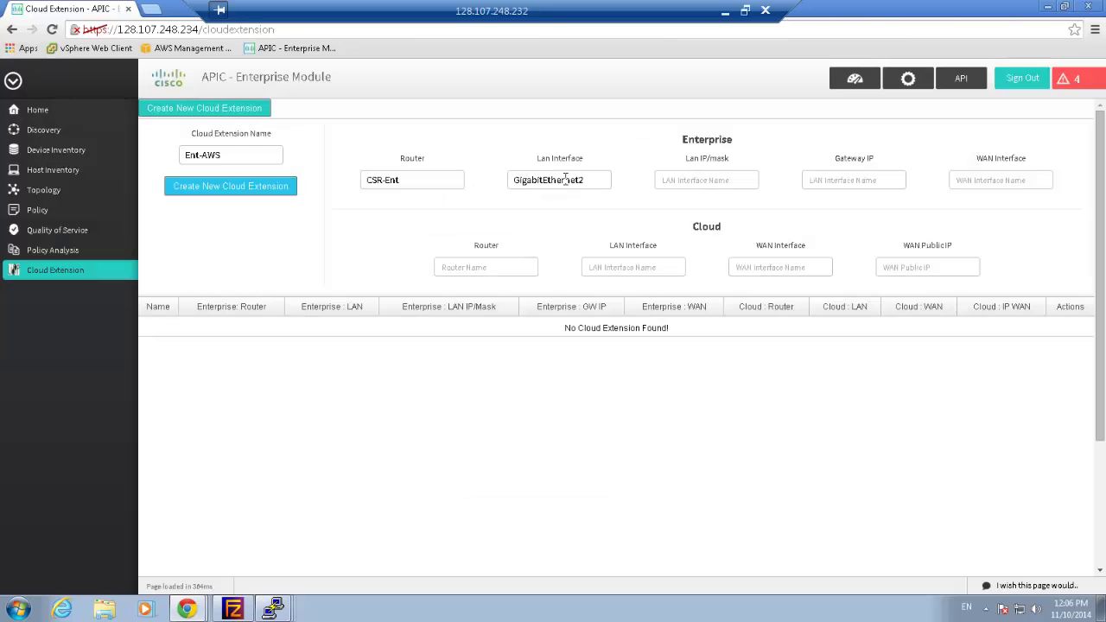
{"action": "left_click", "coordinate": [685, 180]}
{"action": "type", "text": "10.0.5.11/24"}
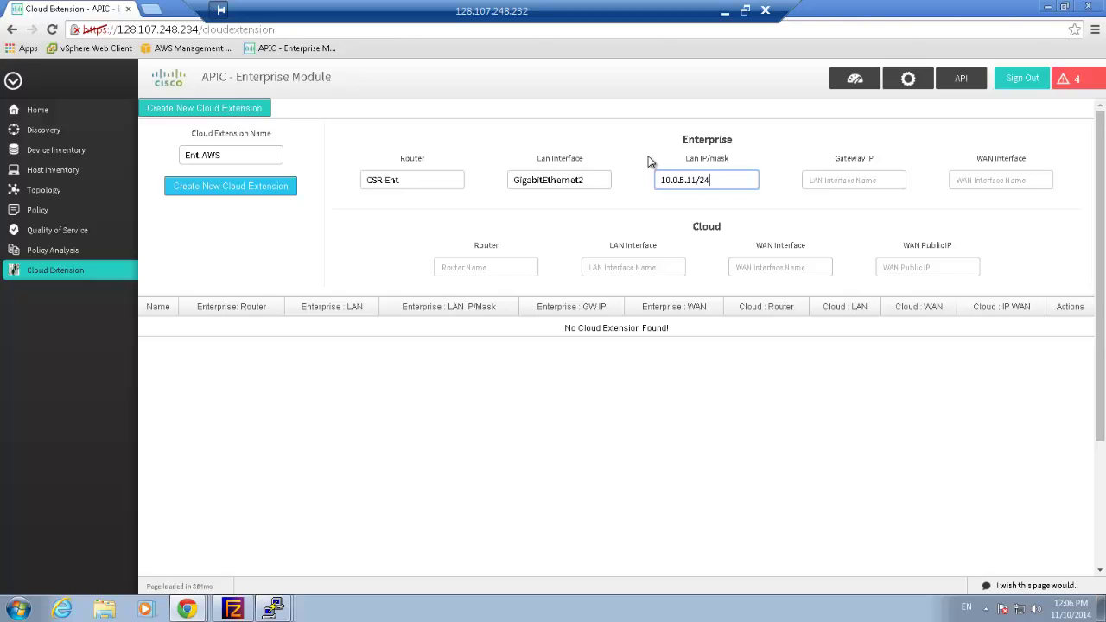
{"action": "left_click", "coordinate": [831, 180]}
{"action": "type", "text": "10"}
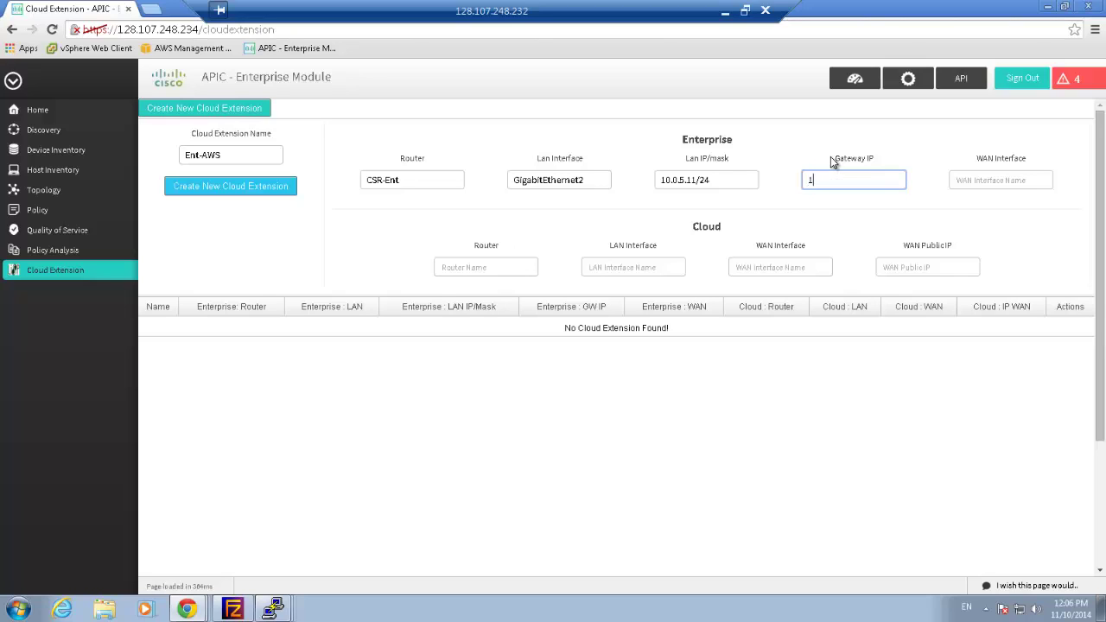
{"action": "type", "text": ".0.5.11"}
{"action": "left_click", "coordinate": [983, 185]}
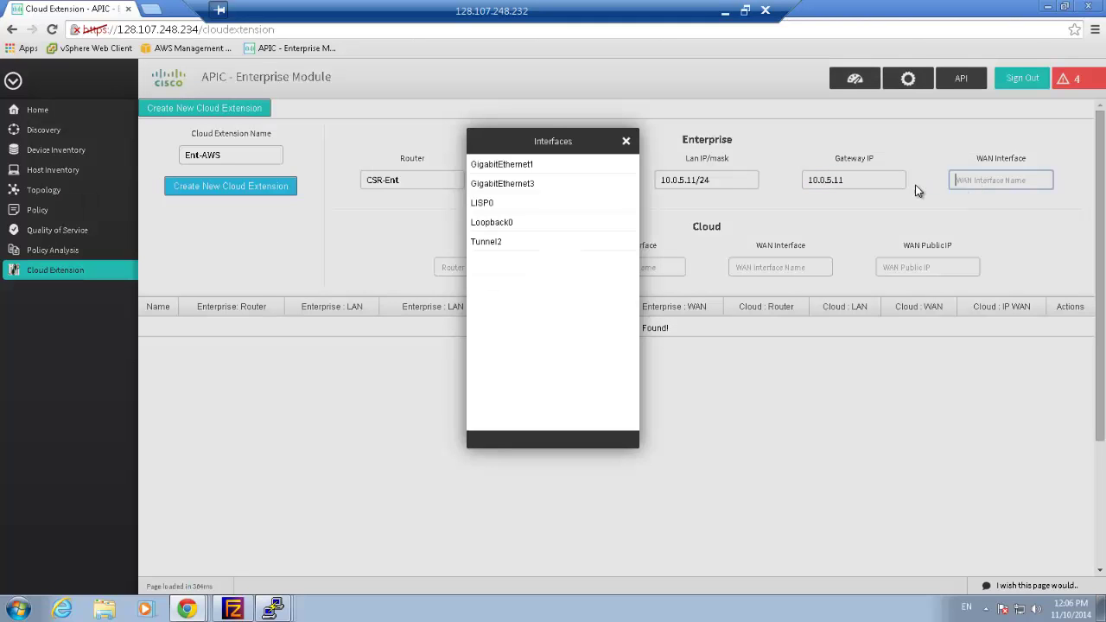
{"action": "left_click", "coordinate": [562, 166]}
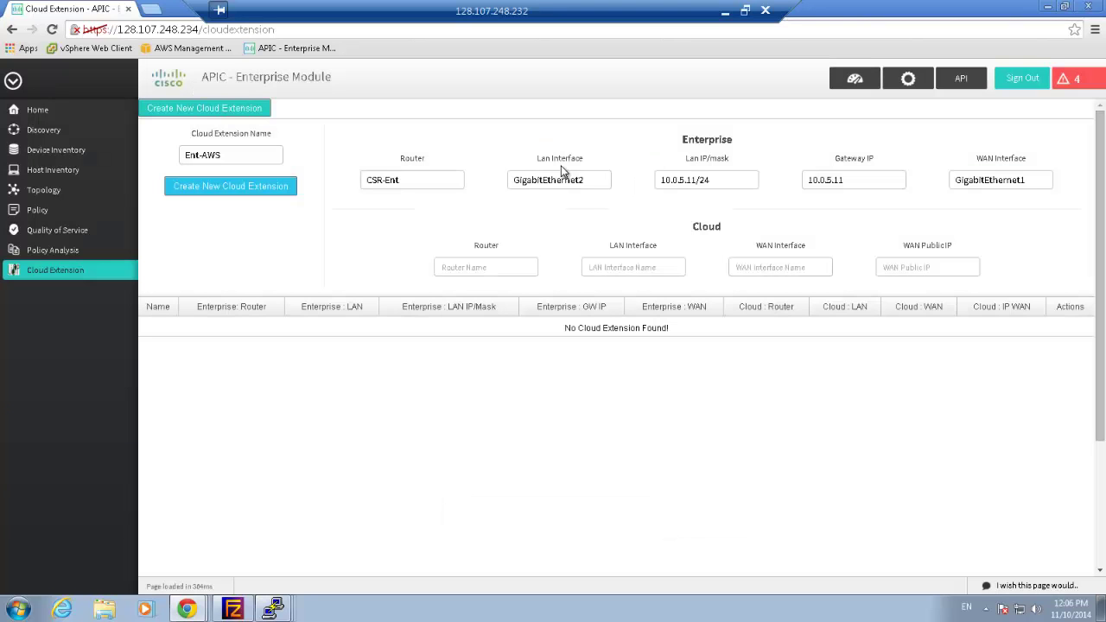
Set the cloud side to CSR-AWS with LAN GigabitEthernet2 and WAN GigabitEthernet1
{"action": "left_click", "coordinate": [510, 268]}
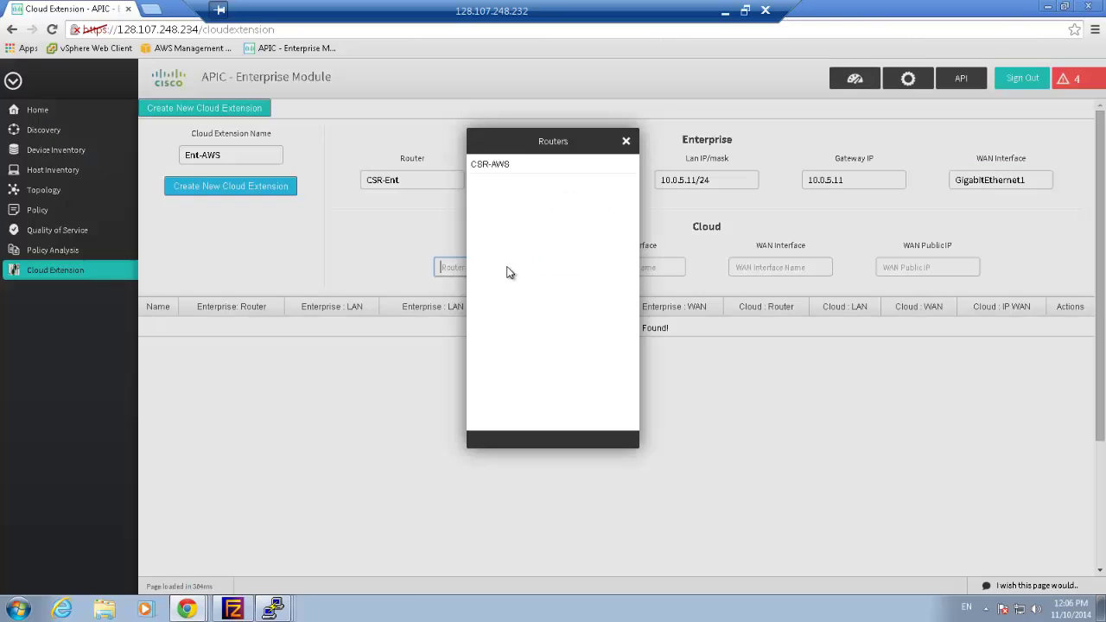
{"action": "left_click", "coordinate": [508, 172]}
{"action": "left_click", "coordinate": [624, 273]}
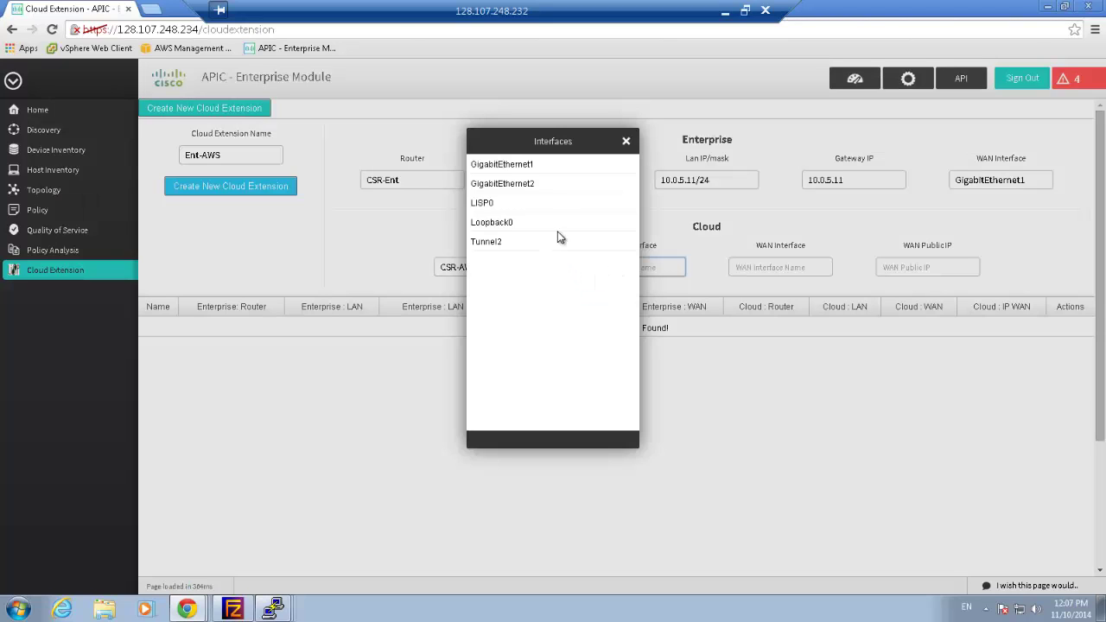
{"action": "left_click", "coordinate": [551, 185]}
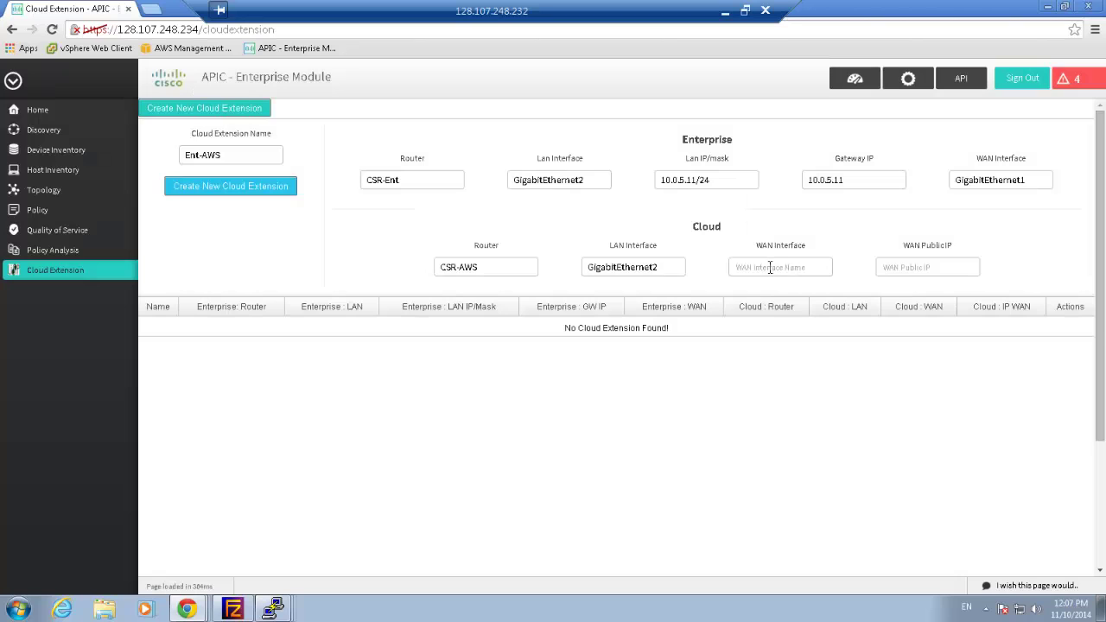
{"action": "left_click", "coordinate": [762, 268]}
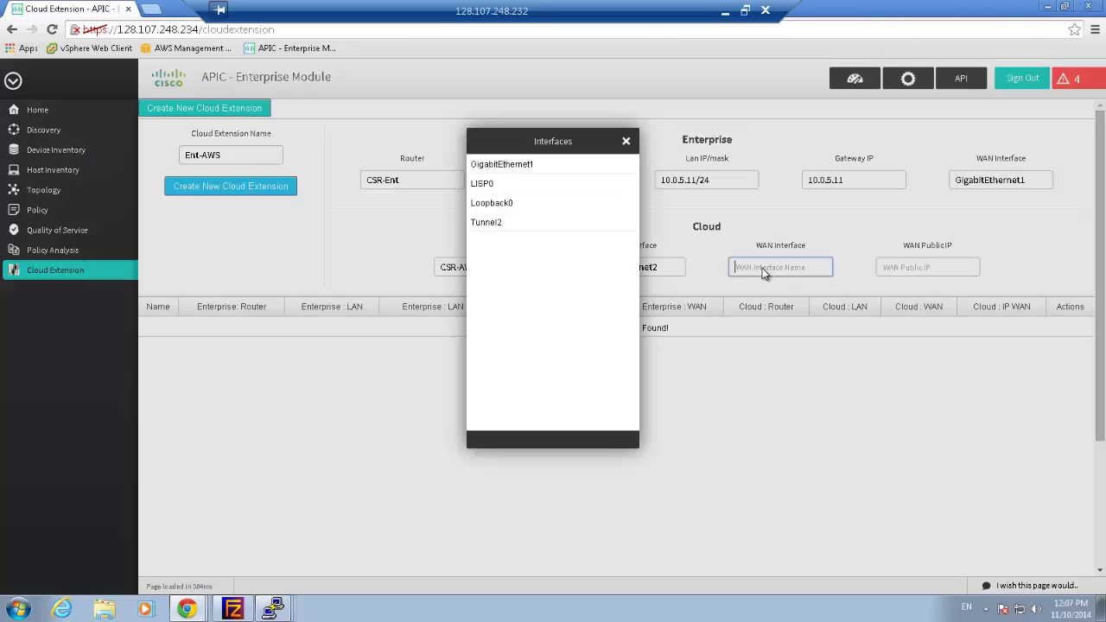
{"action": "left_click", "coordinate": [586, 167]}
Enter 54.148.15.153 as the cloud WAN public IP and create the Ent-AWS extension
{"action": "left_click", "coordinate": [912, 268]}
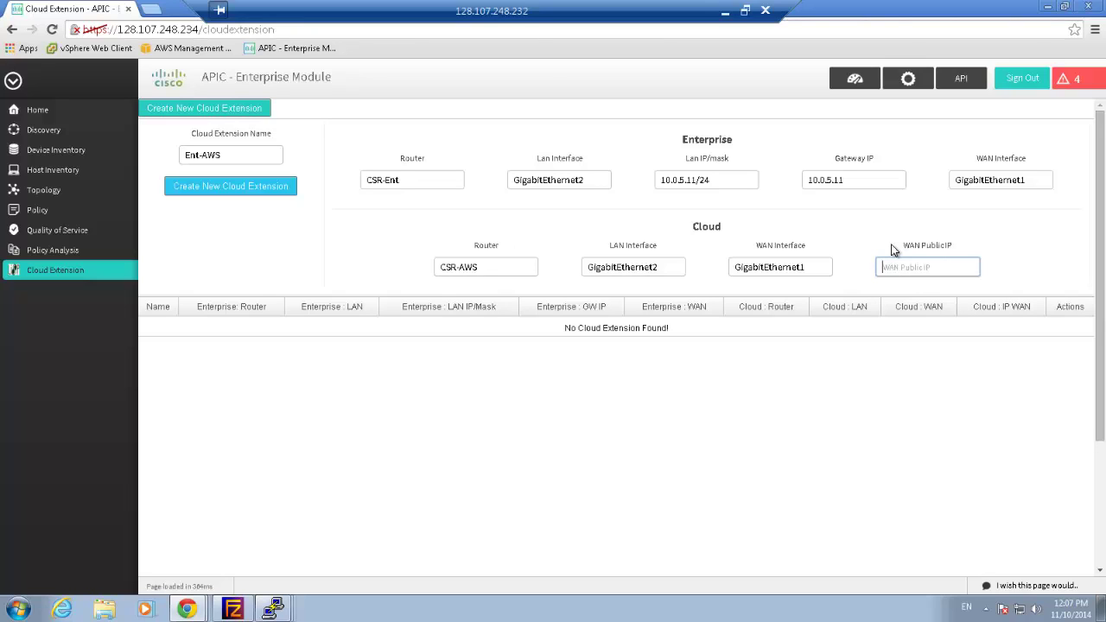
{"action": "type", "text": "54.148.15.153"}
{"action": "left_click", "coordinate": [262, 188]}
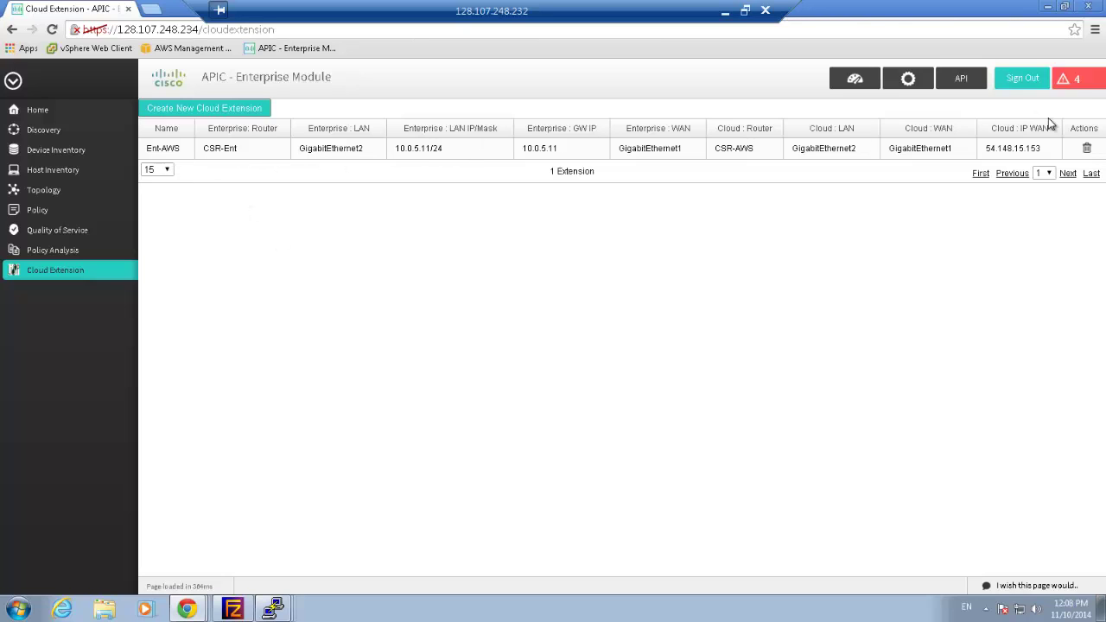
Read the 'Ent-AWS cloudextension created successfully!' notification, then dismiss the Notifications panel
{"action": "left_click", "coordinate": [1077, 79]}
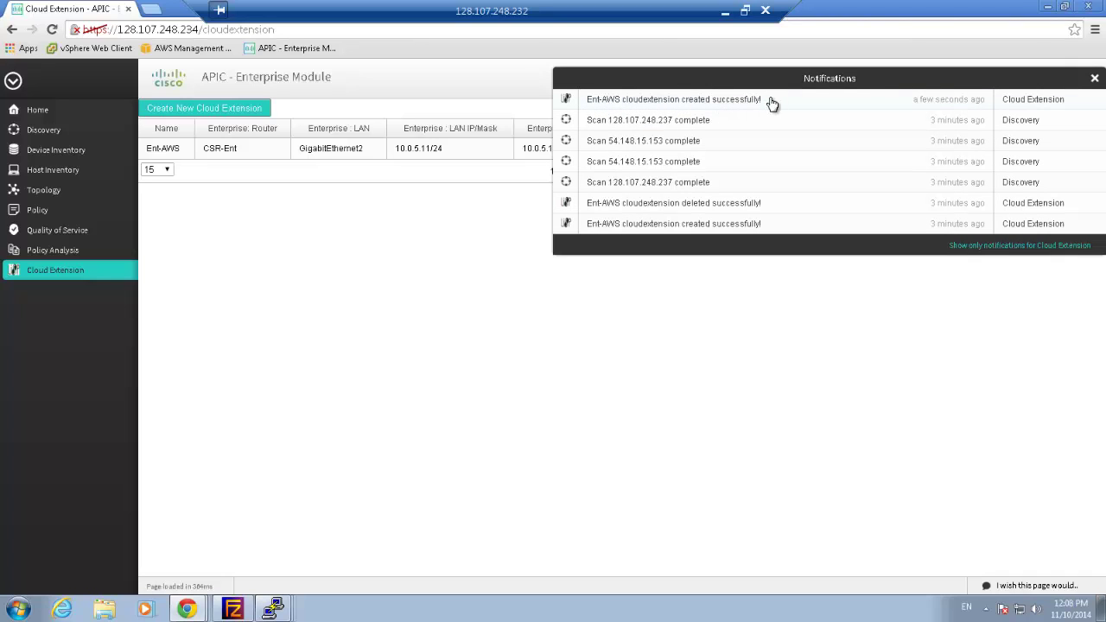
{"action": "left_click", "coordinate": [1094, 80]}
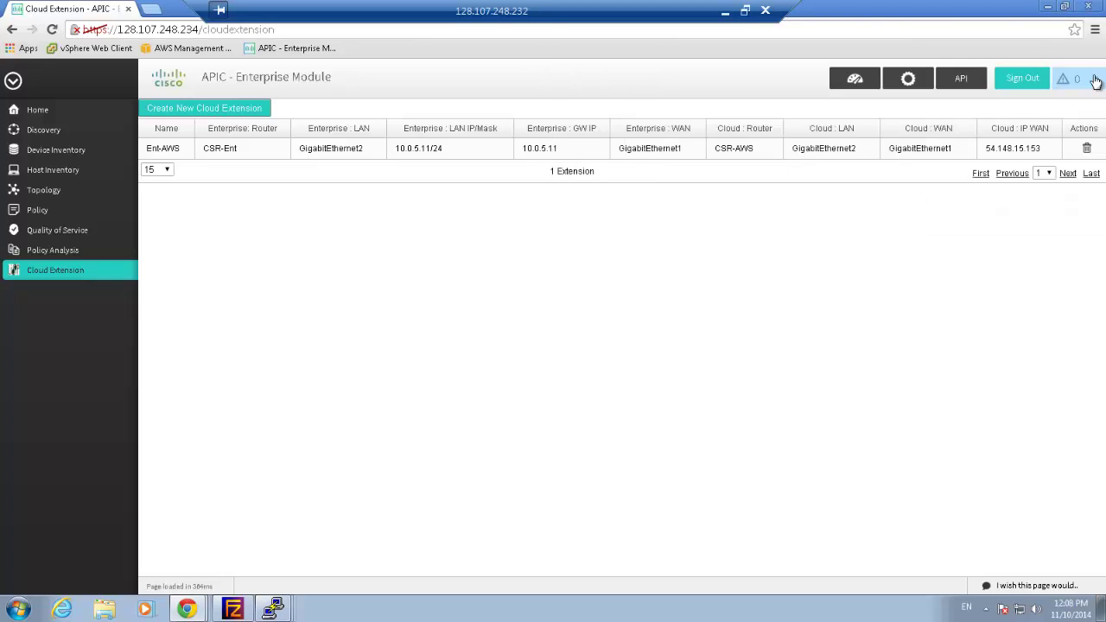
Bring the CSR-Ent and 54.148.15.153 (CSR-AWS) PuTTY sessions forward, with CSR-Ent active
{"action": "mouse_move", "coordinate": [274, 607]}
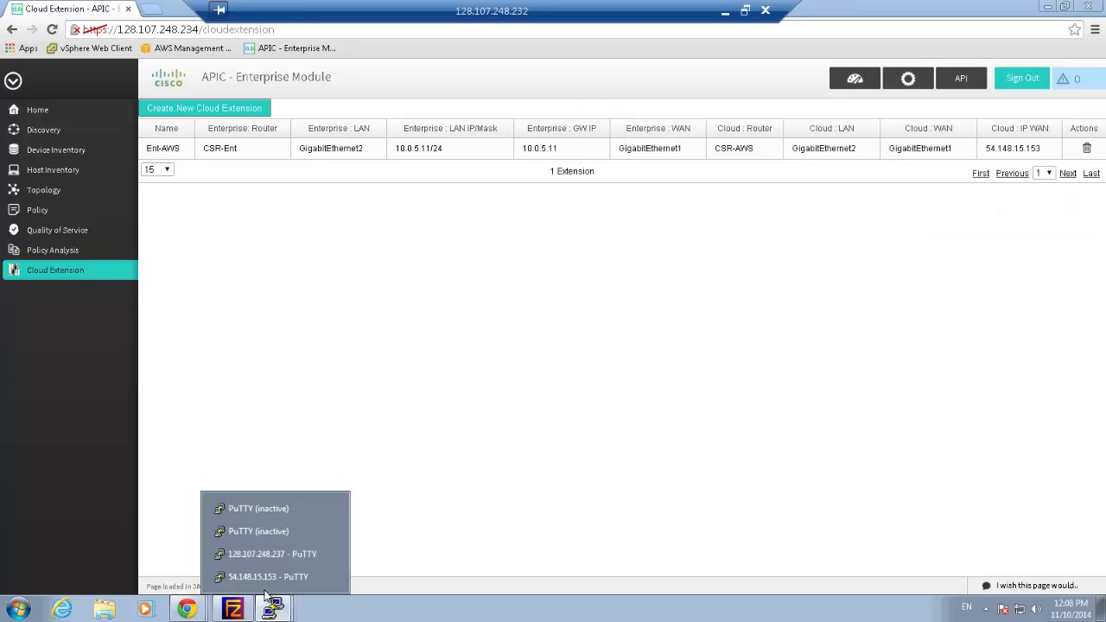
{"action": "left_click", "coordinate": [264, 556]}
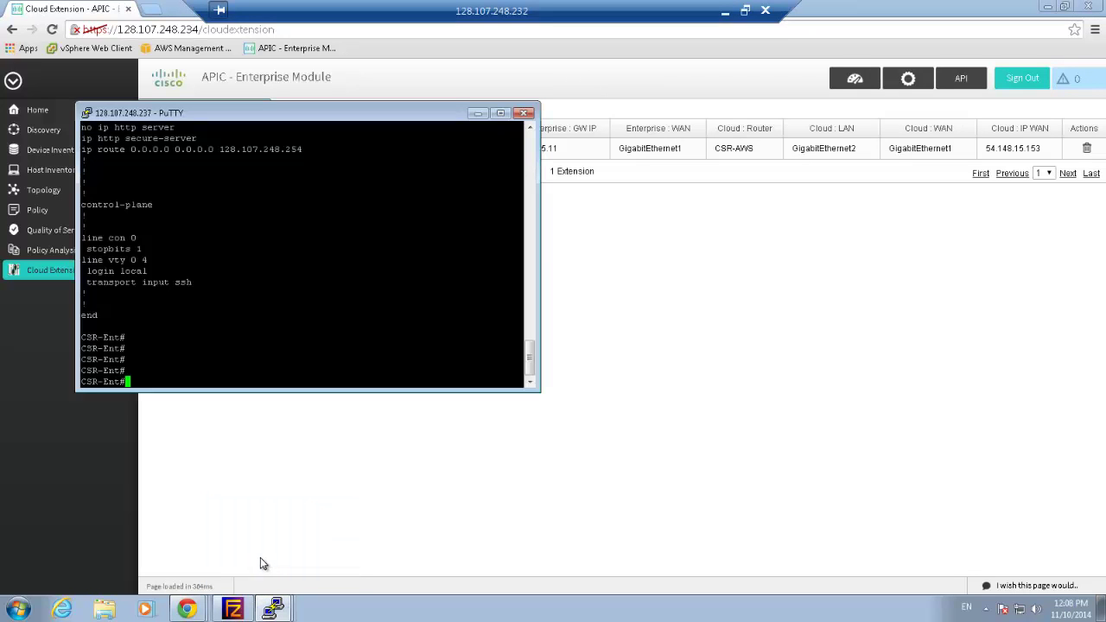
{"action": "mouse_move", "coordinate": [272, 608]}
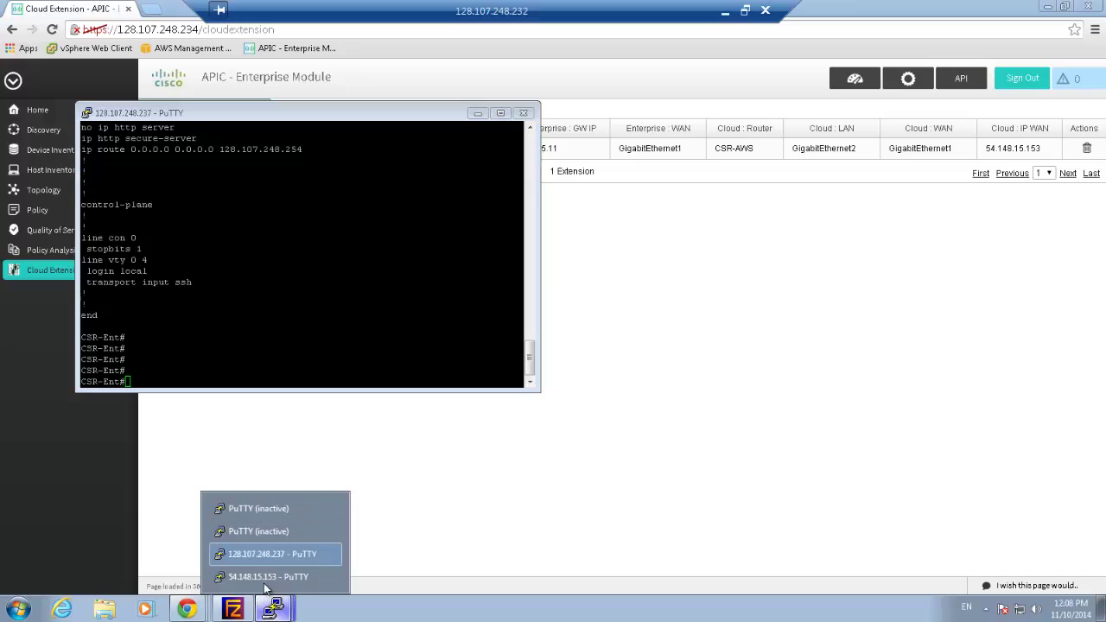
{"action": "left_click", "coordinate": [264, 577]}
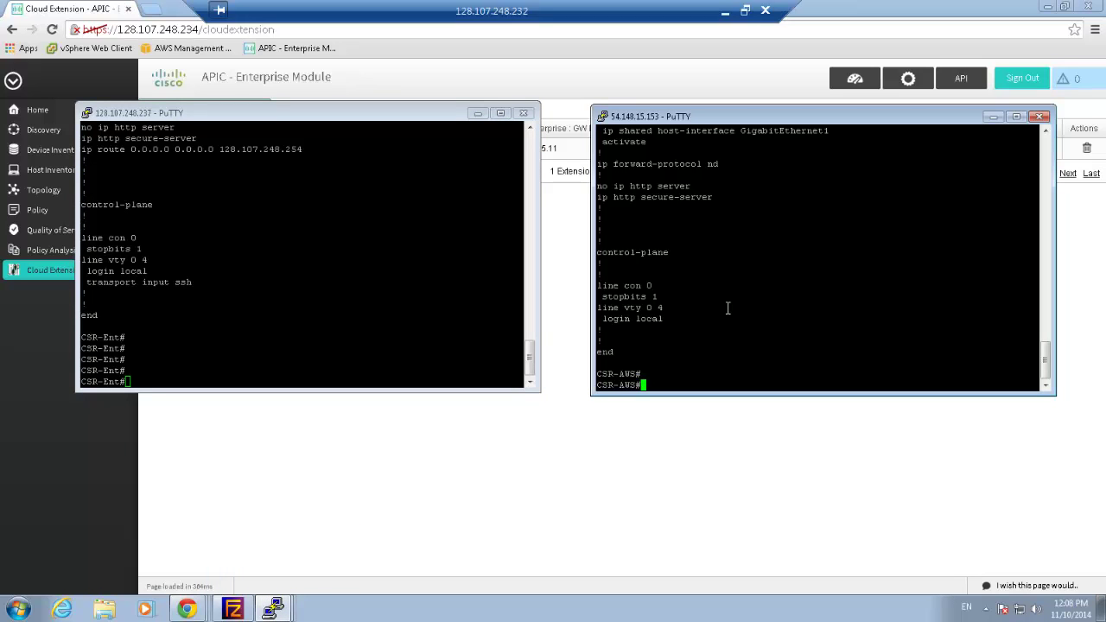
{"action": "key", "text": "Return"}
{"action": "left_click", "coordinate": [354, 337]}
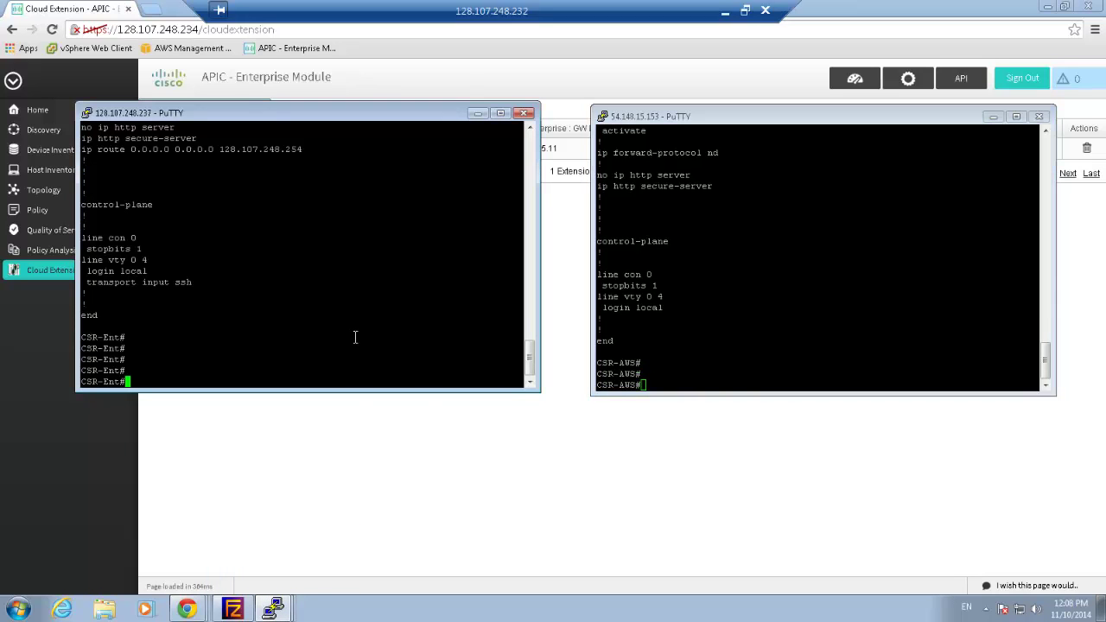
Run 'sh run' on CSR-Ent and review its crypto isakmp policy and peer address
{"action": "type", "text": "sh run"}
{"action": "key", "text": "Return"}
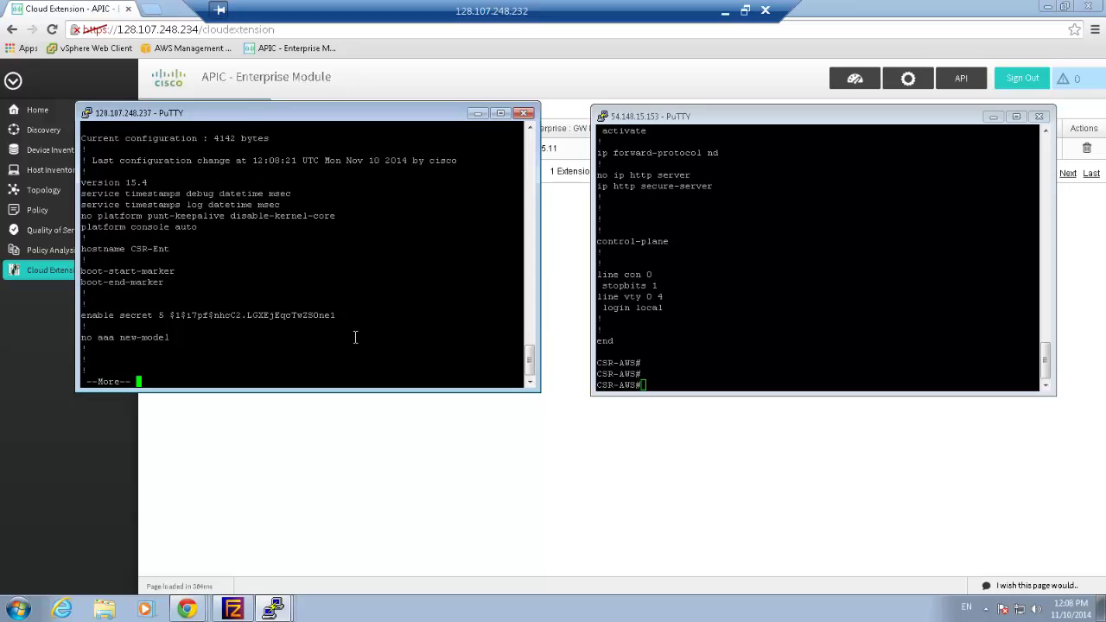
{"action": "key", "text": "space"}
{"action": "key", "text": "space"}
{"action": "key", "text": "space"}
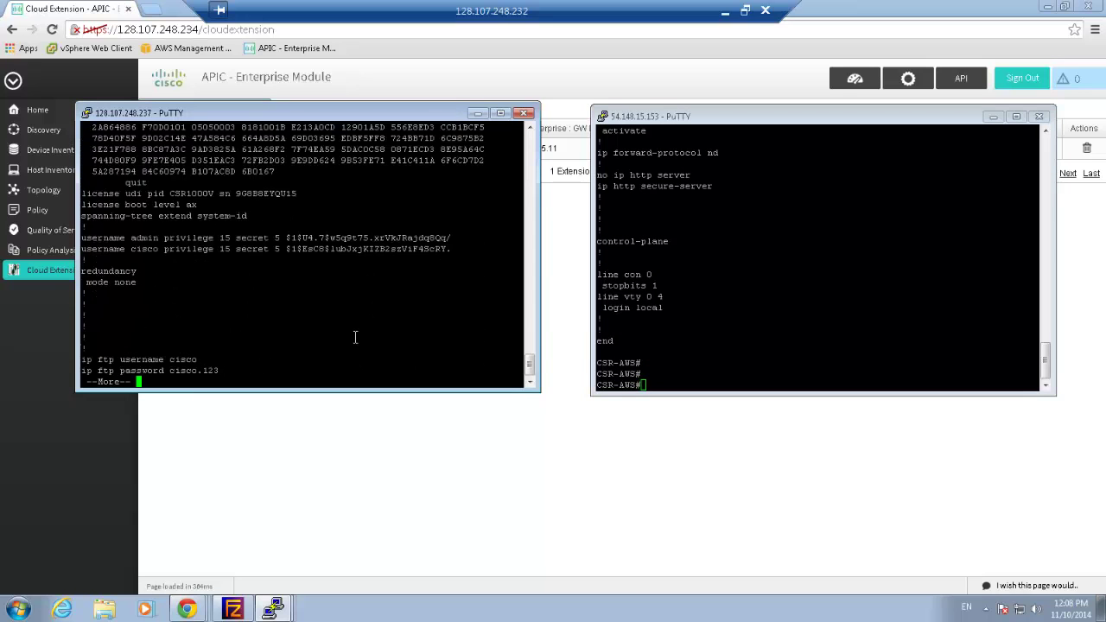
{"action": "key", "text": "space"}
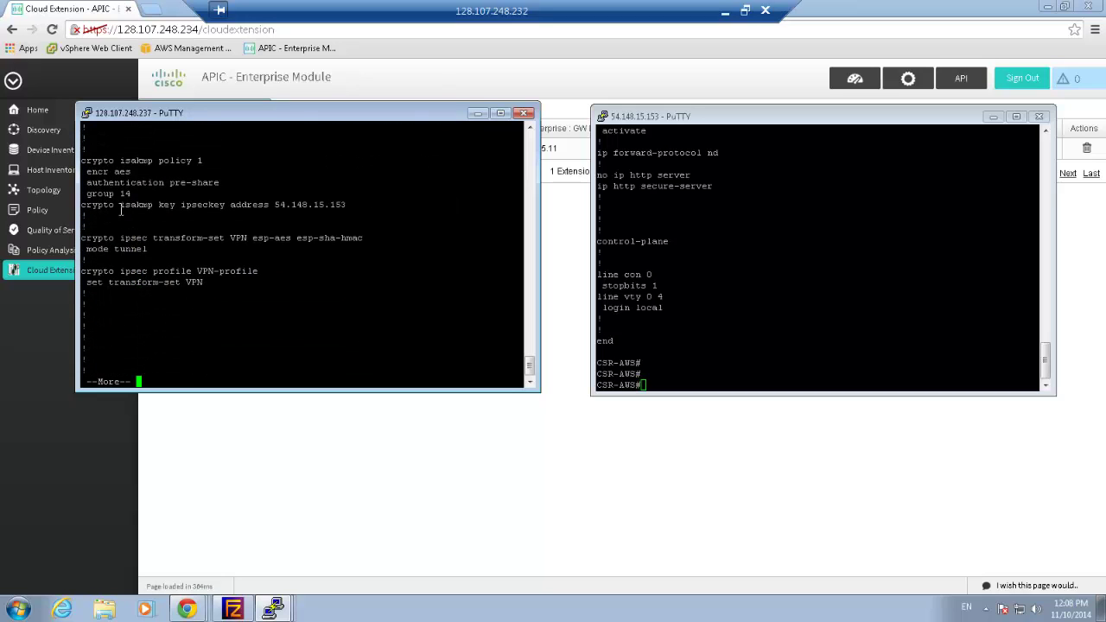
{"action": "left_click_drag", "start_coordinate": [83, 159], "coordinate": [347, 205]}
{"action": "left_click", "coordinate": [281, 204]}
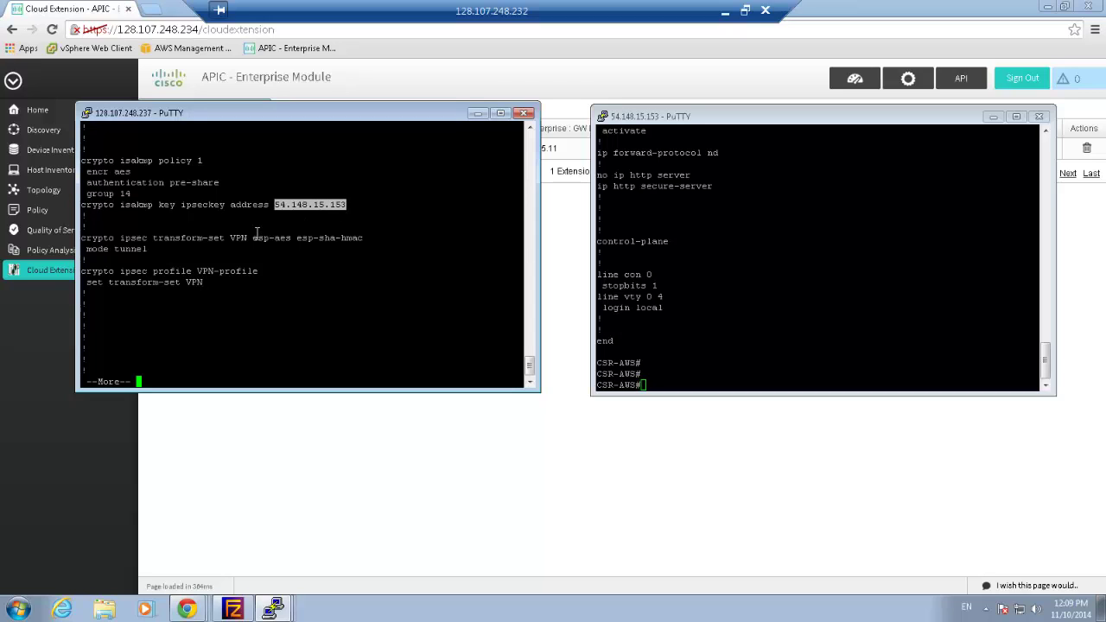
{"action": "left_click", "coordinate": [228, 284]}
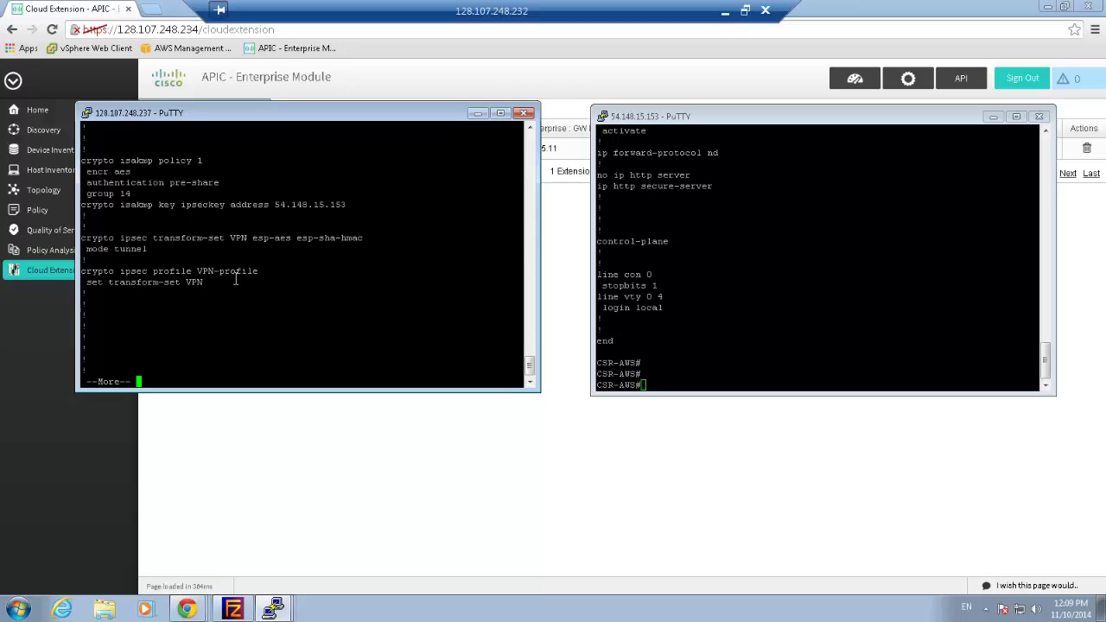
{"action": "key", "text": "Return"}
{"action": "key", "text": "Return"}
{"action": "key", "text": "Return"}
{"action": "key", "text": "Return"}
{"action": "key", "text": "Return"}
{"action": "key", "text": "Return"}
{"action": "key", "text": "Return"}
{"action": "key", "text": "Return"}
{"action": "key", "text": "Return"}
{"action": "key", "text": "Return"}
{"action": "key", "text": "Return"}
{"action": "key", "text": "Return"}
{"action": "key", "text": "Return"}
{"action": "key", "text": "Return"}
{"action": "key", "text": "Return"}
{"action": "key", "text": "Return"}
{"action": "key", "text": "Return"}
{"action": "key", "text": "Return"}
{"action": "key", "text": "Return"}
{"action": "key", "text": "Return"}
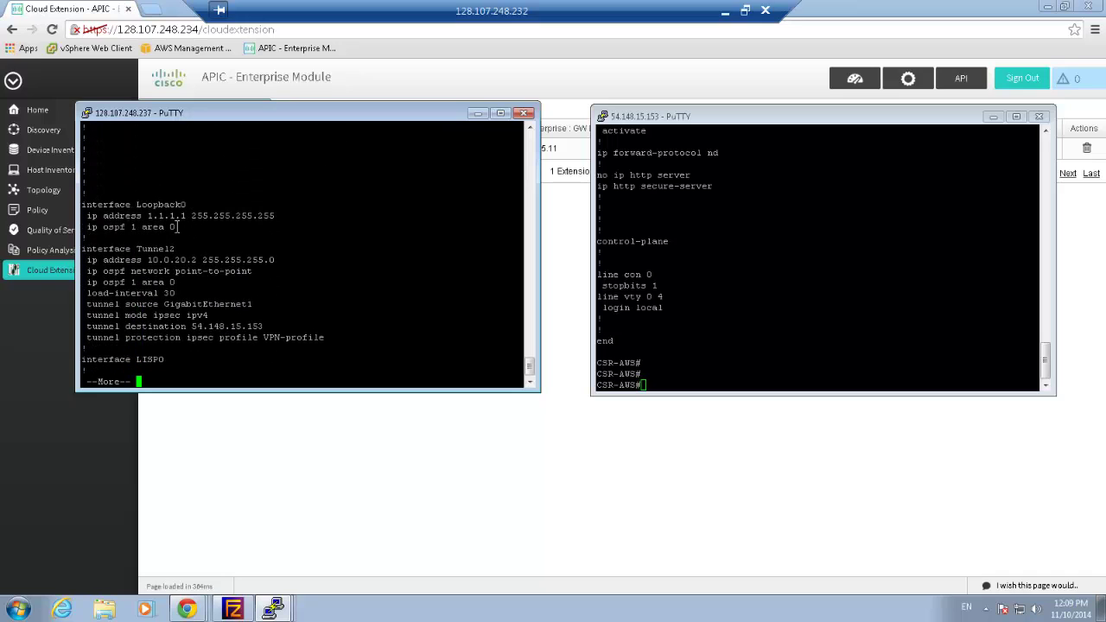
Highlight CSR-Ent's Loopback0, tunnel destination 54.148.15.153, GigabitEthernet2 10.0.5.11 and lisp mobility LISP1 lines
{"action": "left_click_drag", "start_coordinate": [182, 228], "coordinate": [84, 206]}
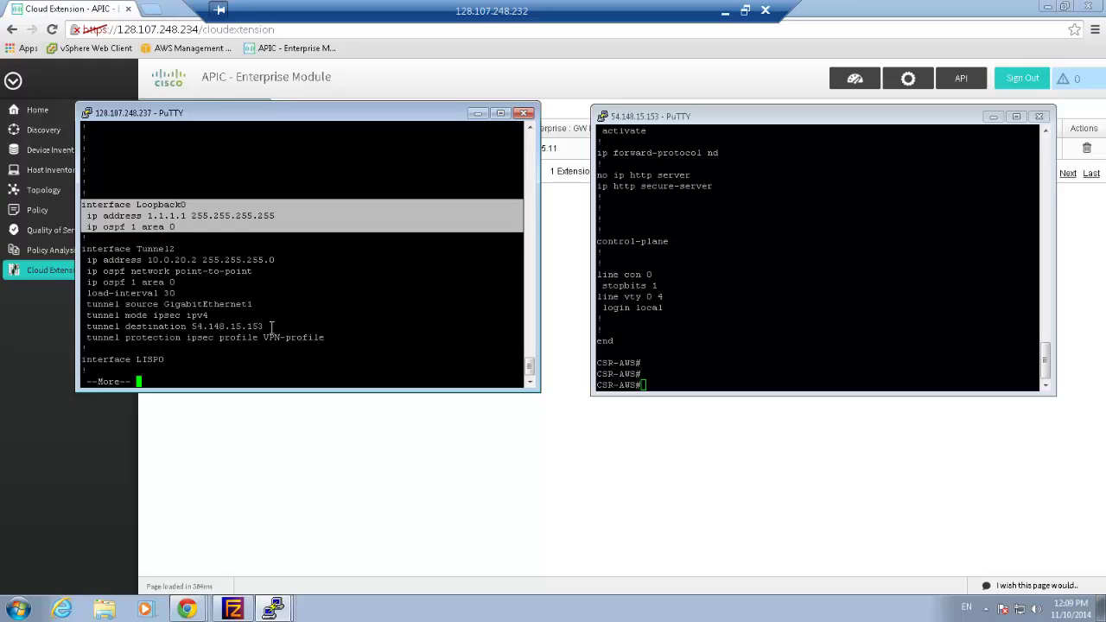
{"action": "left_click_drag", "start_coordinate": [271, 327], "coordinate": [90, 321]}
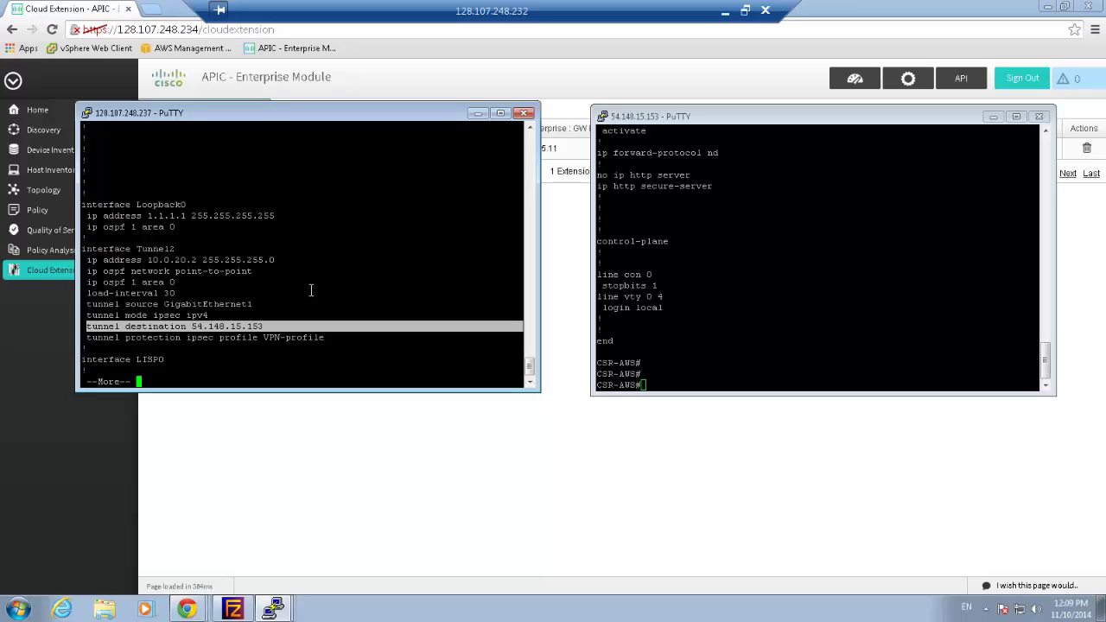
{"action": "key", "text": "Return"}
{"action": "key", "text": "Return"}
{"action": "key", "text": "Return"}
{"action": "key", "text": "Return"}
{"action": "key", "text": "Return"}
{"action": "key", "text": "Return"}
{"action": "key", "text": "Return"}
{"action": "key", "text": "Return"}
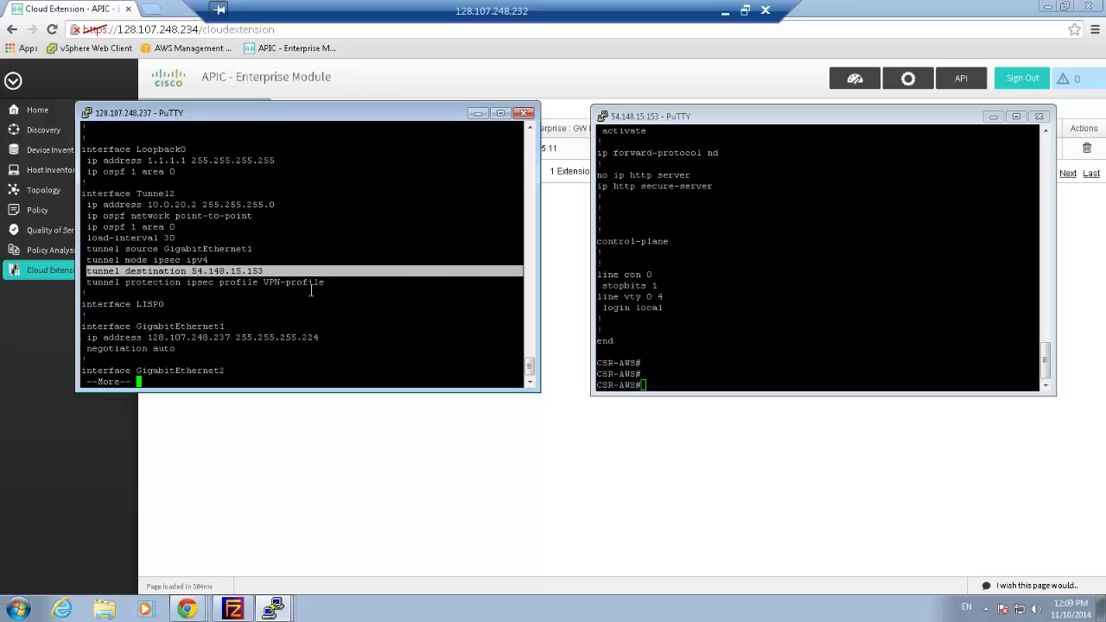
{"action": "key", "text": "Return"}
{"action": "key", "text": "Return"}
{"action": "key", "text": "Return"}
{"action": "key", "text": "Return"}
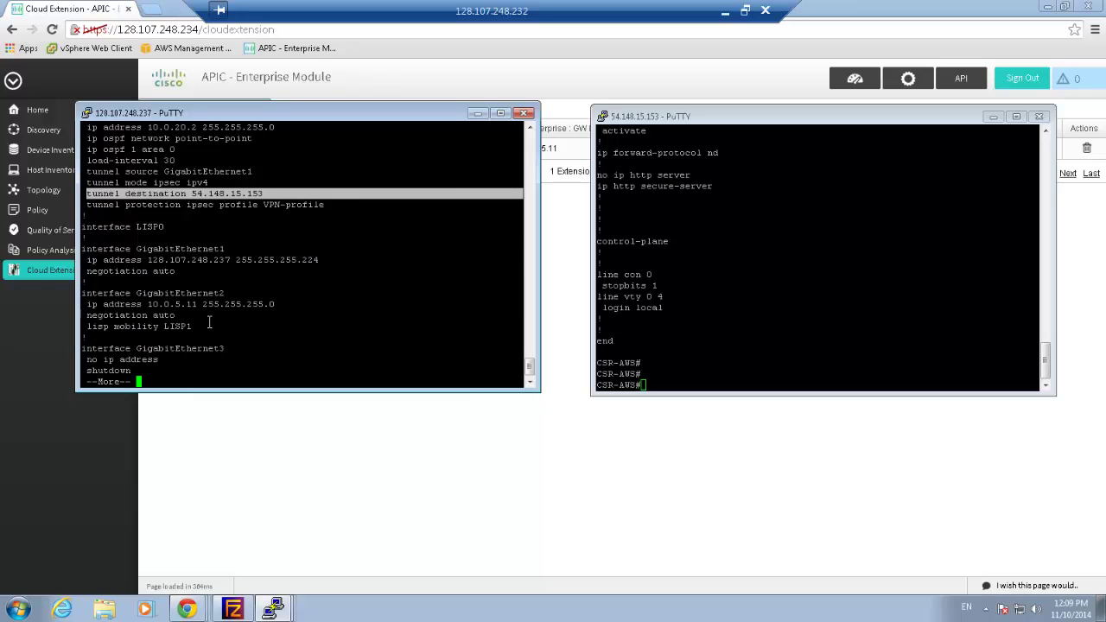
{"action": "triple_click", "coordinate": [202, 307]}
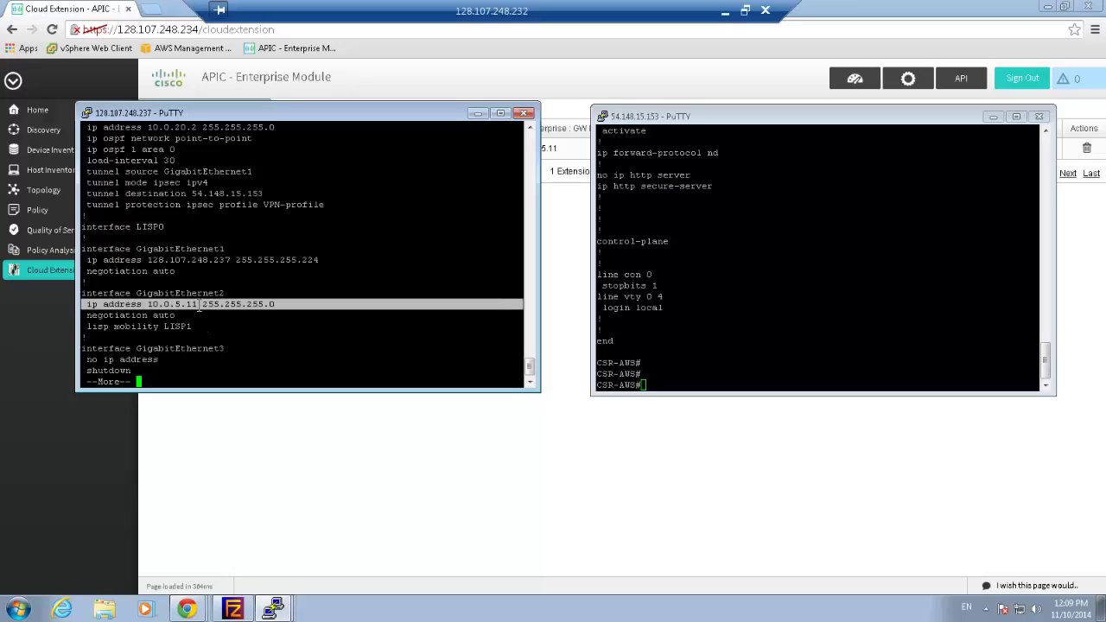
{"action": "triple_click", "coordinate": [168, 327]}
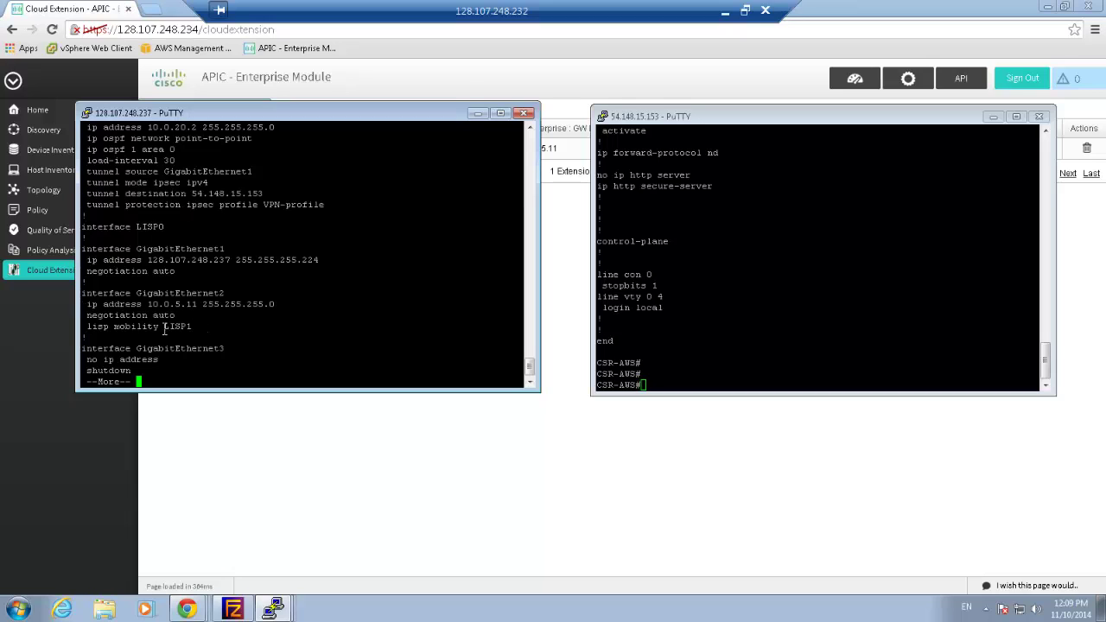
{"action": "left_click", "coordinate": [233, 316]}
Review the router lisp locator and EID settings, then page to the configuration's end
{"action": "key", "text": "space"}
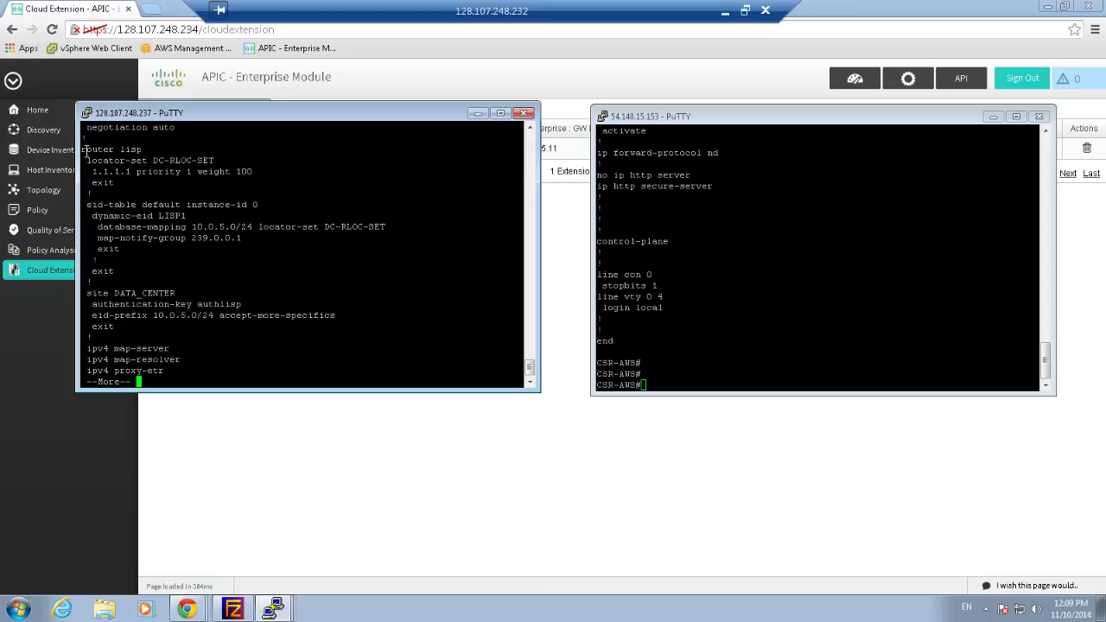
{"action": "left_click_drag", "start_coordinate": [88, 154], "coordinate": [146, 275]}
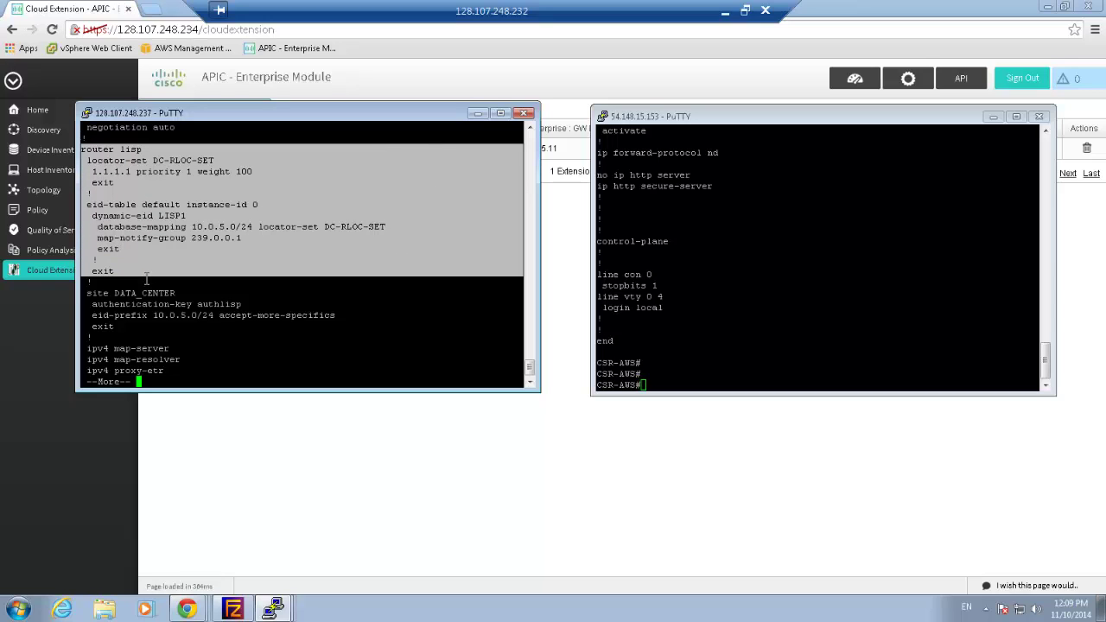
{"action": "key", "text": "Return"}
{"action": "key", "text": "Return"}
{"action": "key", "text": "Return"}
{"action": "key", "text": "Return"}
{"action": "key", "text": "Return"}
{"action": "key", "text": "Return"}
{"action": "key", "text": "Return"}
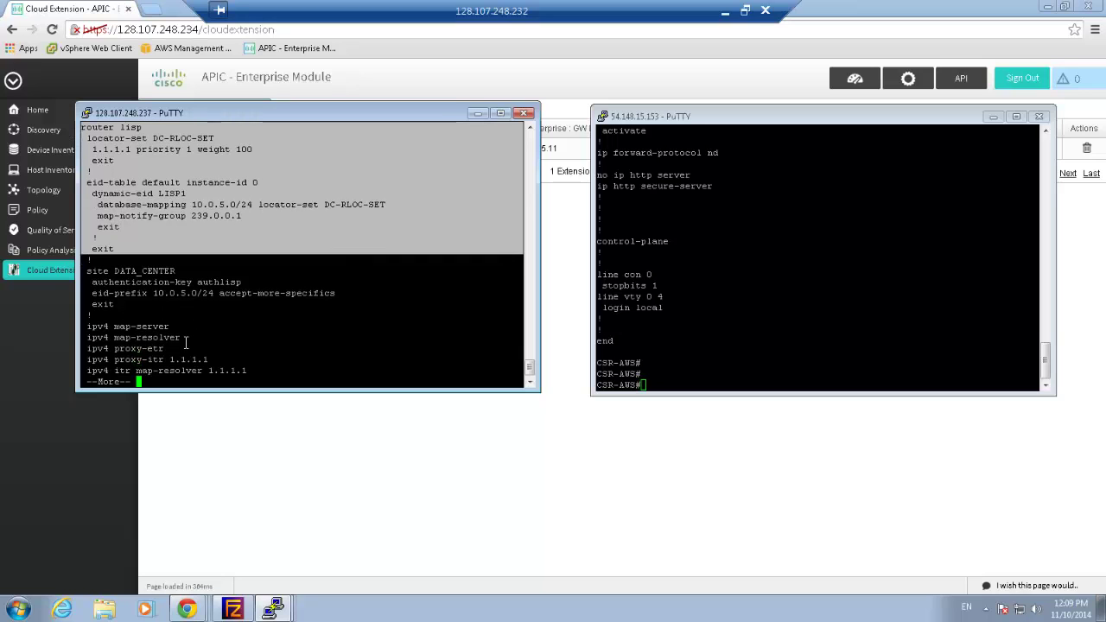
{"action": "key", "text": "Return"}
{"action": "key", "text": "Return"}
{"action": "key", "text": "Return"}
{"action": "key", "text": "Return"}
{"action": "key", "text": "Return"}
{"action": "key", "text": "Return"}
{"action": "key", "text": "Return"}
{"action": "key", "text": "Return"}
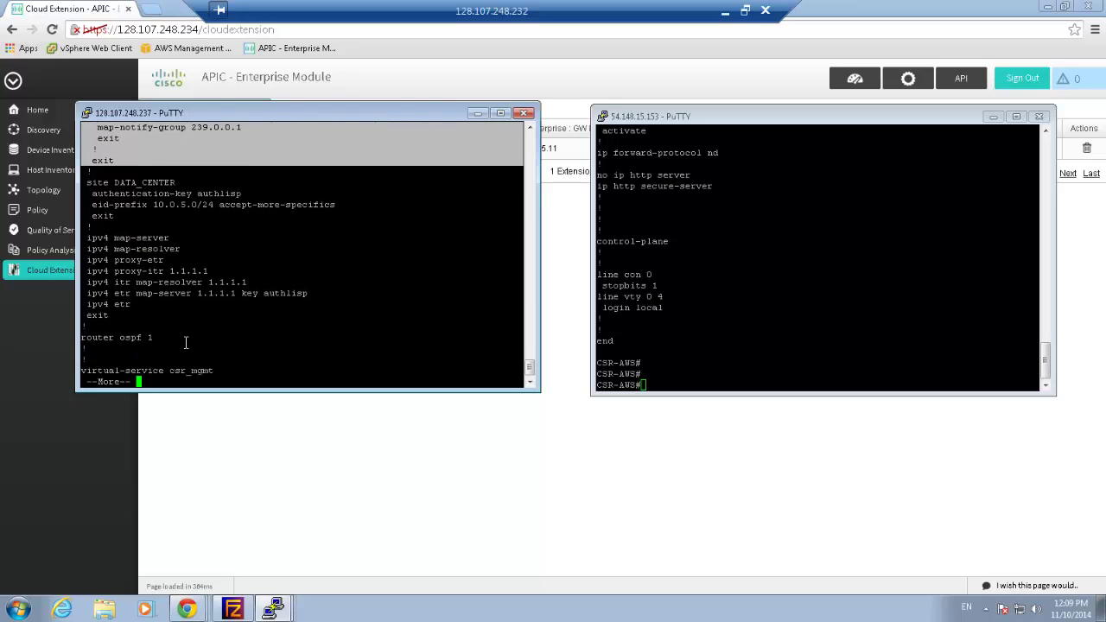
{"action": "key", "text": "Return"}
{"action": "key", "text": "Return"}
{"action": "key", "text": "Return"}
{"action": "key", "text": "Return"}
{"action": "key", "text": "Return"}
{"action": "key", "text": "Return"}
{"action": "key", "text": "Return"}
{"action": "key", "text": "Return"}
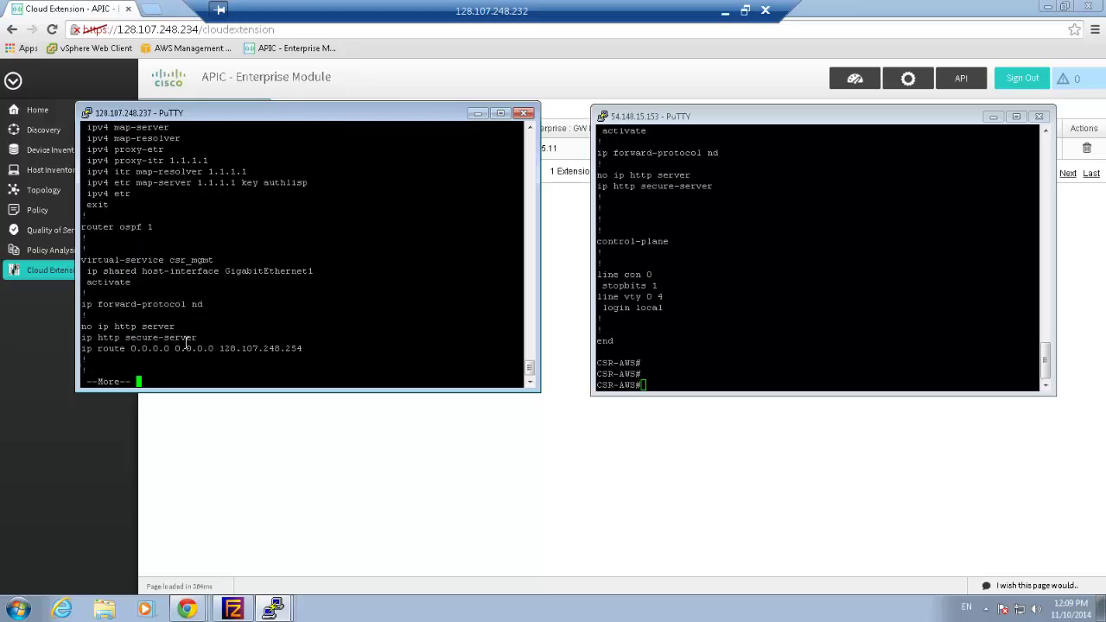
{"action": "key", "text": "space"}
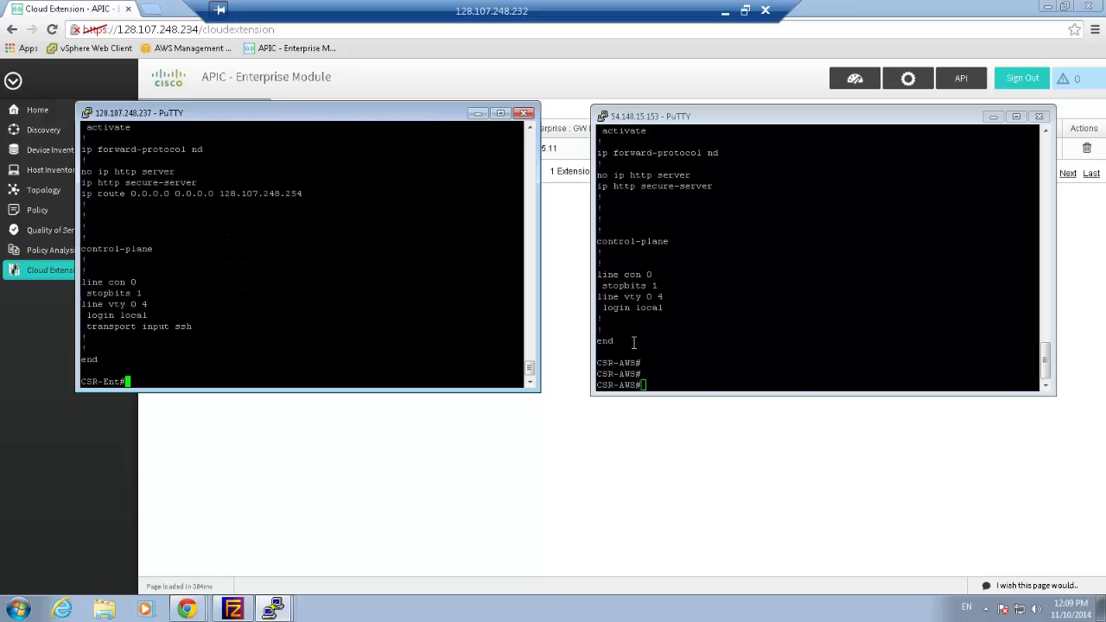
Run 'sh run' on CSR-AWS and highlight its crypto isakmp and IPsec settings
{"action": "left_click", "coordinate": [688, 321]}
{"action": "type", "text": "sh run"}
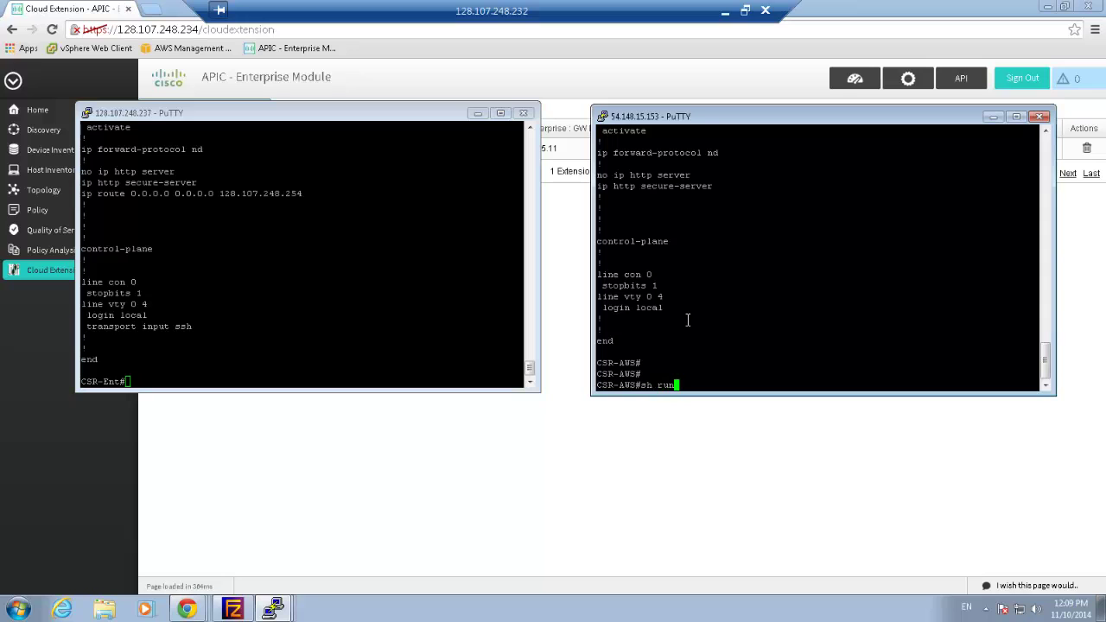
{"action": "key", "text": "Return"}
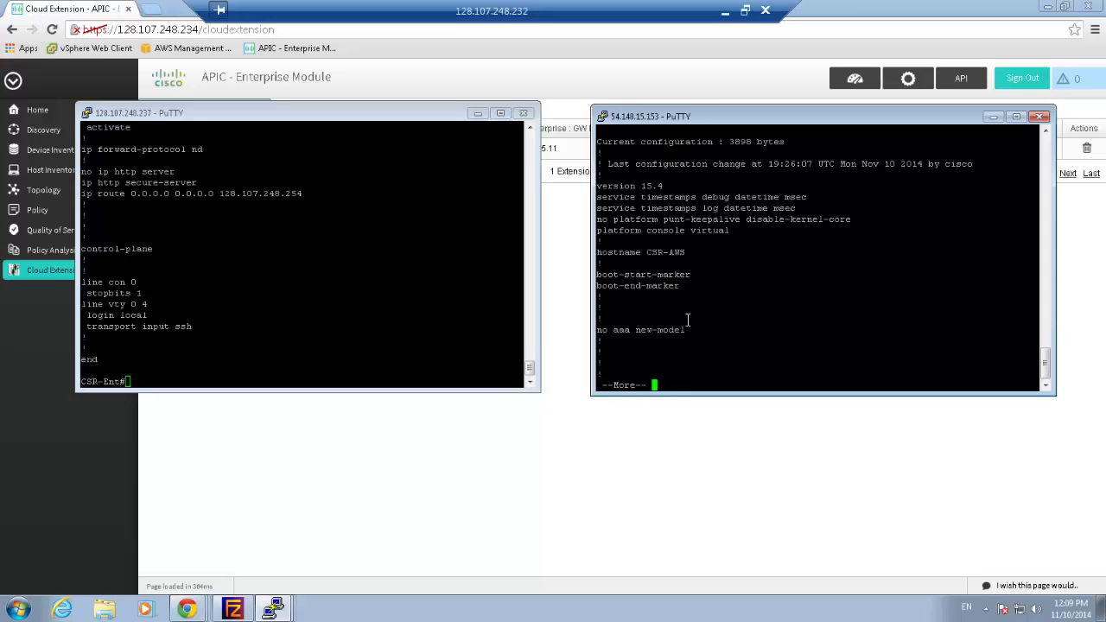
{"action": "key", "text": "space"}
{"action": "key", "text": "space"}
{"action": "key", "text": "space"}
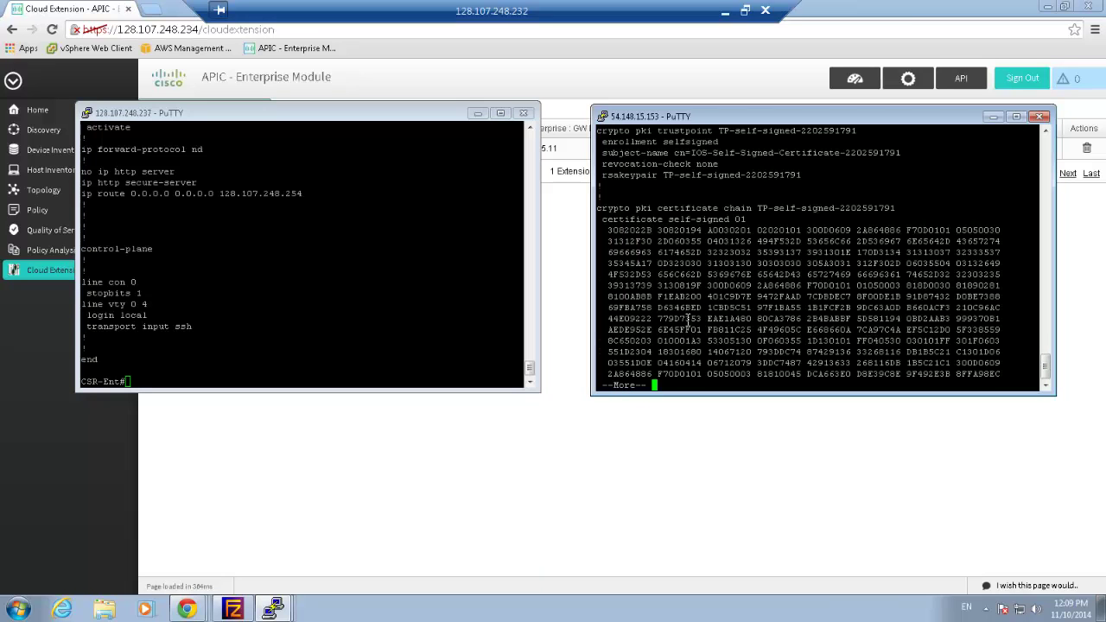
{"action": "key", "text": "space"}
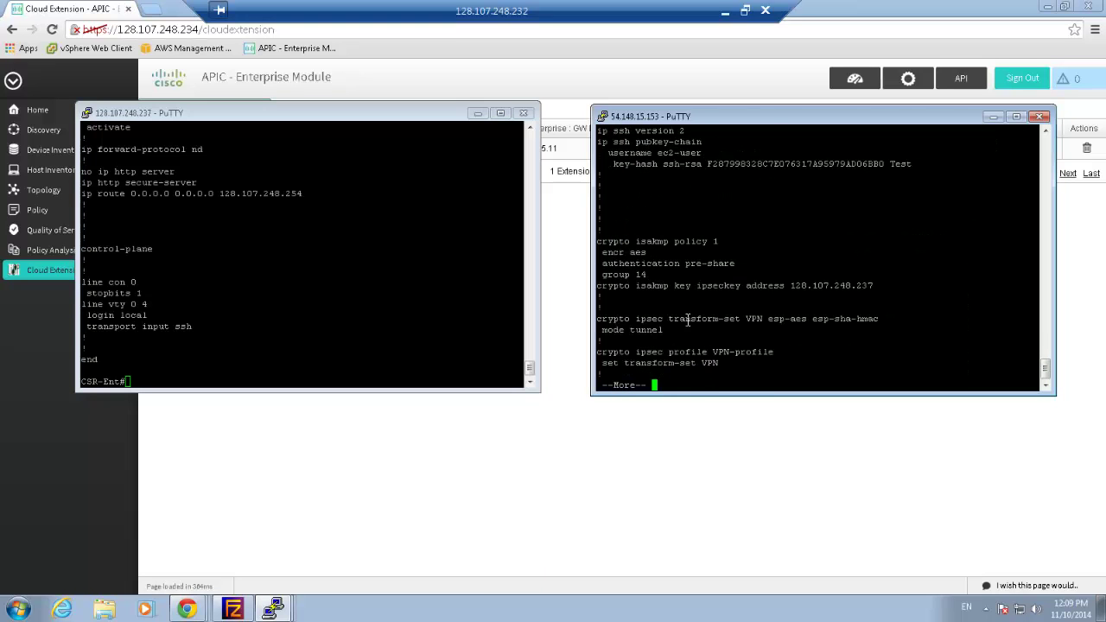
{"action": "key", "text": "Return"}
{"action": "key", "text": "Return"}
{"action": "key", "text": "Return"}
{"action": "key", "text": "Return"}
{"action": "key", "text": "Return"}
{"action": "key", "text": "Return"}
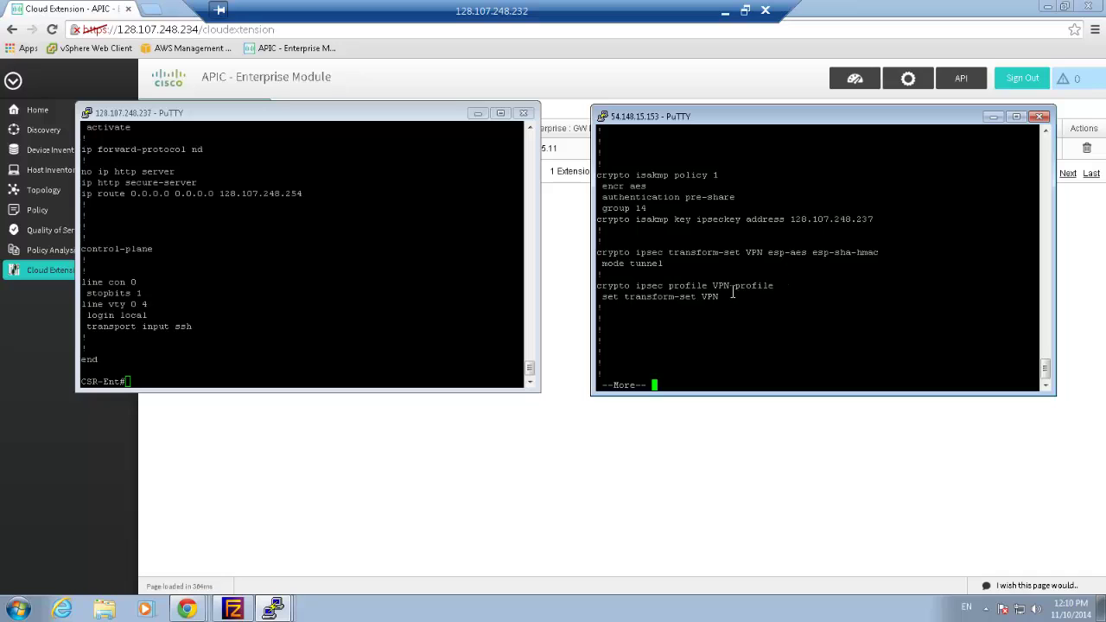
{"action": "left_click_drag", "start_coordinate": [726, 296], "coordinate": [696, 174]}
Highlight Tunnel12 to 128.107.248.237, ip address 10.0.5.11 and lisp mobility LISP1, paging to the end
{"action": "key", "text": "space"}
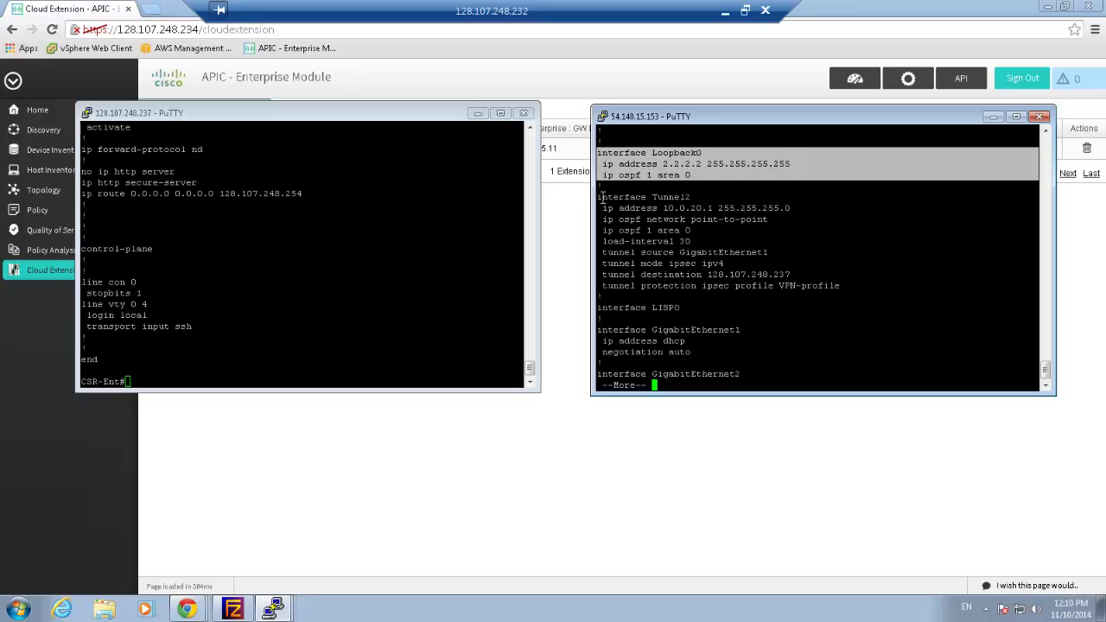
{"action": "left_click_drag", "start_coordinate": [597, 197], "coordinate": [842, 288]}
{"action": "triple_click", "coordinate": [742, 274]}
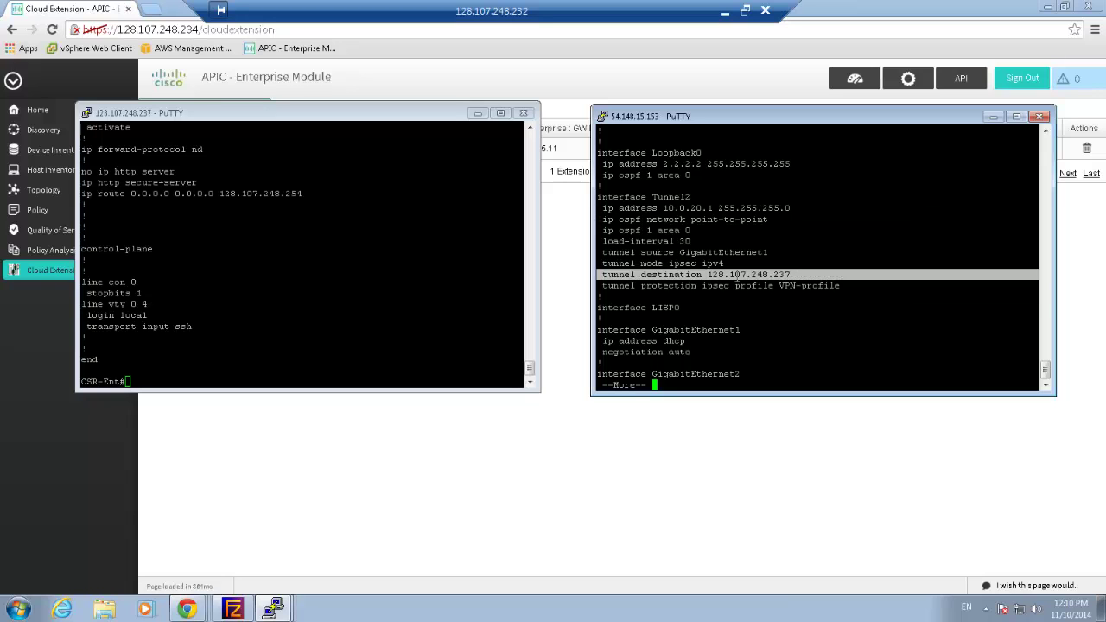
{"action": "key", "text": "Return"}
{"action": "key", "text": "Return"}
{"action": "key", "text": "Return"}
{"action": "key", "text": "Return"}
{"action": "key", "text": "Return"}
{"action": "key", "text": "Return"}
{"action": "key", "text": "Return"}
{"action": "key", "text": "Return"}
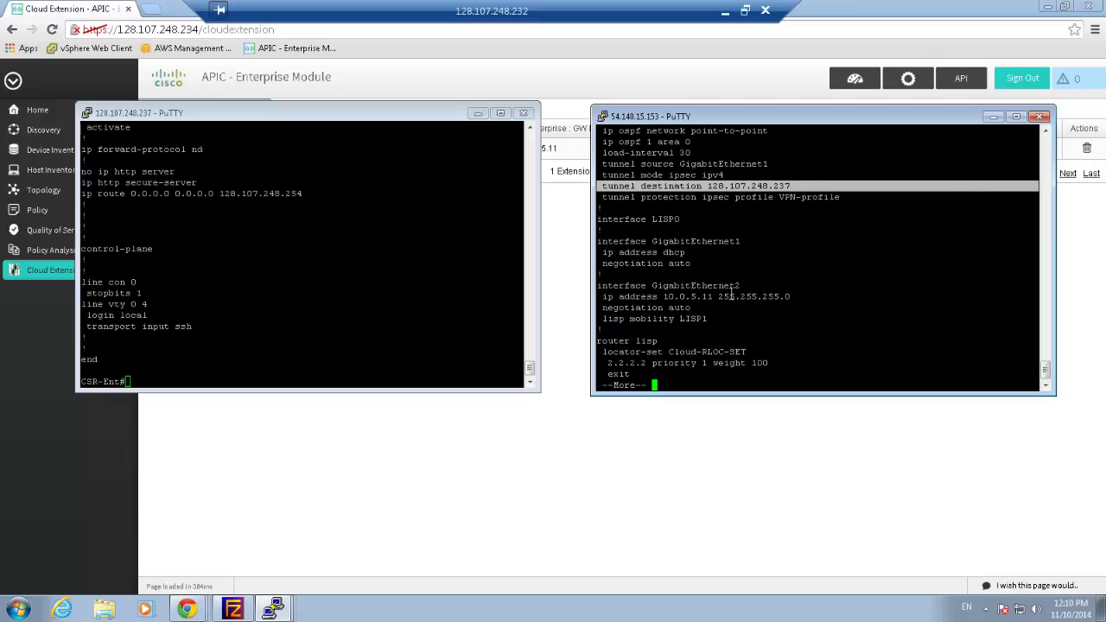
{"action": "triple_click", "coordinate": [731, 296]}
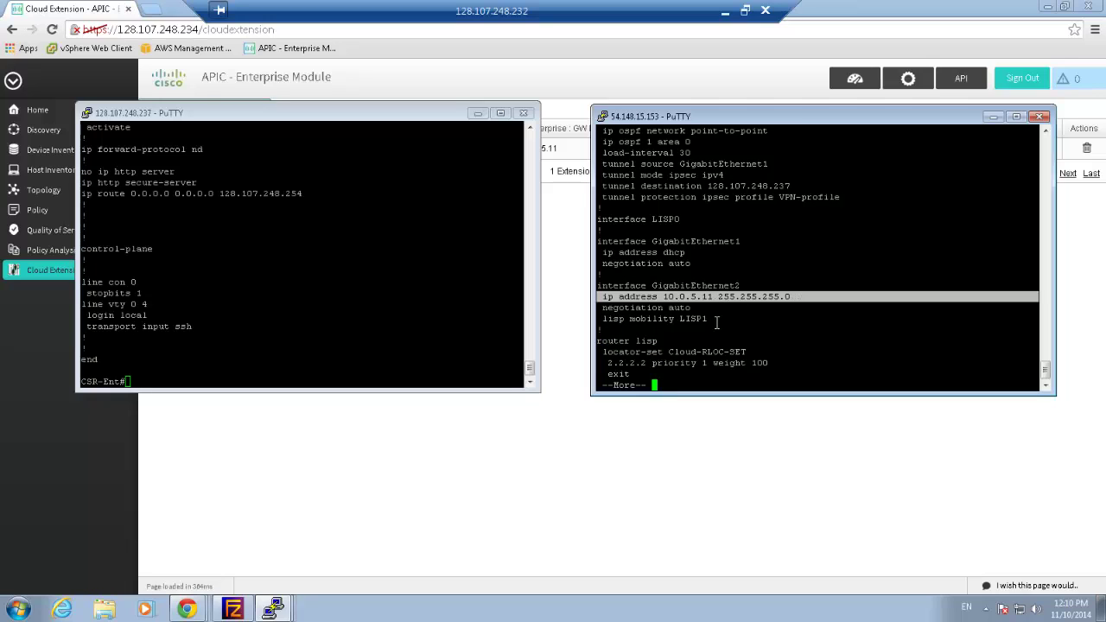
{"action": "left_click_drag", "start_coordinate": [712, 319], "coordinate": [614, 319]}
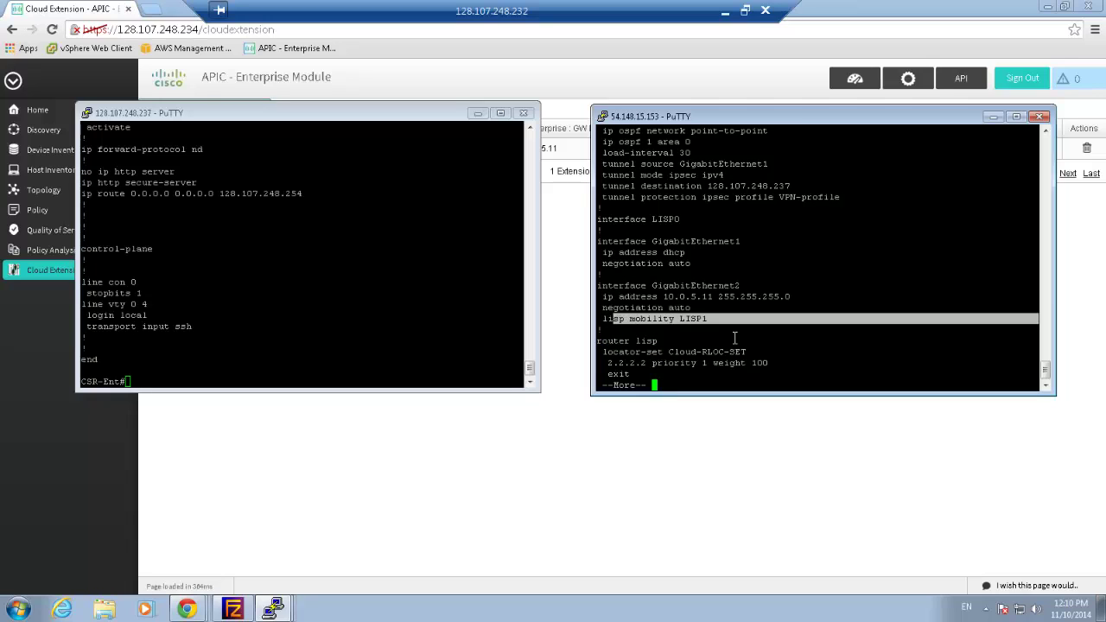
{"action": "key", "text": "Return"}
{"action": "key", "text": "Return"}
{"action": "key", "text": "Return"}
{"action": "key", "text": "Return"}
{"action": "key", "text": "Return"}
{"action": "key", "text": "Return"}
{"action": "key", "text": "Return"}
{"action": "key", "text": "Return"}
{"action": "key", "text": "Return"}
{"action": "key", "text": "Return"}
{"action": "key", "text": "Return"}
{"action": "key", "text": "Return"}
{"action": "key", "text": "Return"}
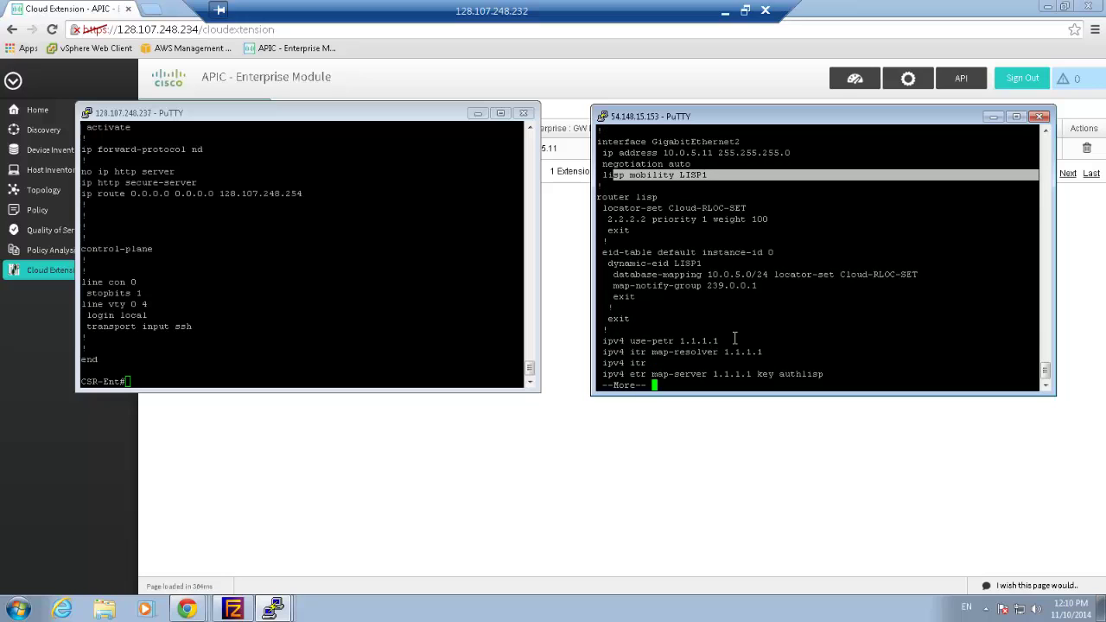
{"action": "key", "text": "Return"}
{"action": "key", "text": "Return"}
{"action": "key", "text": "Return"}
{"action": "key", "text": "Return"}
{"action": "key", "text": "Return"}
{"action": "key", "text": "Return"}
{"action": "key", "text": "Return"}
{"action": "key", "text": "Return"}
{"action": "key", "text": "Return"}
{"action": "key", "text": "Return"}
{"action": "key", "text": "Return"}
{"action": "key", "text": "Return"}
{"action": "key", "text": "Return"}
{"action": "key", "text": "Return"}
{"action": "key", "text": "Return"}
{"action": "key", "text": "Return"}
{"action": "key", "text": "Return"}
{"action": "key", "text": "Return"}
{"action": "key", "text": "Return"}
{"action": "key", "text": "Return"}
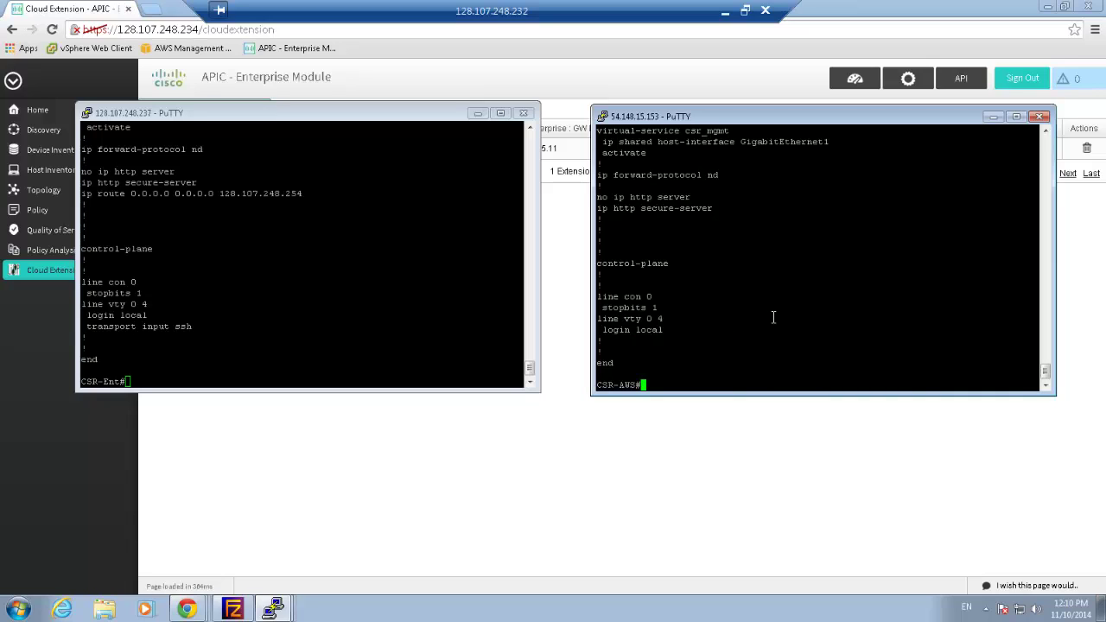
Run 'show crypto session' on CSR-AWS, confirming Tunnel12 UP-ACTIVE with peer 128.107.248.237
{"action": "type", "text": "sh cry"}
{"action": "key", "text": "Tab"}
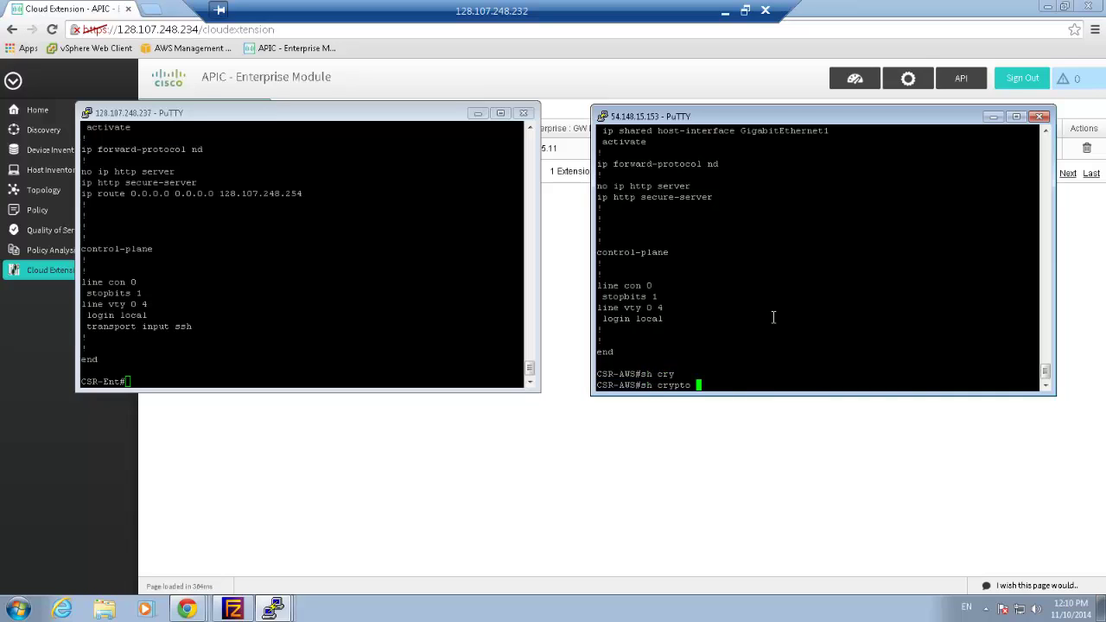
{"action": "type", "text": "se"}
{"action": "key", "text": "Tab"}
{"action": "key", "text": "Return"}
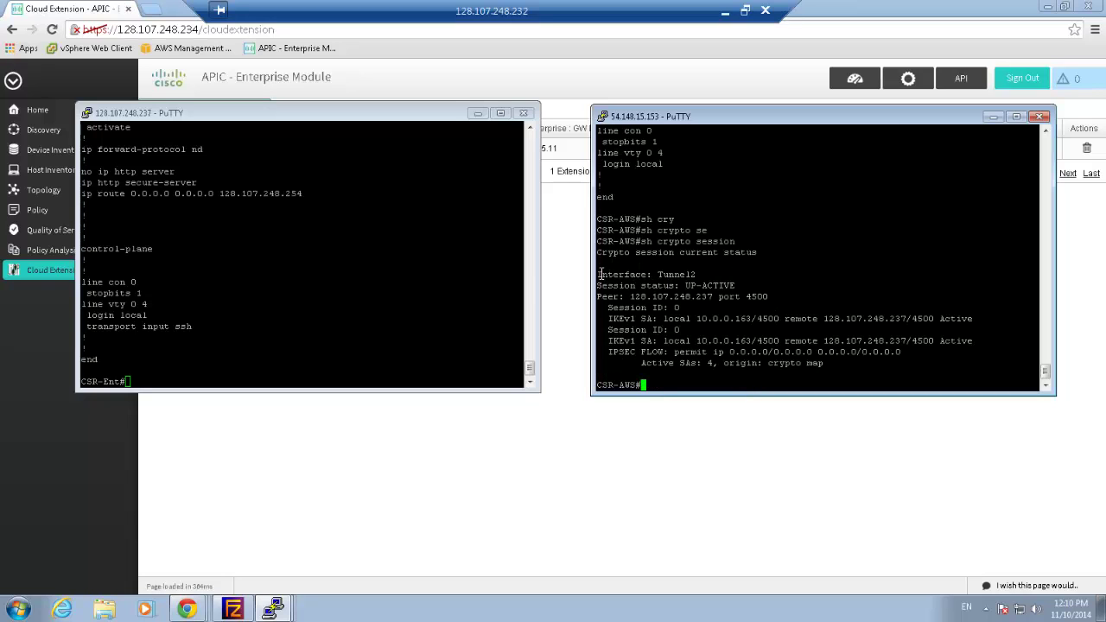
{"action": "left_click_drag", "start_coordinate": [607, 271], "coordinate": [778, 300]}
Run 'show crypto session' on CSR-Ent to check its peering with 54.148.15.153
{"action": "left_click", "coordinate": [438, 327]}
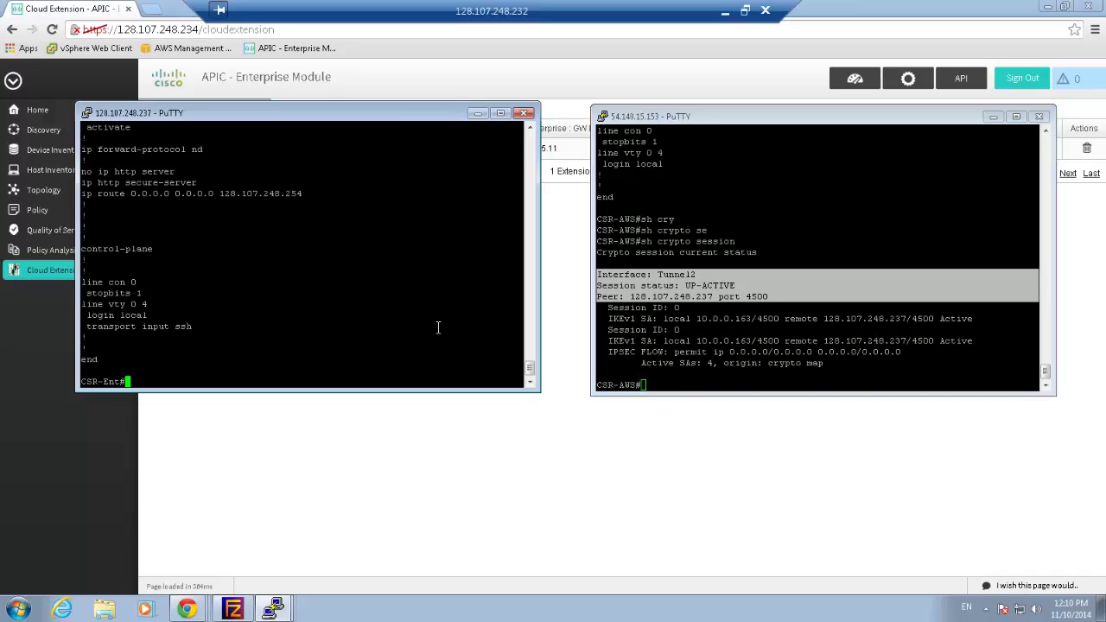
{"action": "type", "text": "sh cry"}
{"action": "key", "text": "Tab"}
{"action": "type", "text": "se"}
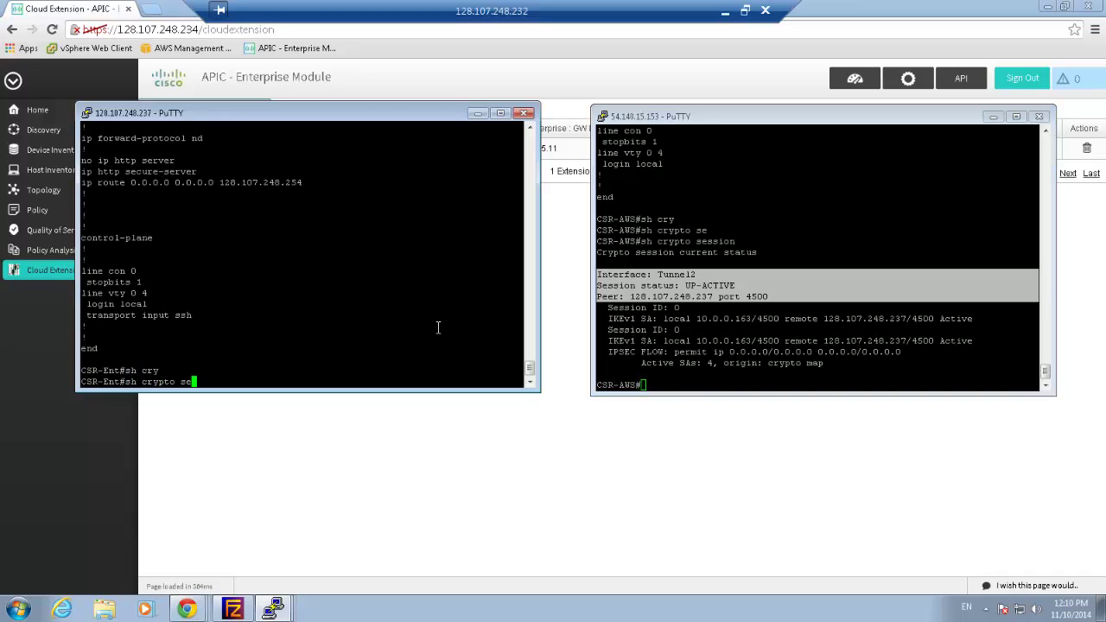
{"action": "key", "text": "Tab"}
{"action": "key", "text": "Return"}
{"action": "key", "text": "Return"}
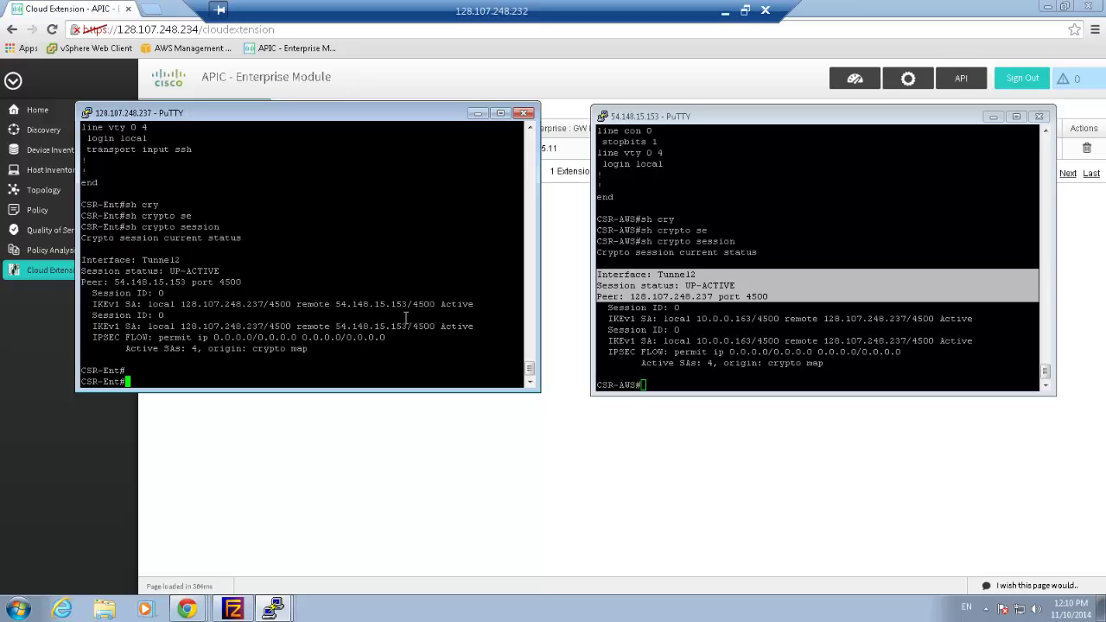
Scroll CSR-Ent's output back to its Loopback0 (1.1.1.1) lines and highlight them
{"action": "scroll", "coordinate": [375, 250], "scroll_direction": "up", "scroll_amount": 20}
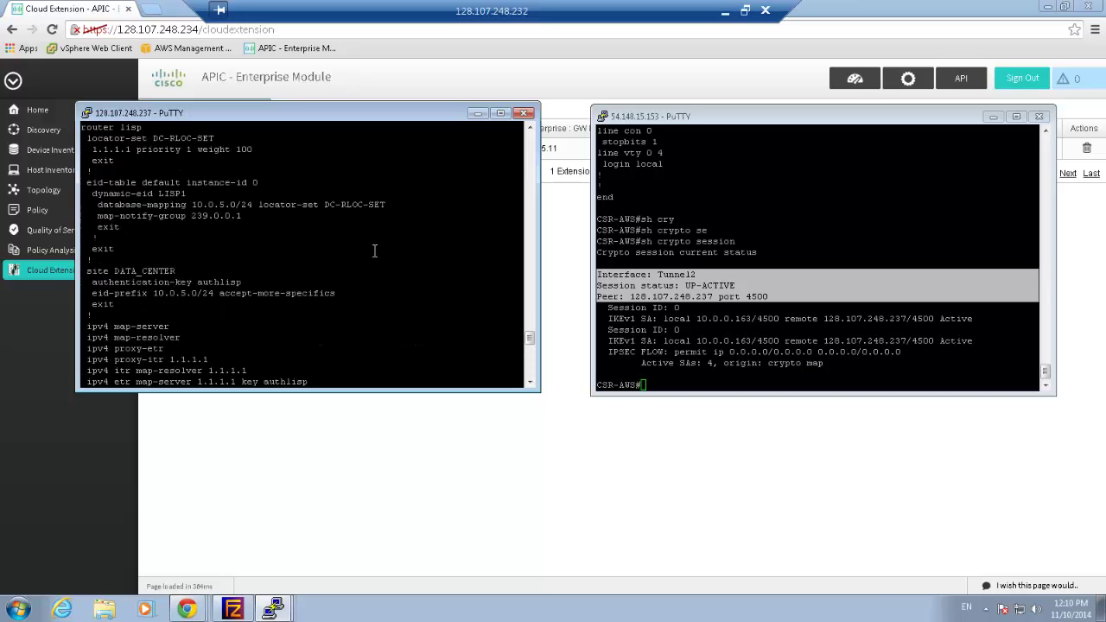
{"action": "scroll", "coordinate": [377, 260], "scroll_direction": "down", "scroll_amount": 8}
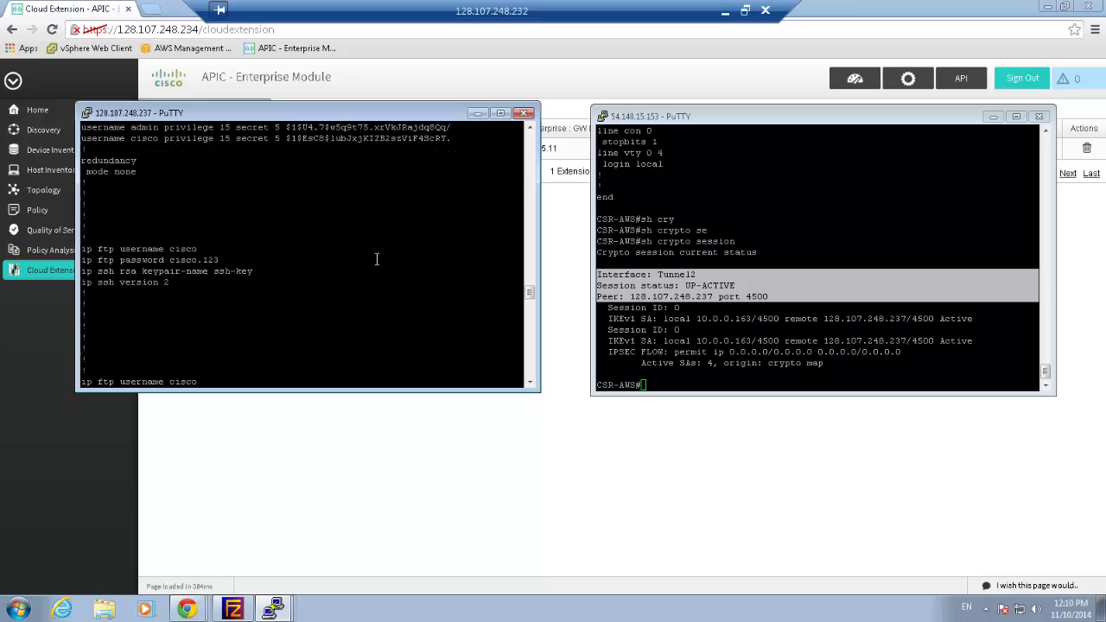
{"action": "scroll", "coordinate": [216, 278], "scroll_direction": "down", "scroll_amount": 4}
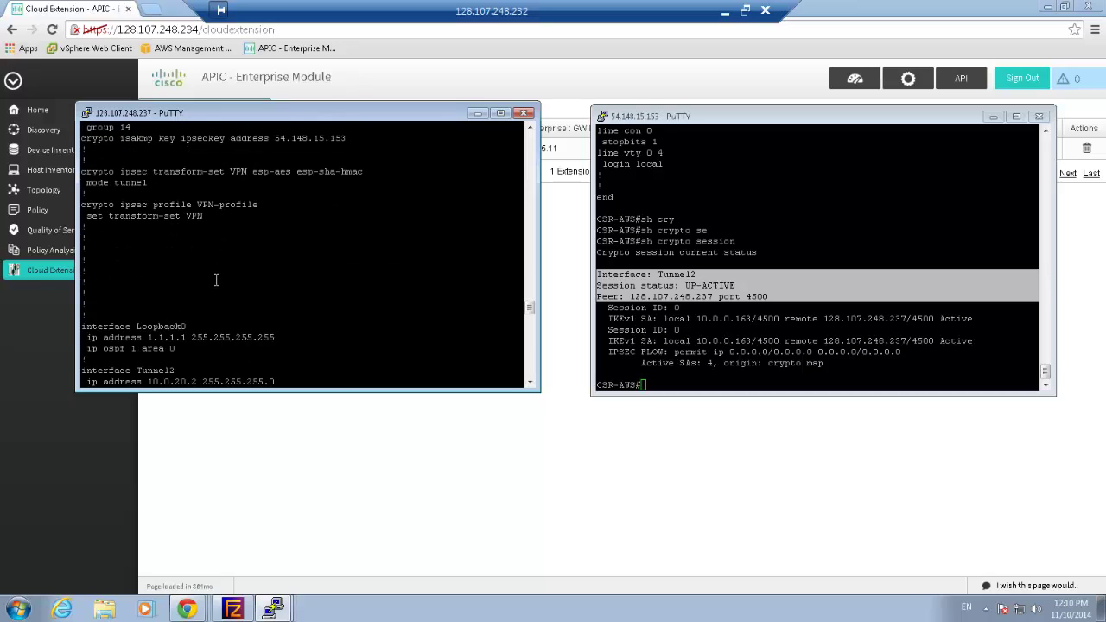
{"action": "scroll", "coordinate": [216, 279], "scroll_direction": "down", "scroll_amount": 4}
{"action": "left_click_drag", "start_coordinate": [185, 219], "coordinate": [84, 196]}
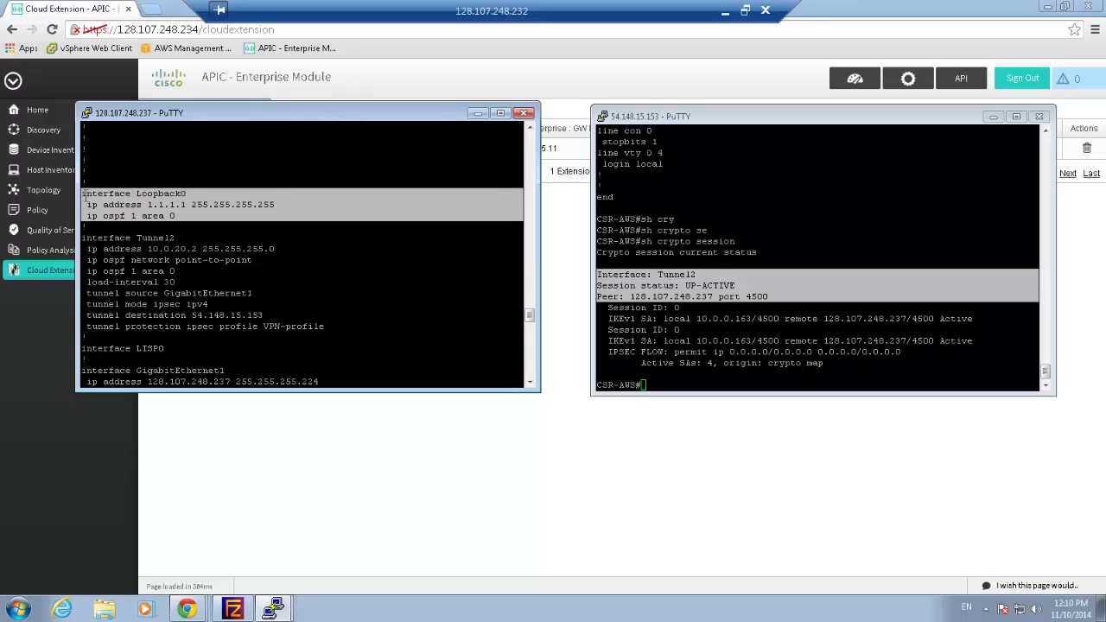
Scroll CSR-AWS's output to its Loopback0 (2.2.2.2) lines and highlight them for comparison
{"action": "left_click", "coordinate": [745, 283]}
{"action": "scroll", "coordinate": [750, 283], "scroll_direction": "up", "scroll_amount": 15}
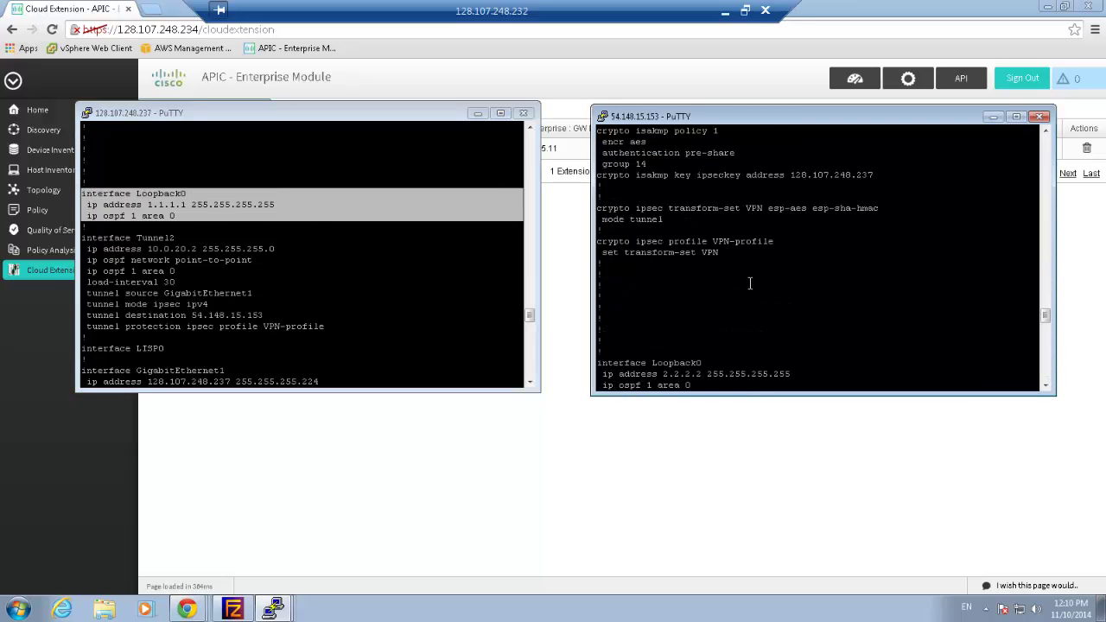
{"action": "scroll", "coordinate": [751, 284], "scroll_direction": "up", "scroll_amount": 15}
{"action": "scroll", "coordinate": [750, 283], "scroll_direction": "down", "scroll_amount": 2}
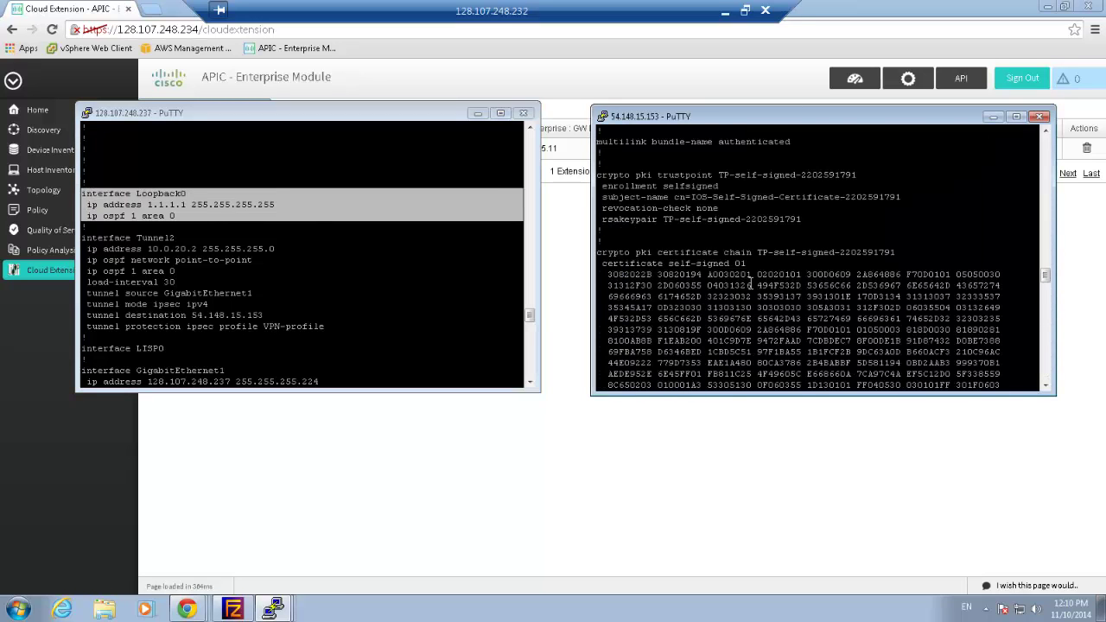
{"action": "scroll", "coordinate": [751, 283], "scroll_direction": "up", "scroll_amount": 12}
{"action": "scroll", "coordinate": [750, 283], "scroll_direction": "down", "scroll_amount": 20}
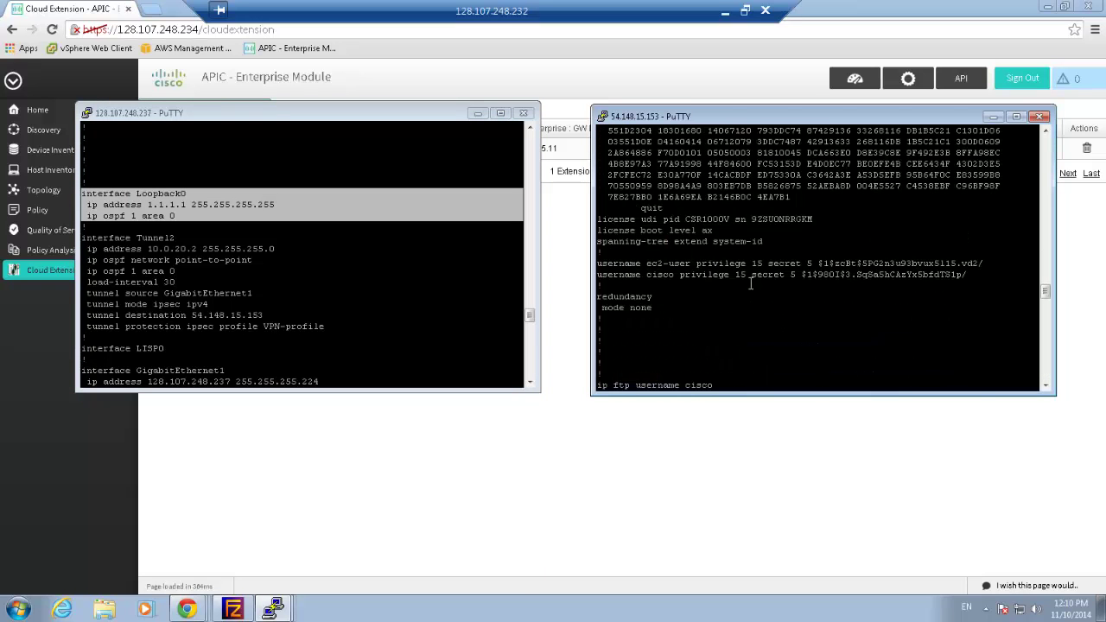
{"action": "scroll", "coordinate": [750, 283], "scroll_direction": "down", "scroll_amount": 8}
{"action": "scroll", "coordinate": [750, 284], "scroll_direction": "down", "scroll_amount": 4}
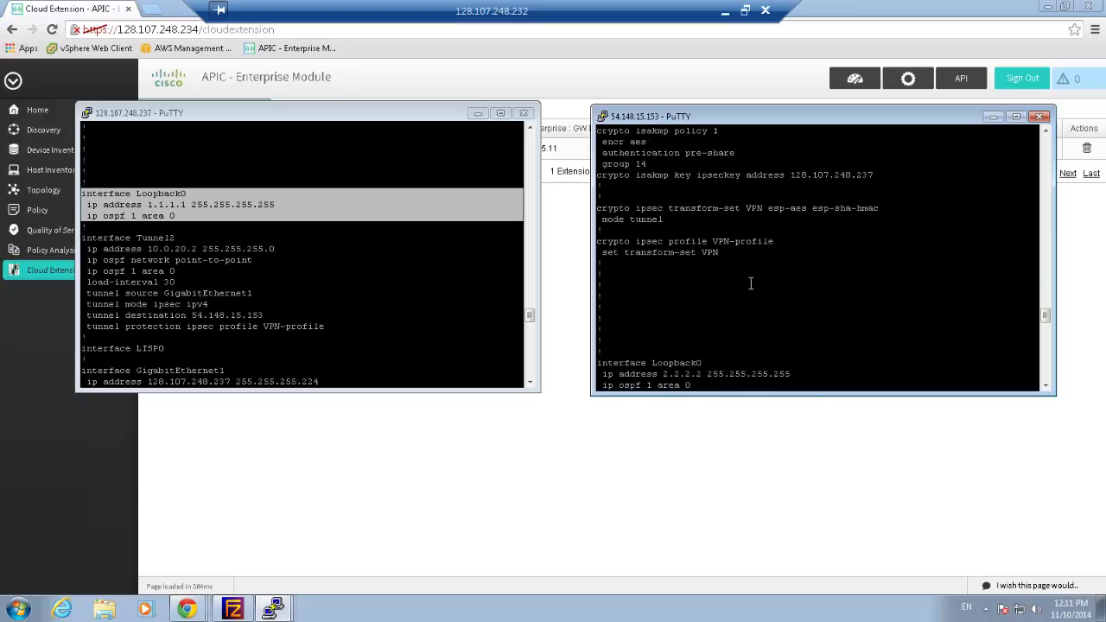
{"action": "scroll", "coordinate": [751, 283], "scroll_direction": "down", "scroll_amount": 4}
{"action": "left_click_drag", "start_coordinate": [698, 252], "coordinate": [598, 207]}
{"action": "left_click", "coordinate": [388, 302]}
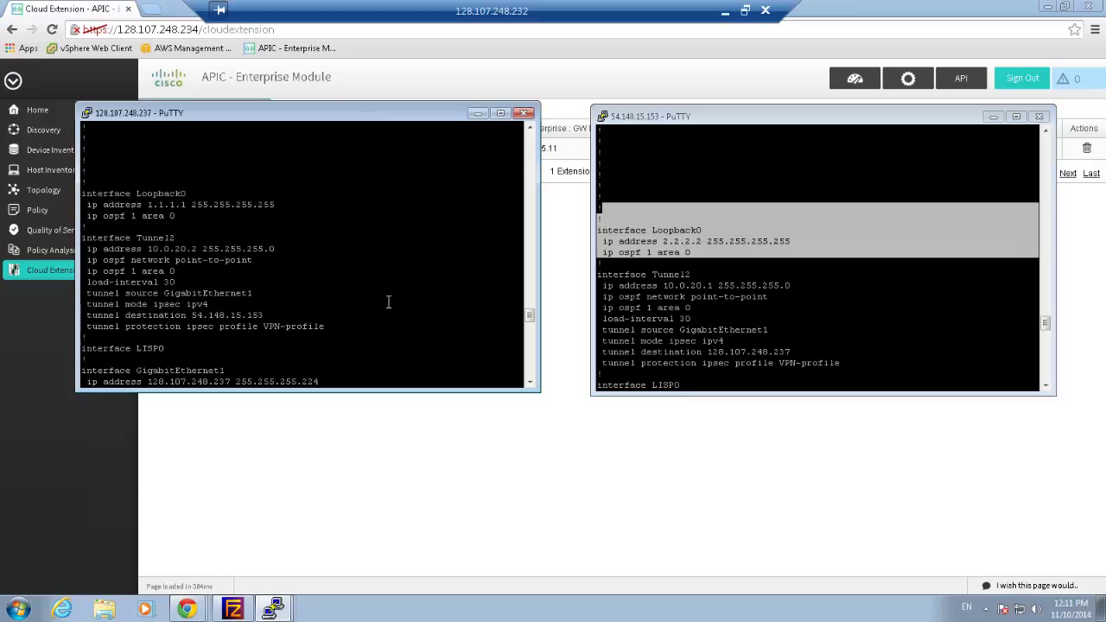
Ping 2.2.2.2 from CSR-Ent with source loopback 0, succeeding 5/5
{"action": "type", "text": "ing"}
{"action": "key", "text": "BackSpace"}
{"action": "key", "text": "BackSpace"}
{"action": "key", "text": "BackSpace"}
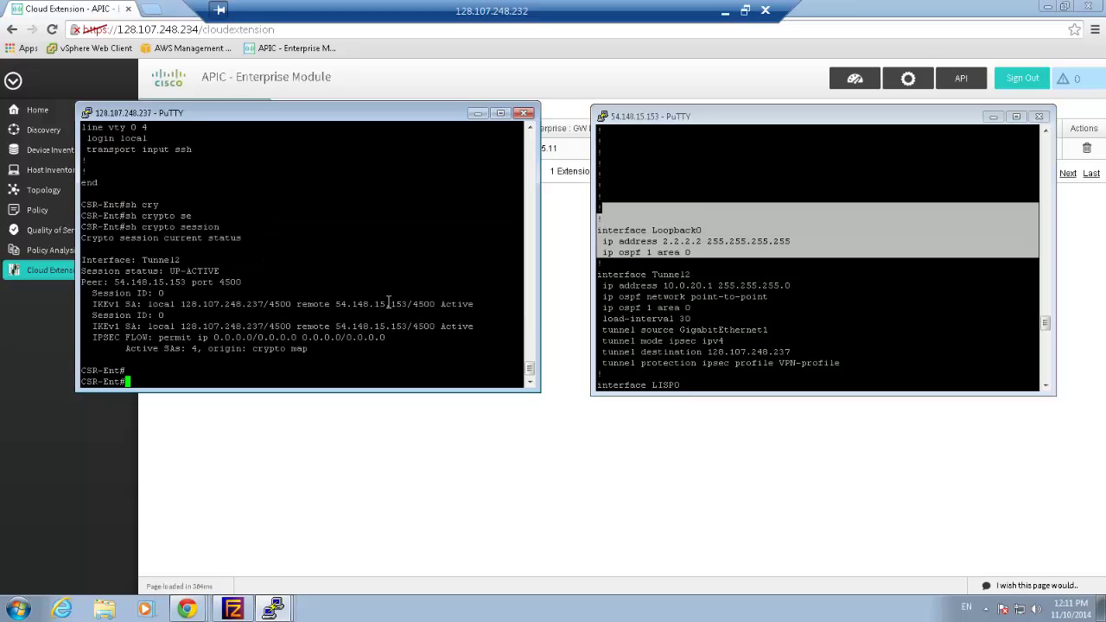
{"action": "type", "text": "ping 2.2.2.2 so"}
{"action": "key", "text": "Tab"}
{"action": "type", "text": "lo0"}
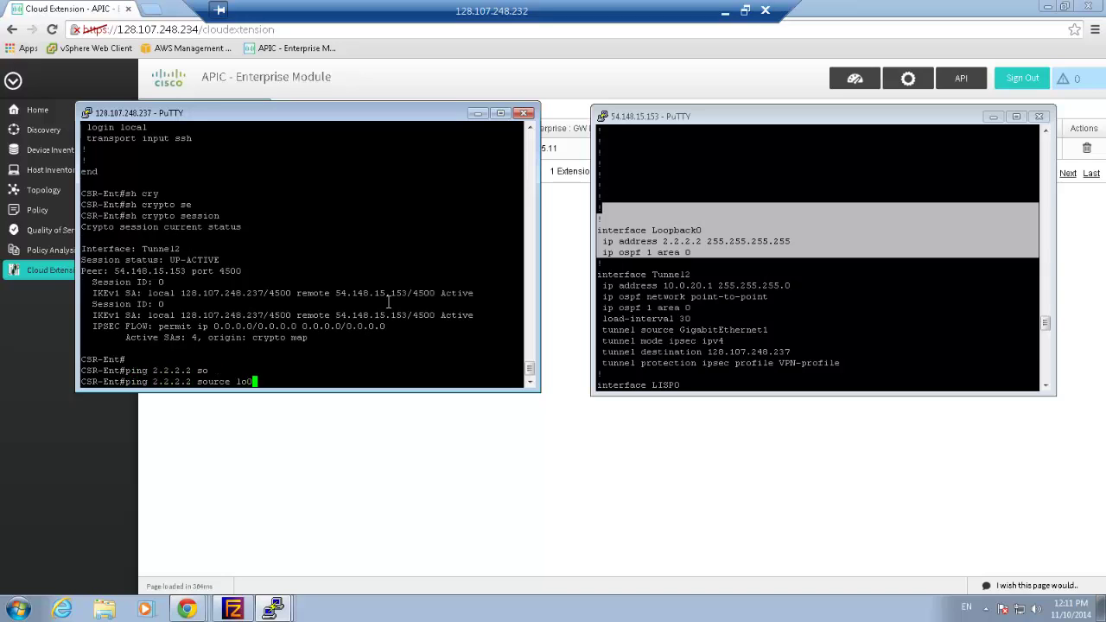
{"action": "key", "text": "Tab"}
{"action": "key", "text": "BackSpace"}
{"action": "type", "text": "ource lo"}
{"action": "key", "text": "Tab"}
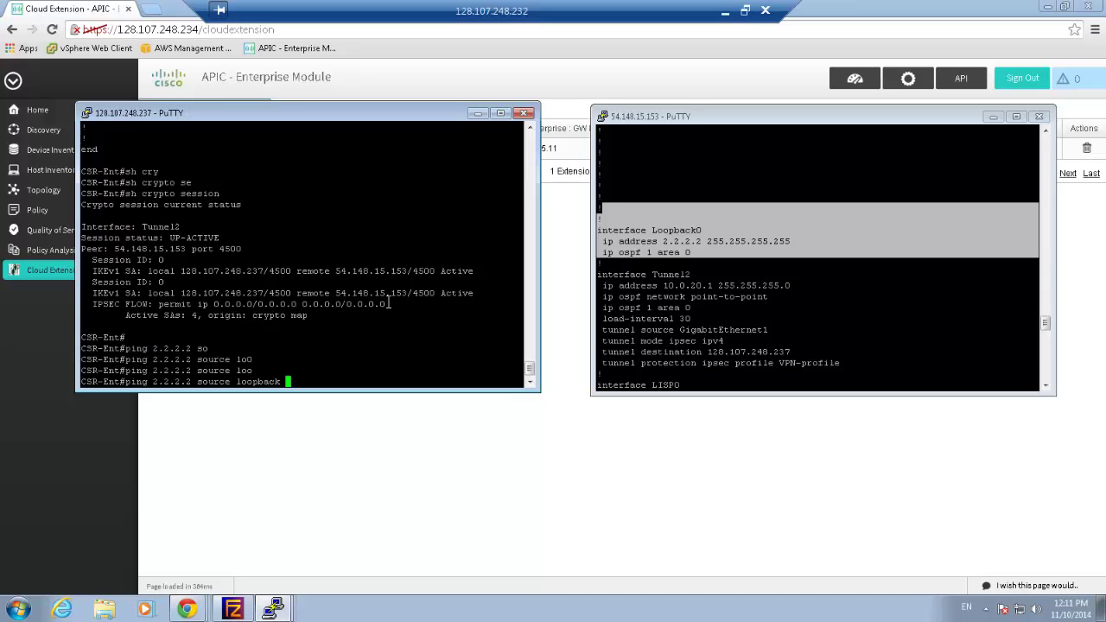
{"action": "type", "text": "0"}
{"action": "key", "text": "Return"}
{"action": "key", "text": "Return"}
{"action": "key", "text": "Return"}
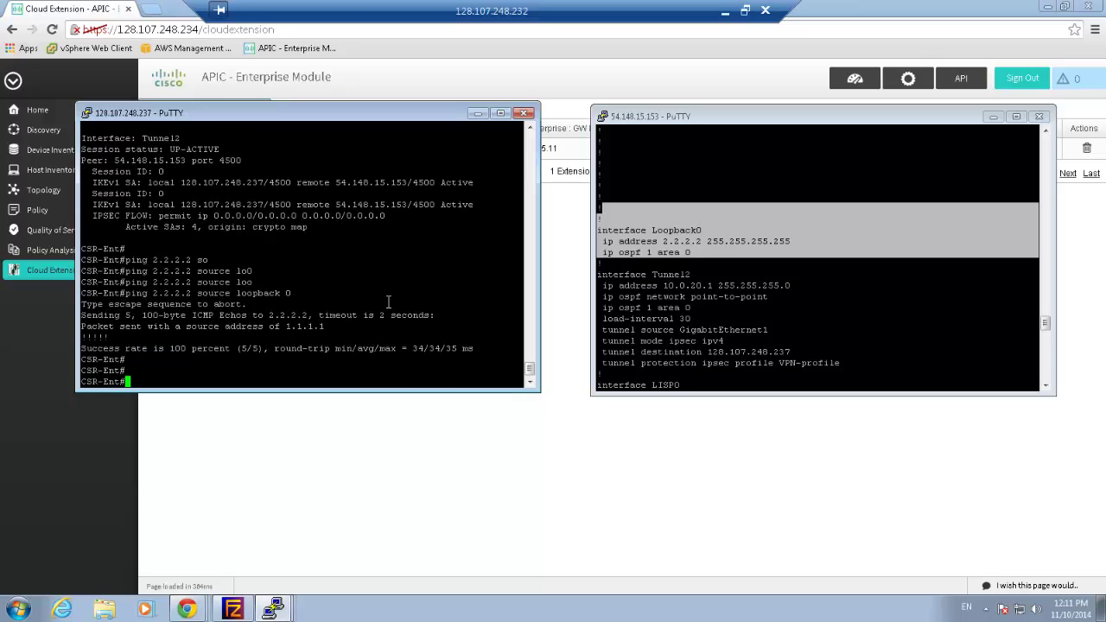
Show LISP site registration and the LISP map-cache on CSR-Ent
{"action": "type", "text": "sh lisp site"}
{"action": "key", "text": "Return"}
{"action": "key", "text": "Return"}
{"action": "key", "text": "Return"}
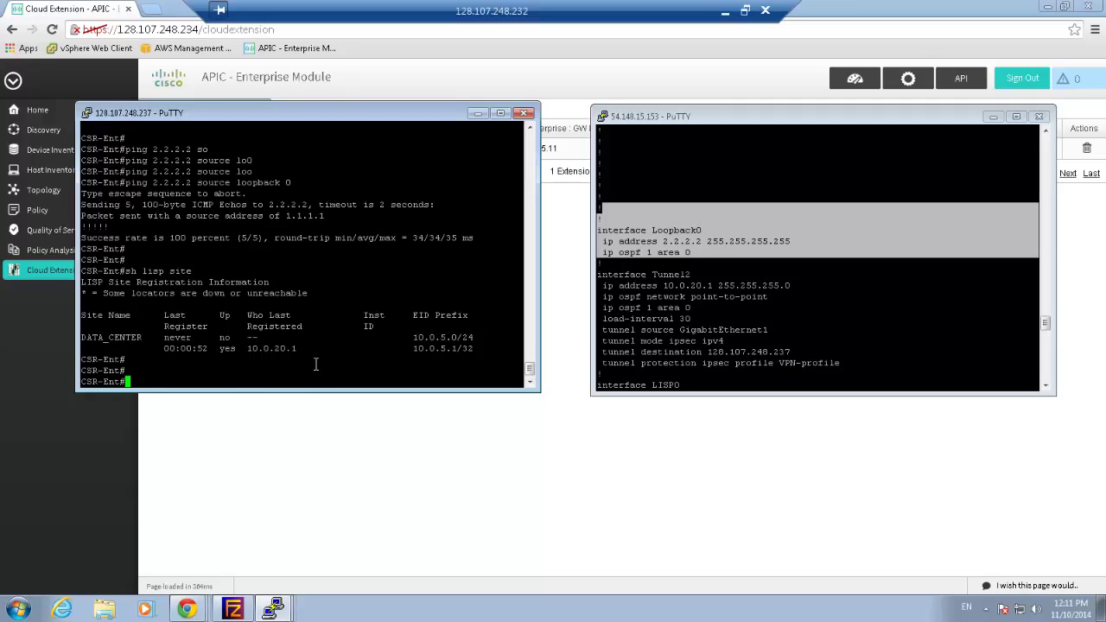
{"action": "type", "text": "sh ip lisp map"}
{"action": "key", "text": "Tab"}
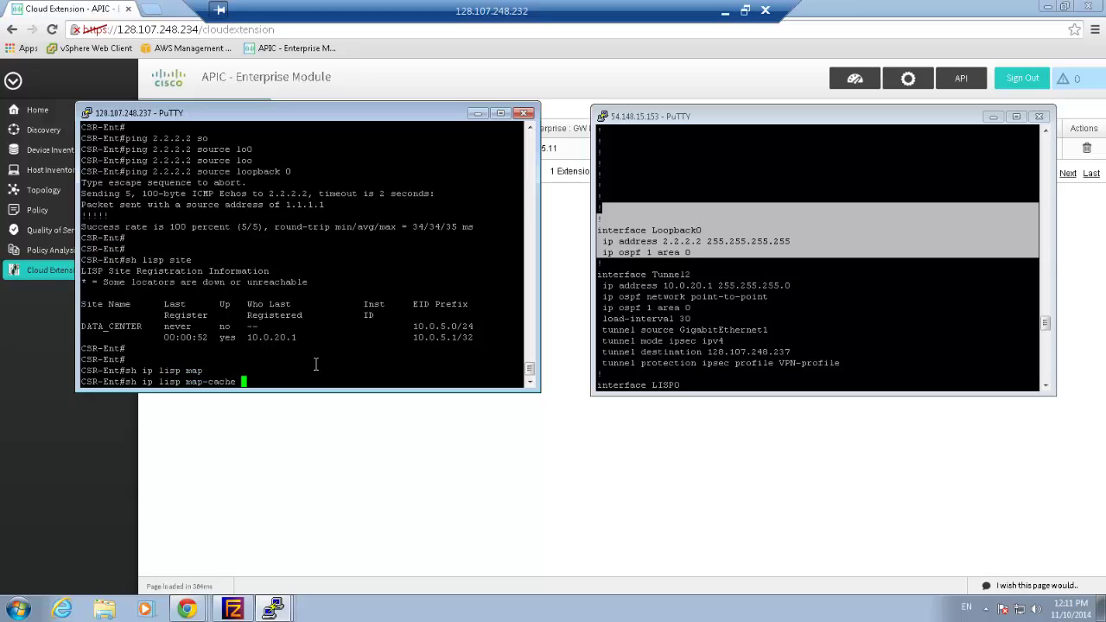
{"action": "key", "text": "Return"}
Show the LISP map-cache on CSR-AWS, listing its 2 entries
{"action": "key", "text": "Return"}
{"action": "key", "text": "Return"}
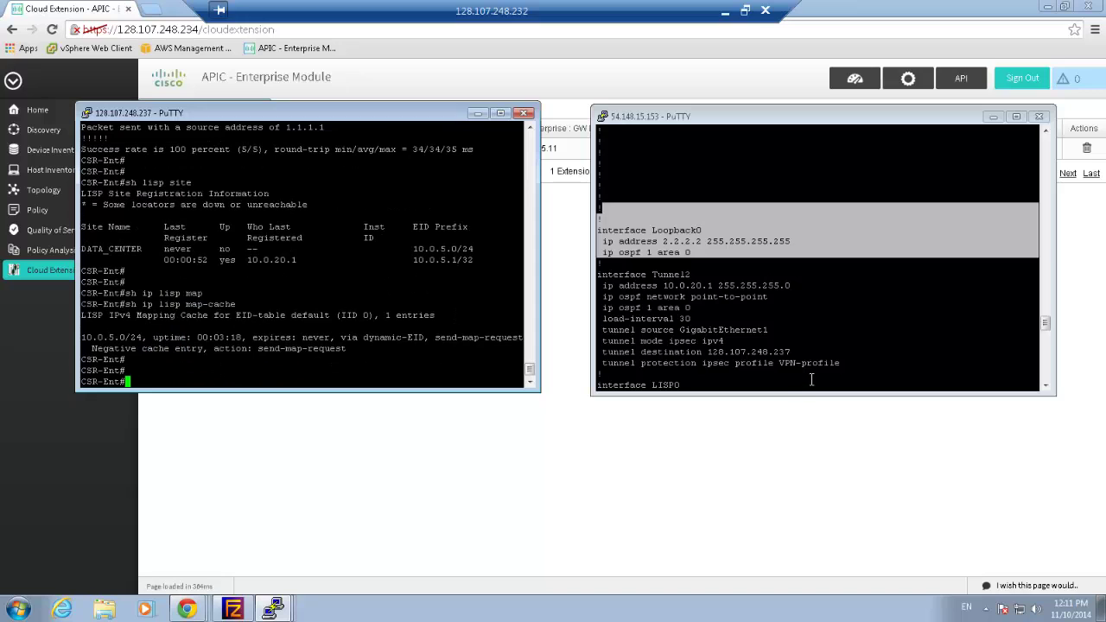
{"action": "left_click", "coordinate": [811, 380]}
{"action": "key", "text": "Return"}
{"action": "key", "text": "Return"}
{"action": "type", "text": "s"}
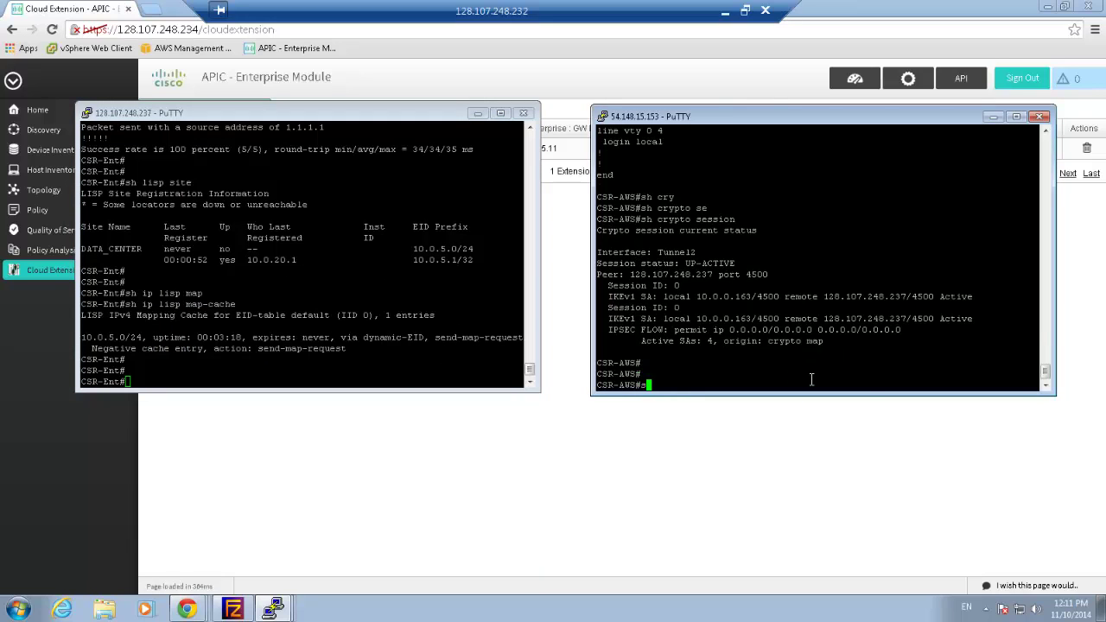
{"action": "type", "text": "h ip lisp ma"}
{"action": "key", "text": "Tab"}
{"action": "key", "text": "Return"}
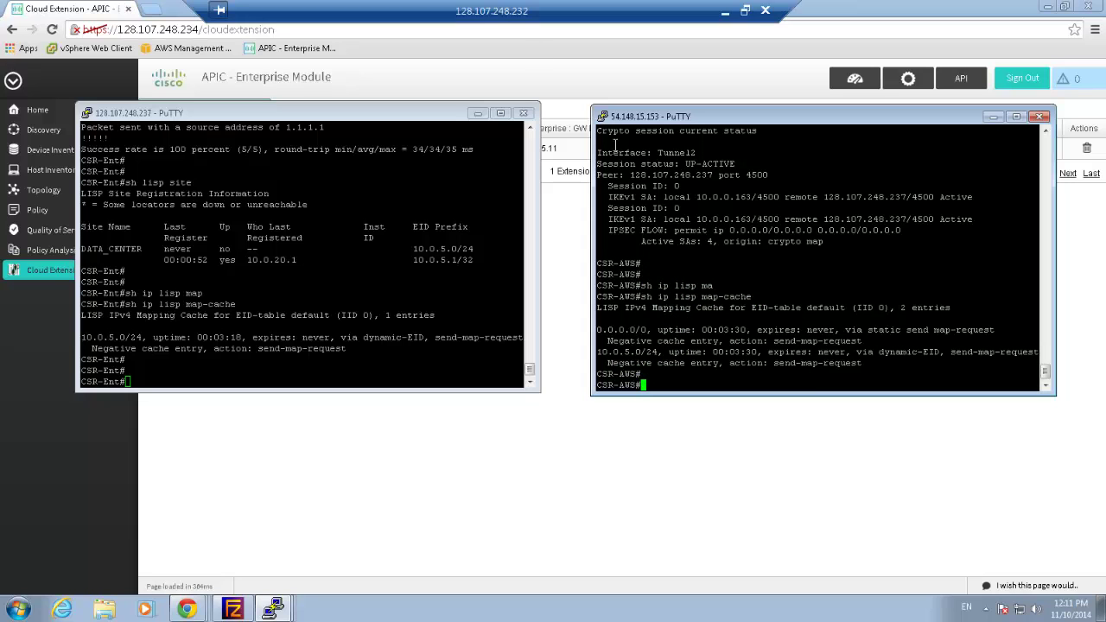
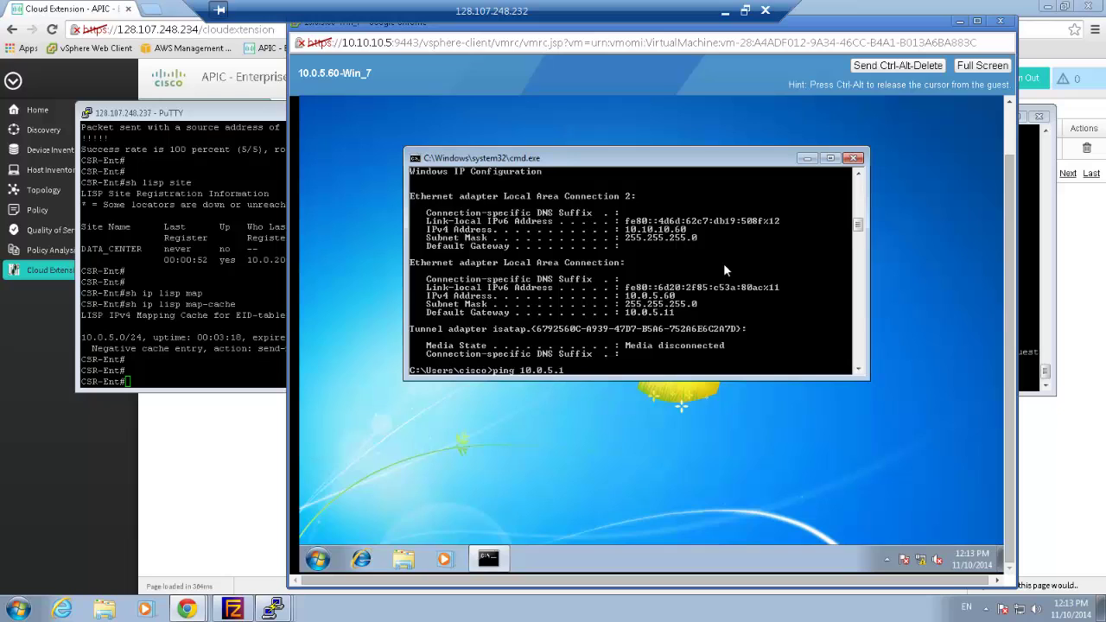
Finish the 'ping 10.0.5.11' command in the Win_7 cmd window and run it
{"action": "type", "text": "1"}
{"action": "key", "text": "Return"}
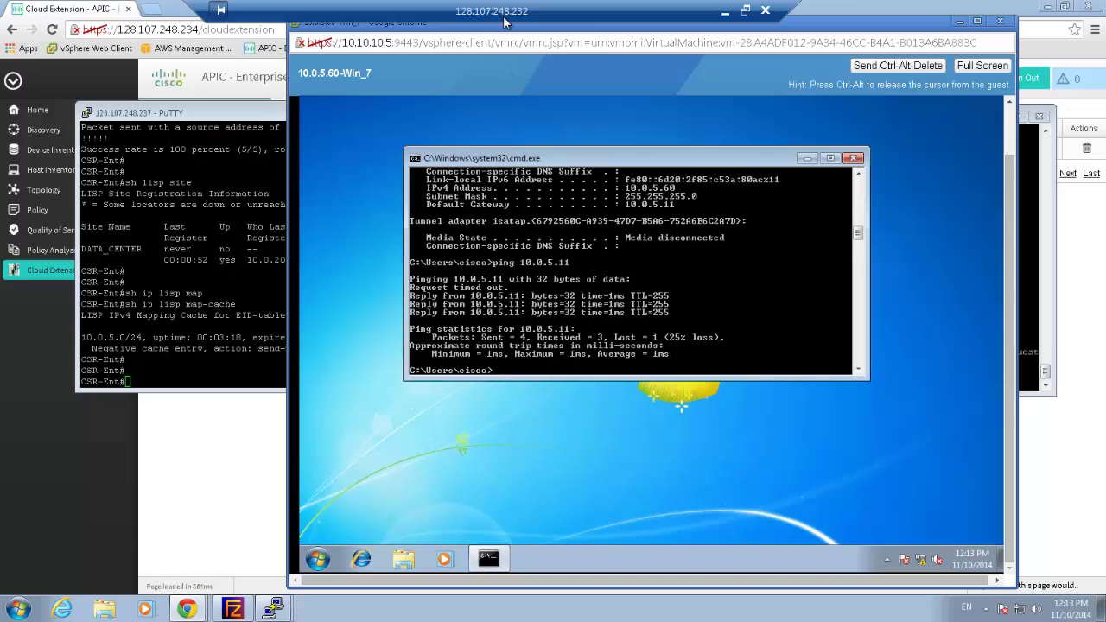
Rerun 'sh lisp site' on CSR-Ent and highlight the new 10.0.5.60/32 registration from 1.1.1.1
{"action": "left_click", "coordinate": [229, 313]}
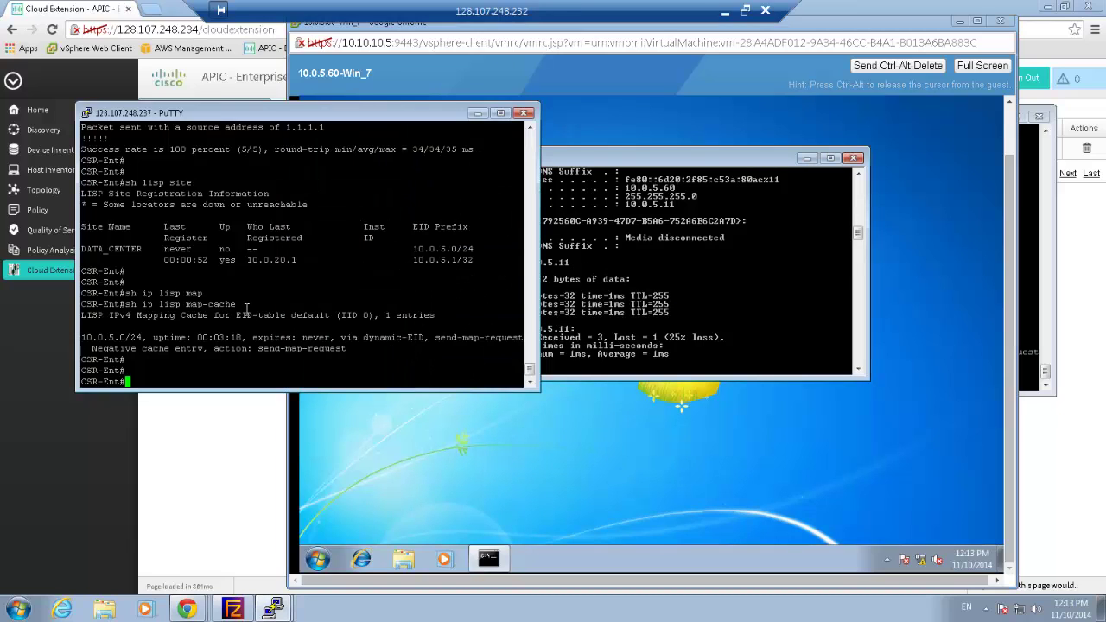
{"action": "key", "text": "Up"}
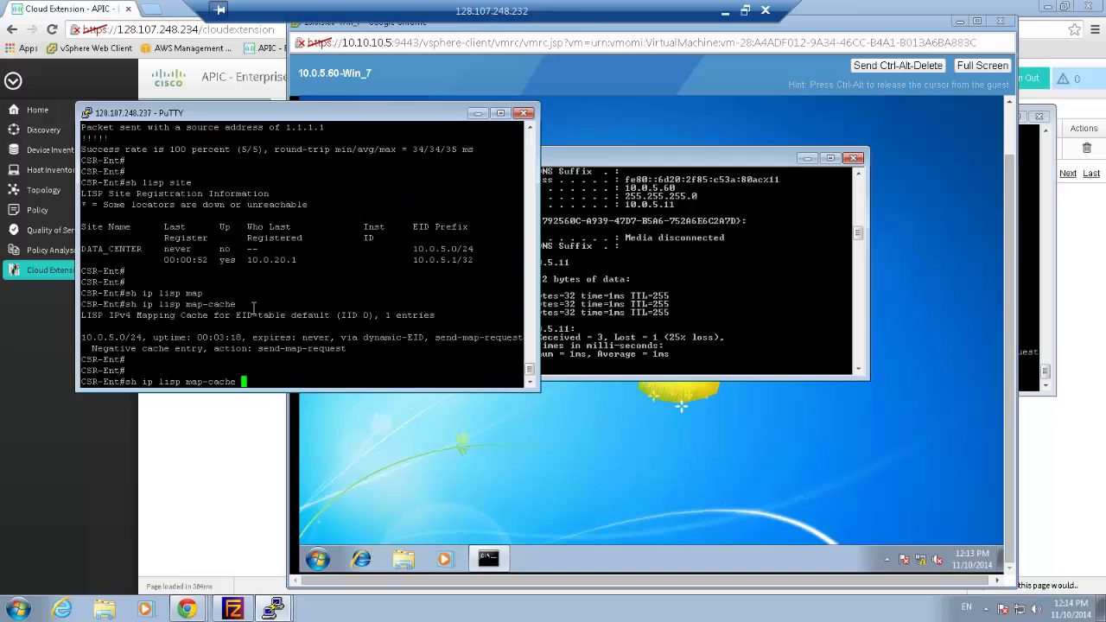
{"action": "key", "text": "Up"}
{"action": "key", "text": "Up"}
{"action": "key", "text": "Return"}
{"action": "key", "text": "Return"}
{"action": "key", "text": "Return"}
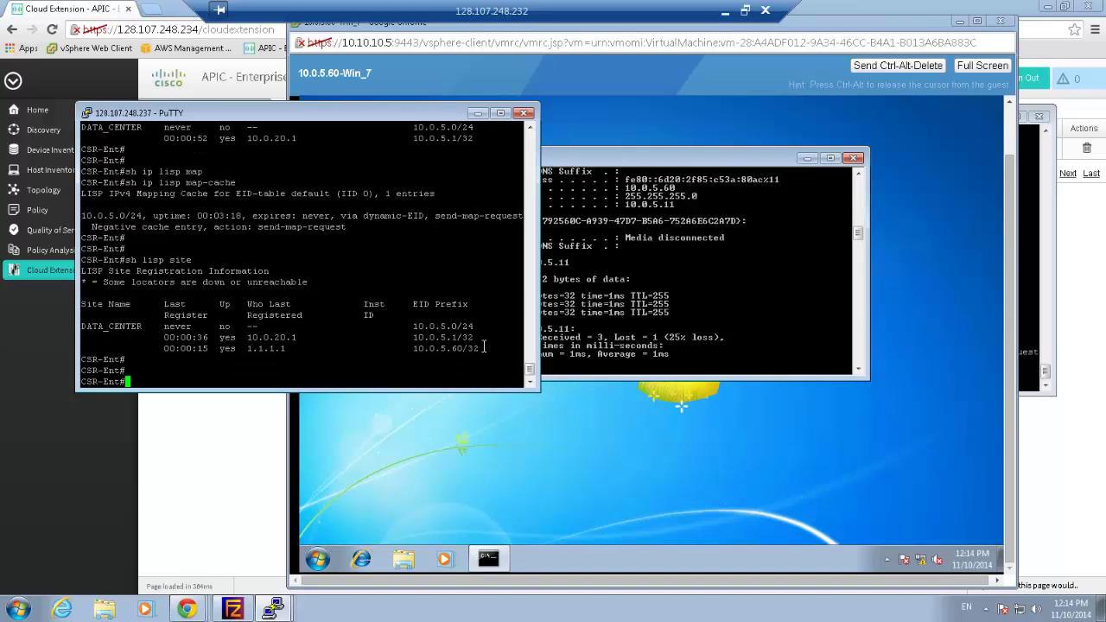
{"action": "left_click_drag", "start_coordinate": [321, 345], "coordinate": [88, 349]}
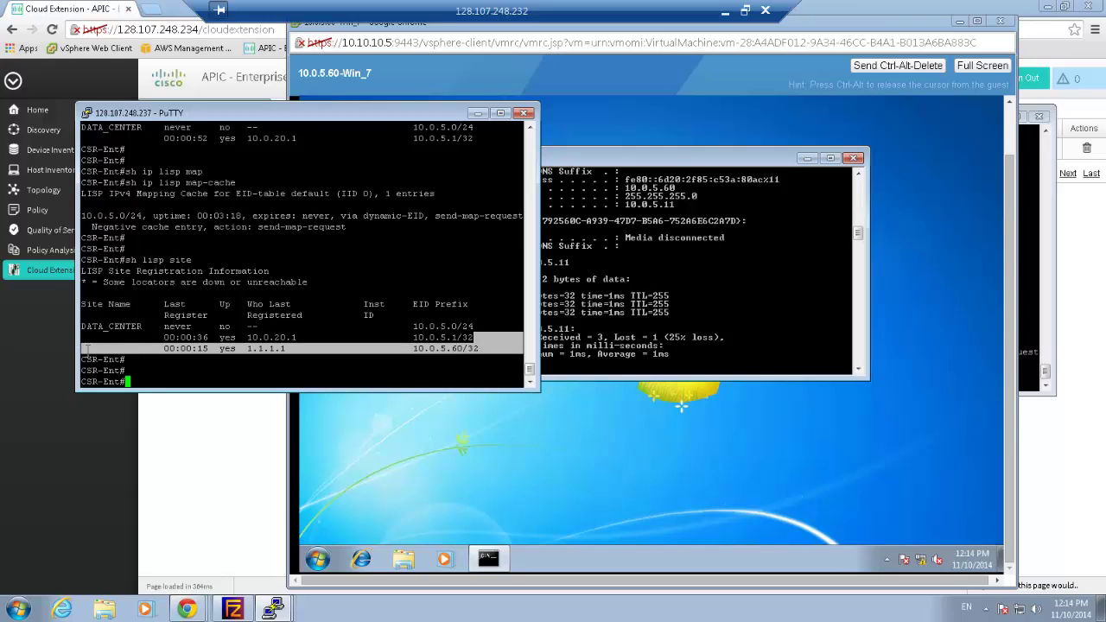
{"action": "triple_click", "coordinate": [455, 349]}
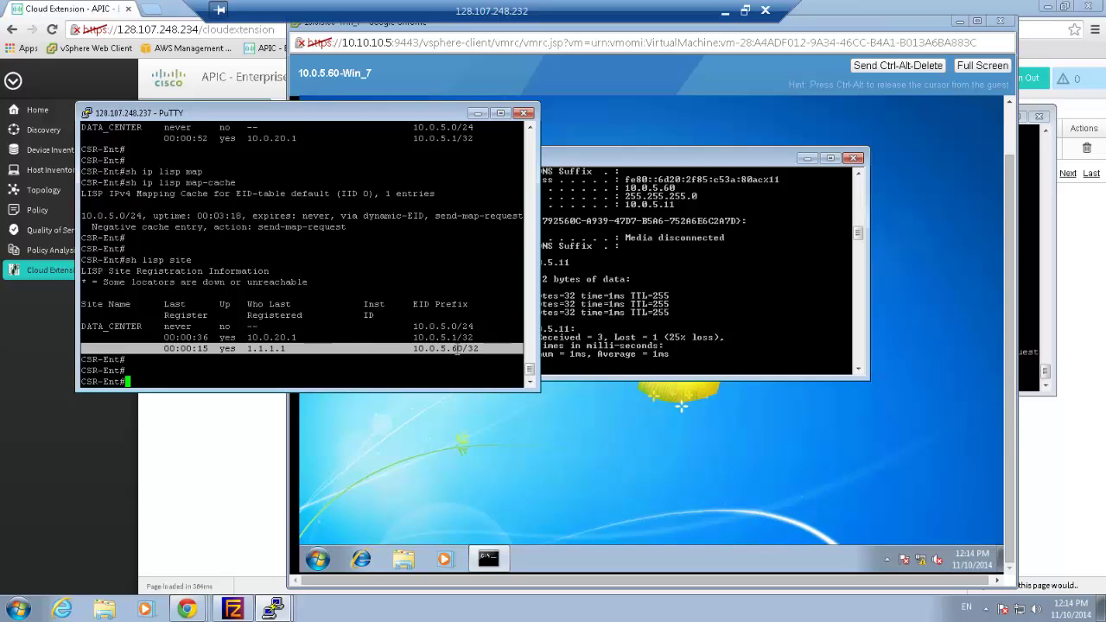
In the 54.69.50.161 remote session, run ipconfig and highlight the host's IPv4 address 10.0.5.16
{"action": "double_click", "coordinate": [595, 21]}
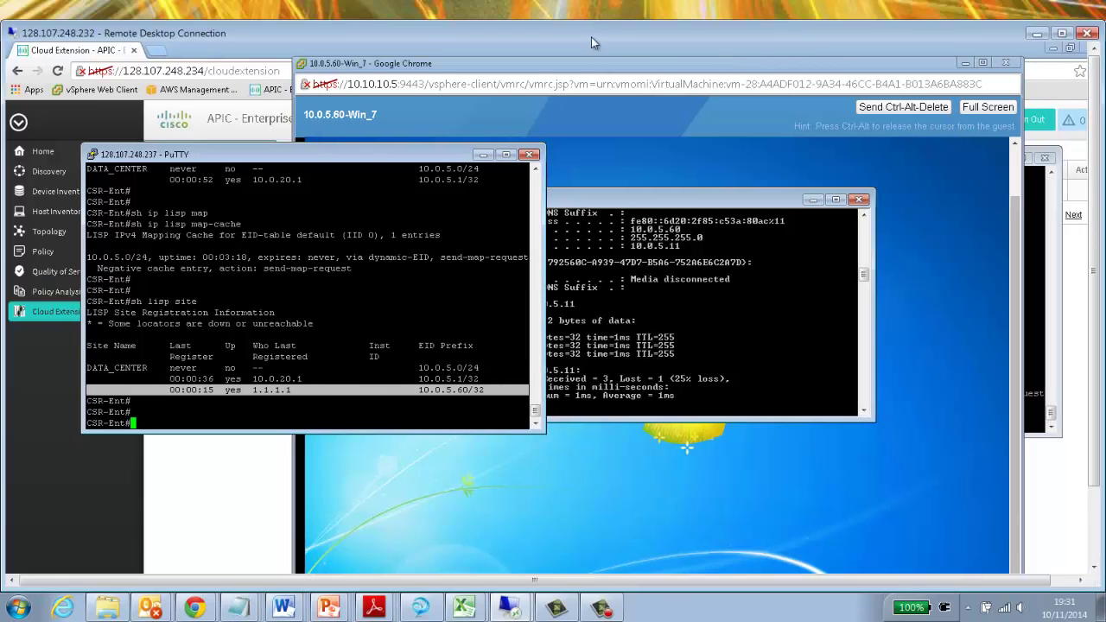
{"action": "left_click", "coordinate": [508, 609]}
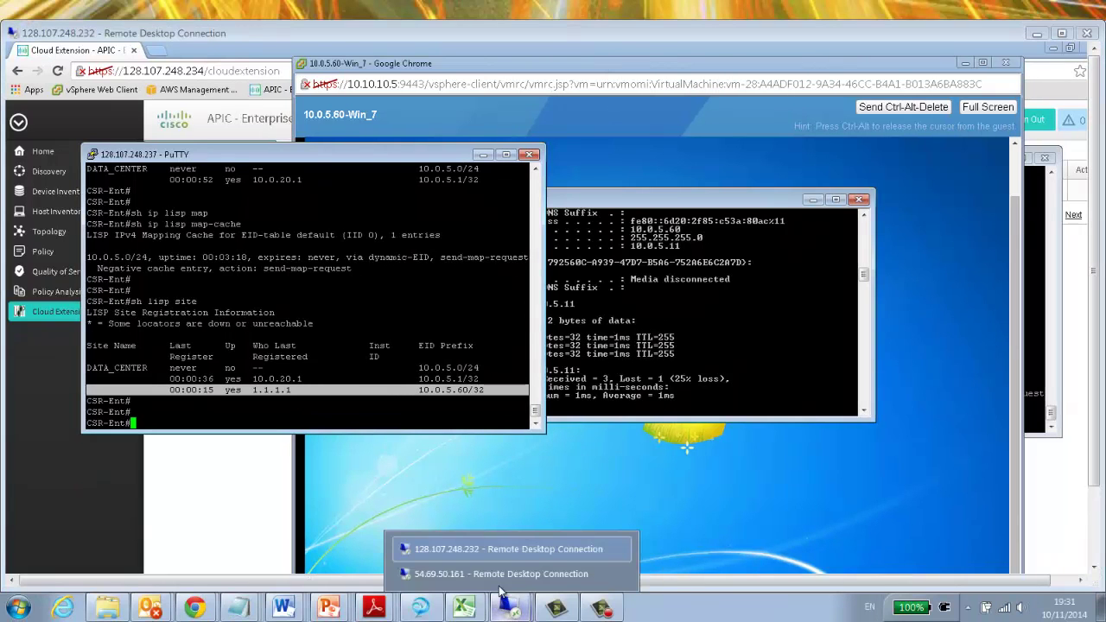
{"action": "left_click", "coordinate": [497, 574]}
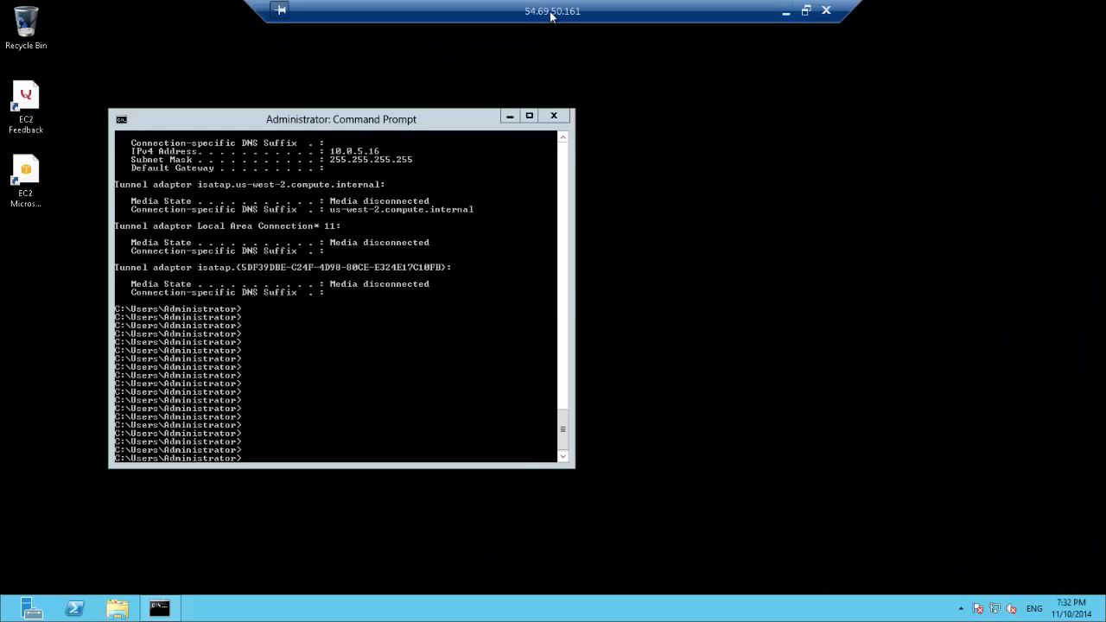
{"action": "left_click", "coordinate": [371, 369]}
{"action": "key", "text": "Return"}
{"action": "key", "text": "Return"}
{"action": "key", "text": "Return"}
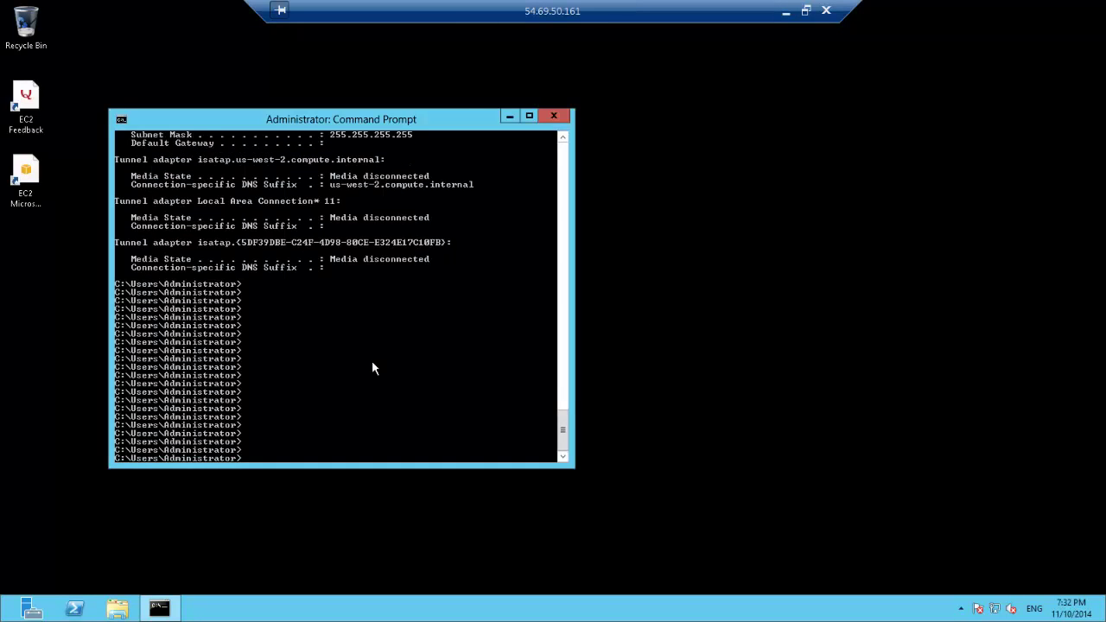
{"action": "type", "text": "ipconfig"}
{"action": "key", "text": "Return"}
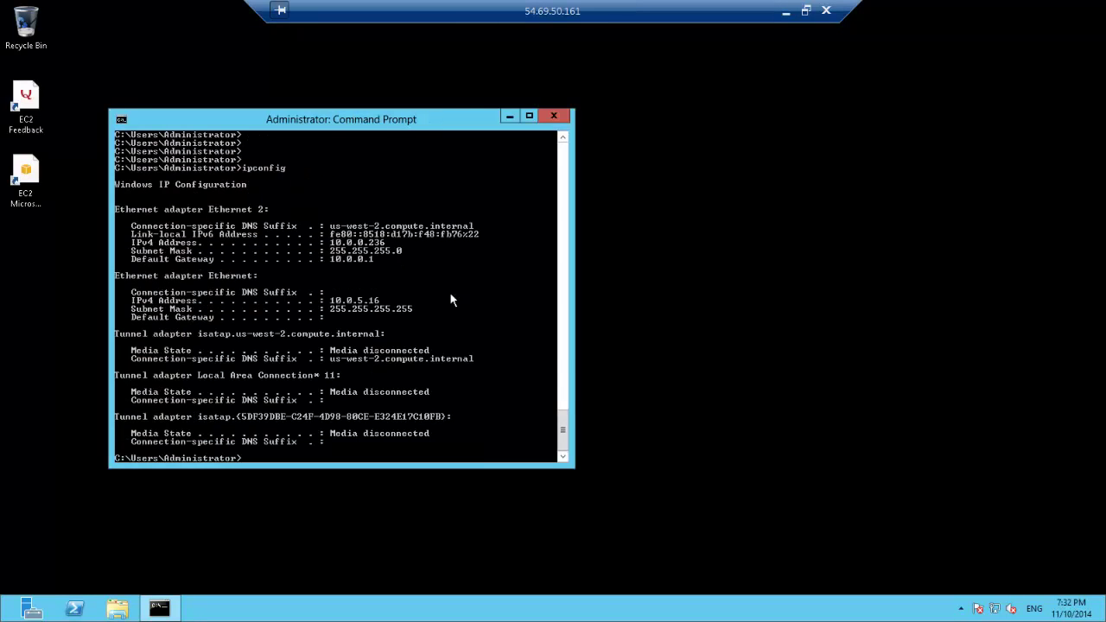
{"action": "right_click", "coordinate": [458, 290]}
{"action": "left_click", "coordinate": [466, 296]}
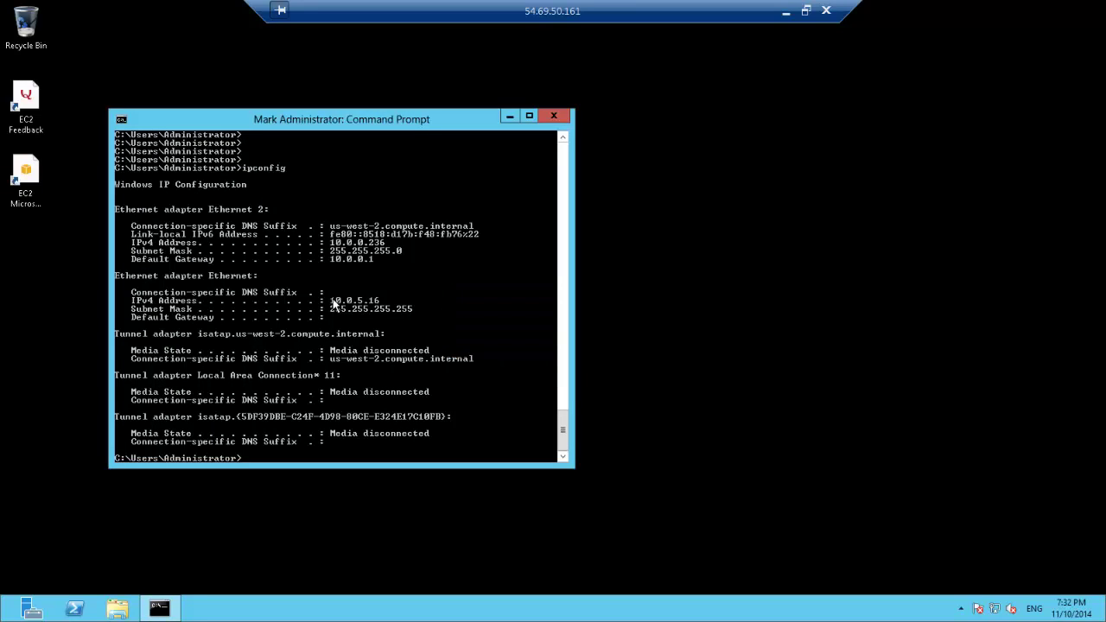
{"action": "left_click_drag", "start_coordinate": [332, 302], "coordinate": [394, 302]}
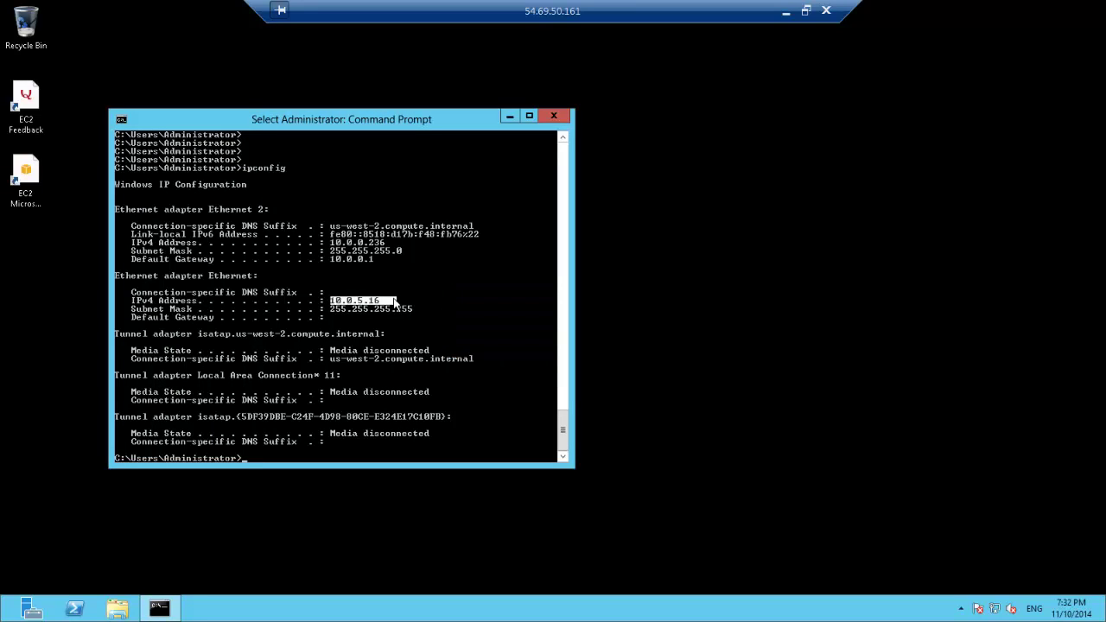
{"action": "left_click", "coordinate": [454, 294]}
Ping 10.0.5.11 from the cloud host, receiving 3 of 4 replies
{"action": "type", "text": "ping 10."}
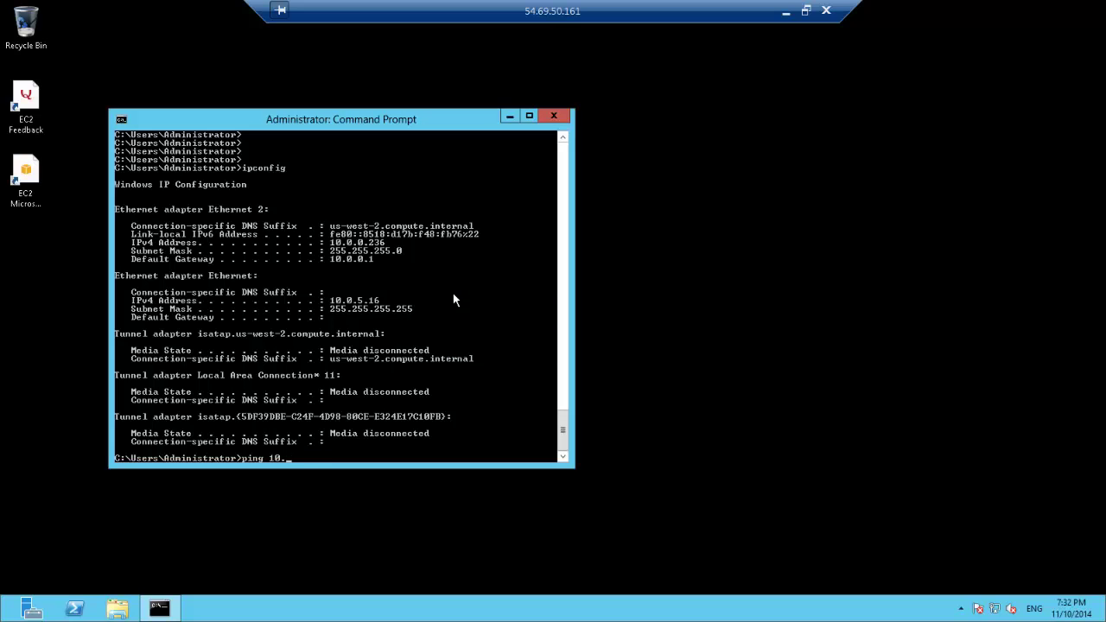
{"action": "type", "text": "0.5.11"}
{"action": "key", "text": "Return"}
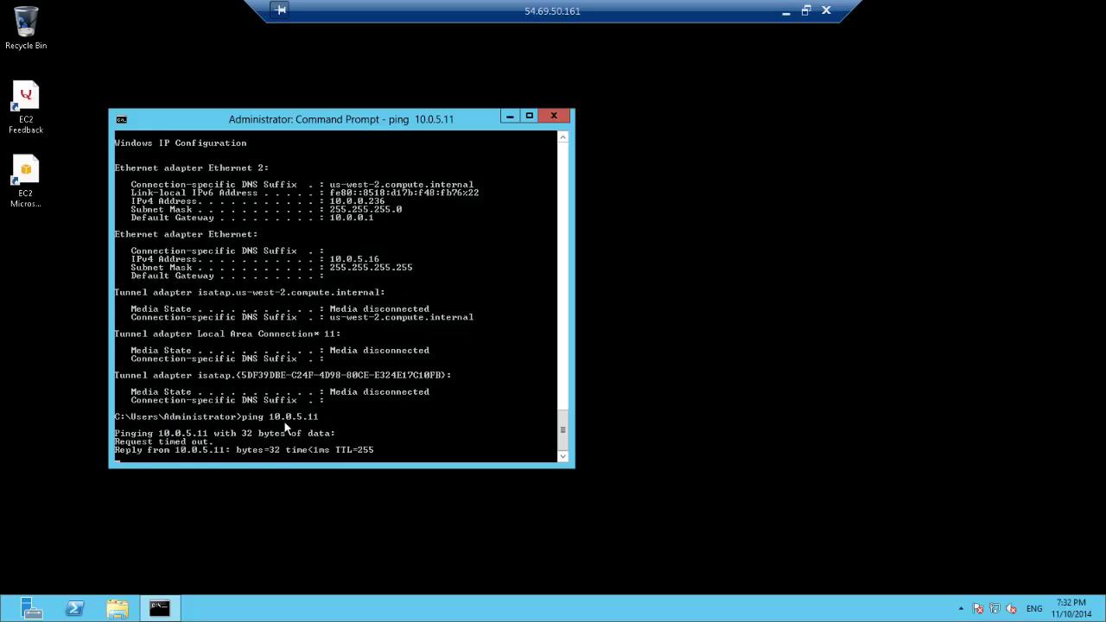
{"action": "left_click", "coordinate": [805, 10]}
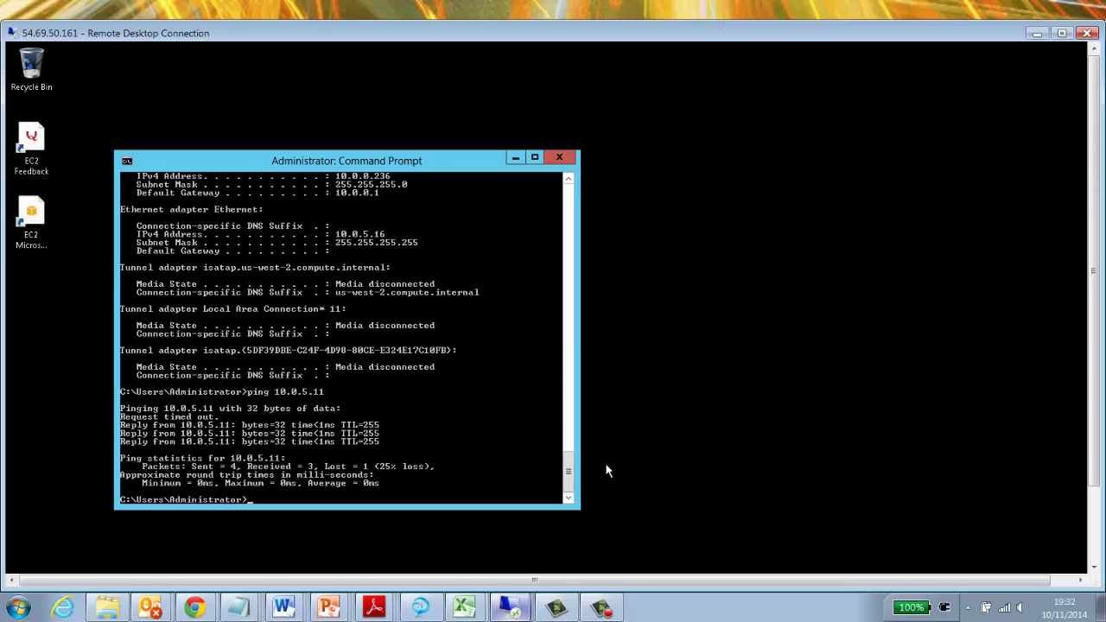
In the 128.107.248.232 session, rerun 'sh lisp site' and highlight the 10.0.5.16/32 and 10.0.5.60/32 rows
{"action": "mouse_move", "coordinate": [510, 609]}
{"action": "left_click", "coordinate": [509, 549]}
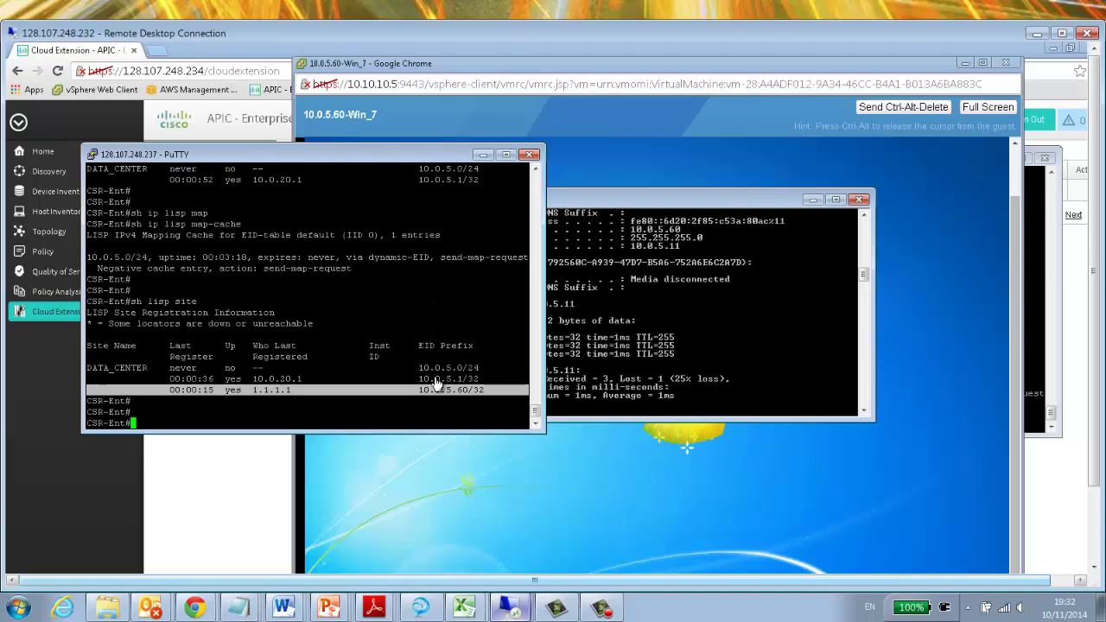
{"action": "type", "text": "sh lisp site"}
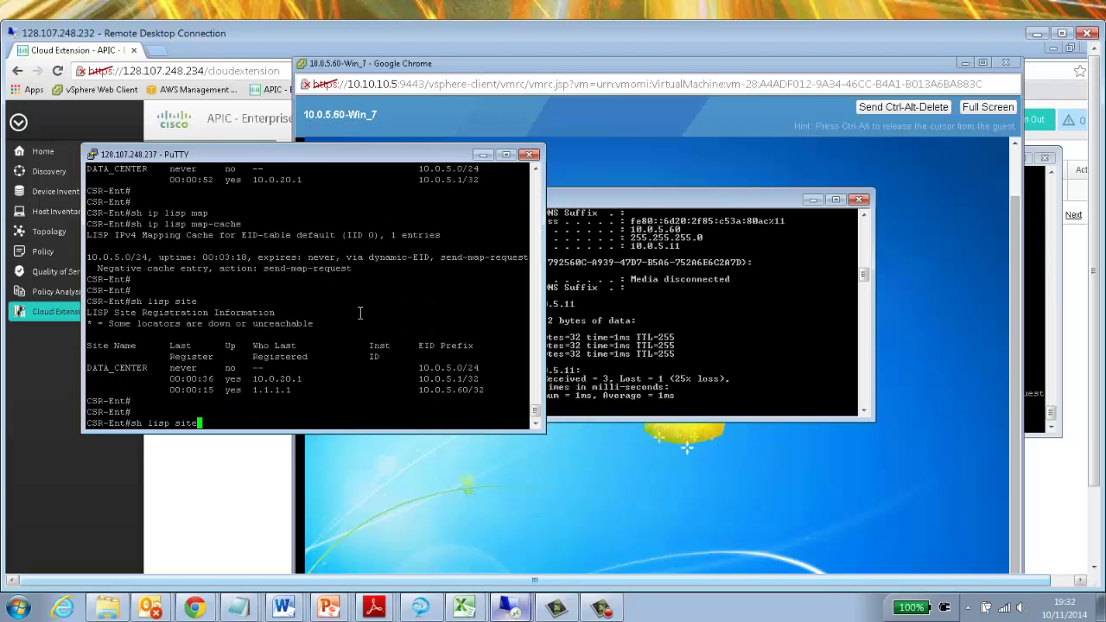
{"action": "key", "text": "Return"}
{"action": "key", "text": "Return"}
{"action": "key", "text": "Return"}
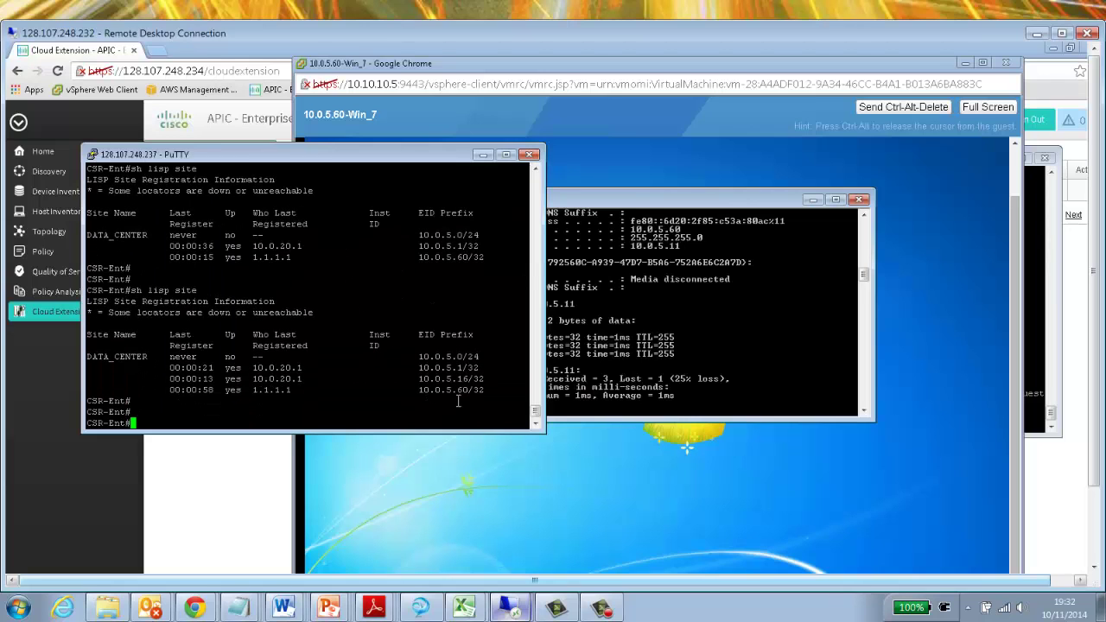
{"action": "double_click", "coordinate": [399, 379]}
{"action": "left_click_drag", "start_coordinate": [479, 368], "coordinate": [77, 380]}
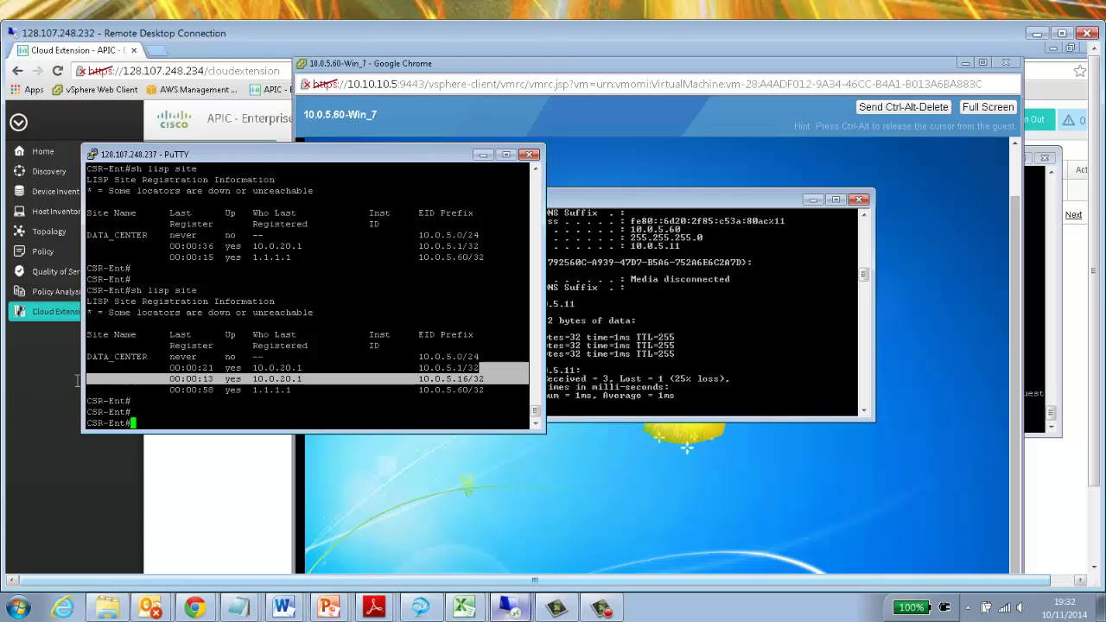
{"action": "triple_click", "coordinate": [458, 390]}
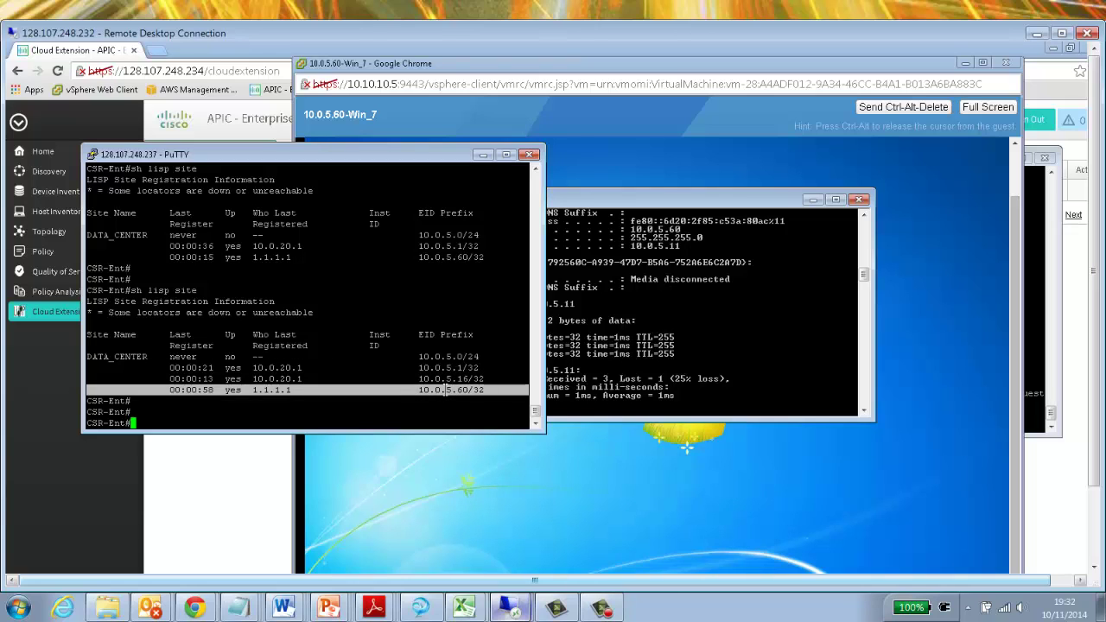
{"action": "triple_click", "coordinate": [454, 378]}
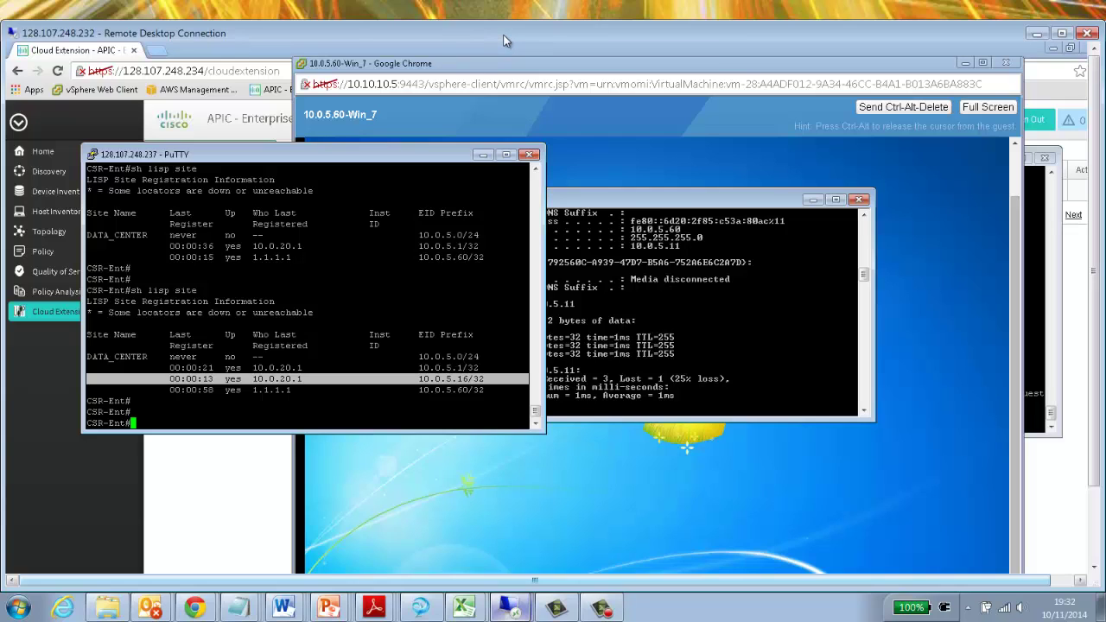
{"action": "left_click", "coordinate": [655, 149]}
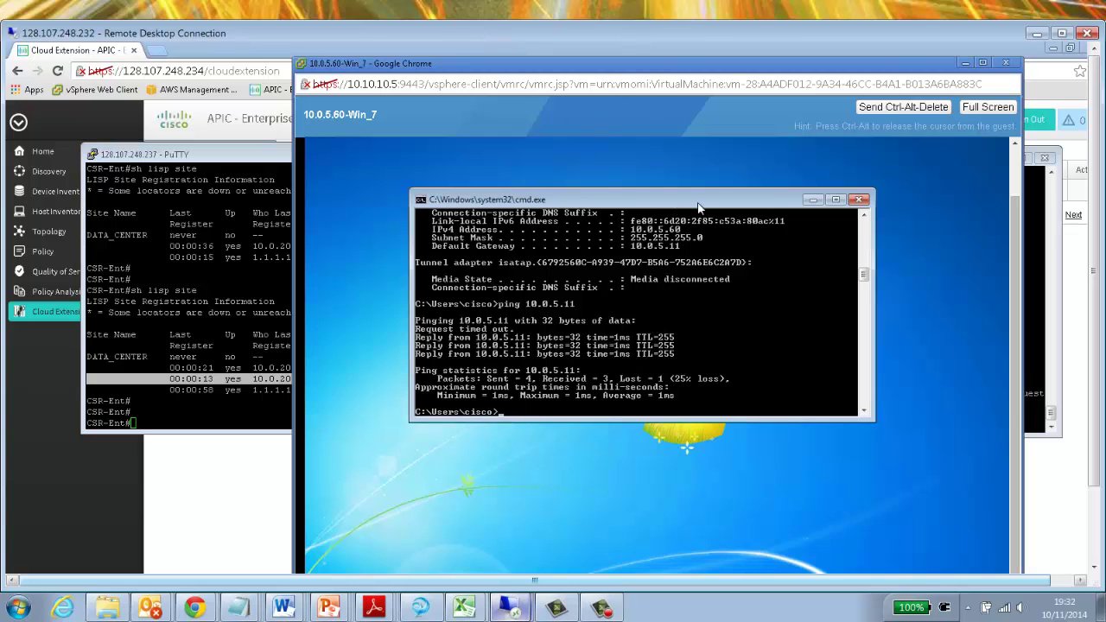
Run 'sh ip lisp map-cache' on CSR-Ent, showing a single 10.0.5.0/24 dynamic-EID entry
{"action": "double_click", "coordinate": [756, 31]}
{"action": "left_click", "coordinate": [316, 293]}
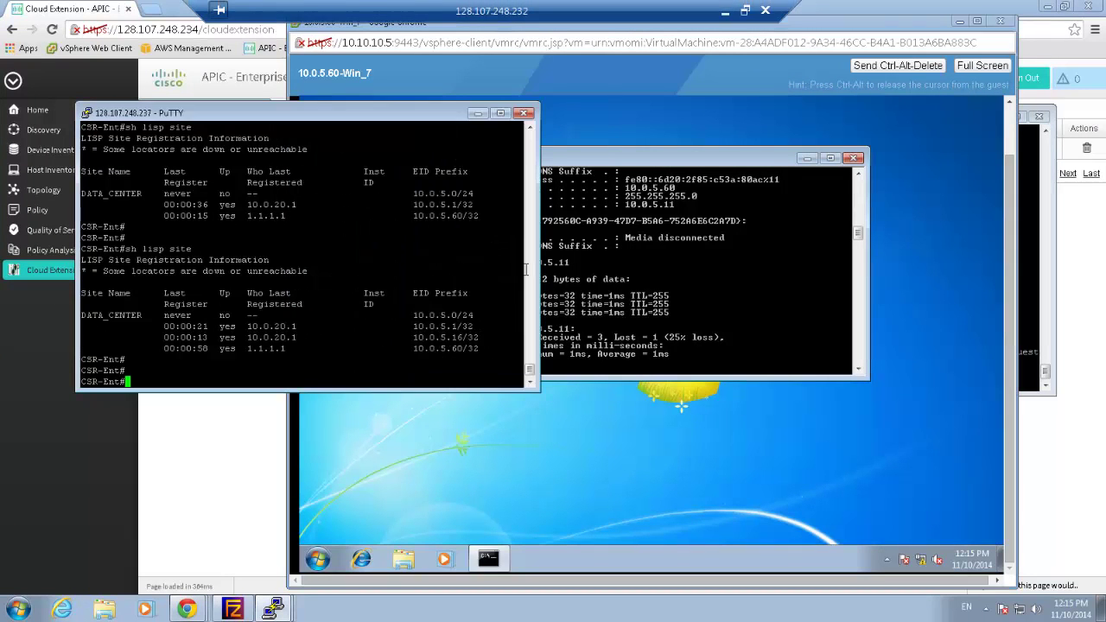
{"action": "left_click", "coordinate": [1022, 265]}
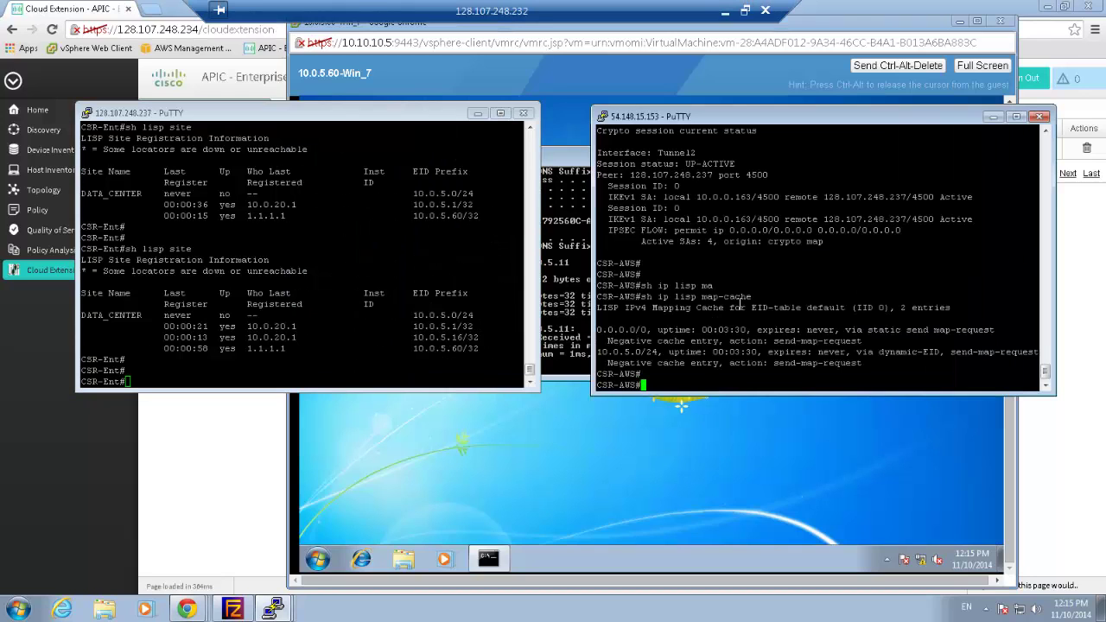
{"action": "left_click", "coordinate": [1048, 6]}
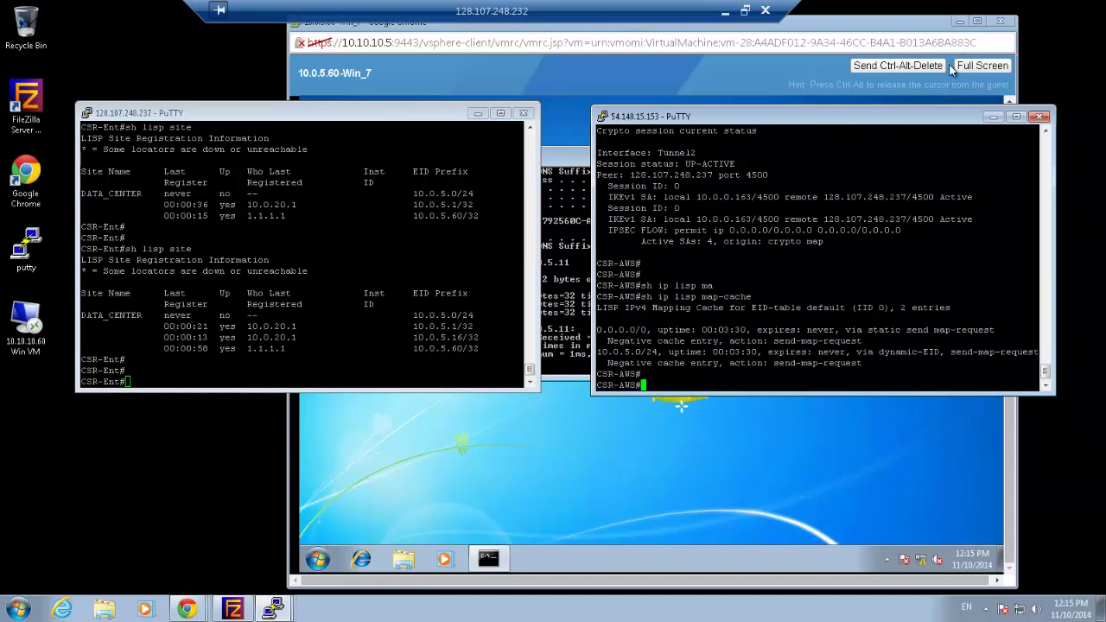
{"action": "left_click", "coordinate": [382, 332]}
{"action": "type", "text": "sh ip"}
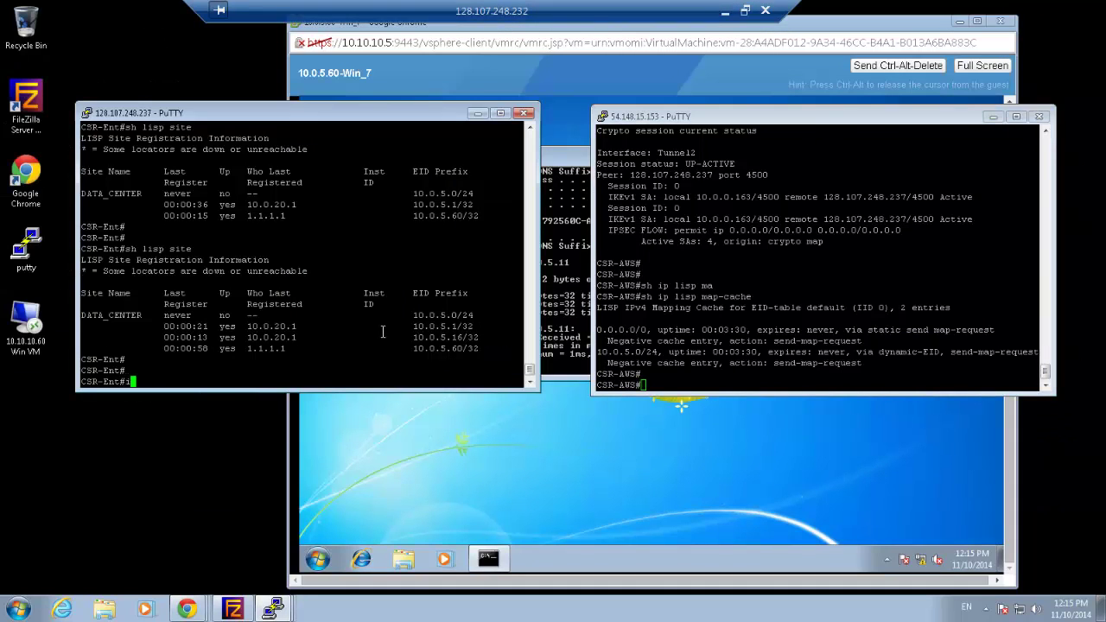
{"action": "type", "text": " lisp ma"}
{"action": "key", "text": "Tab"}
{"action": "key", "text": "Return"}
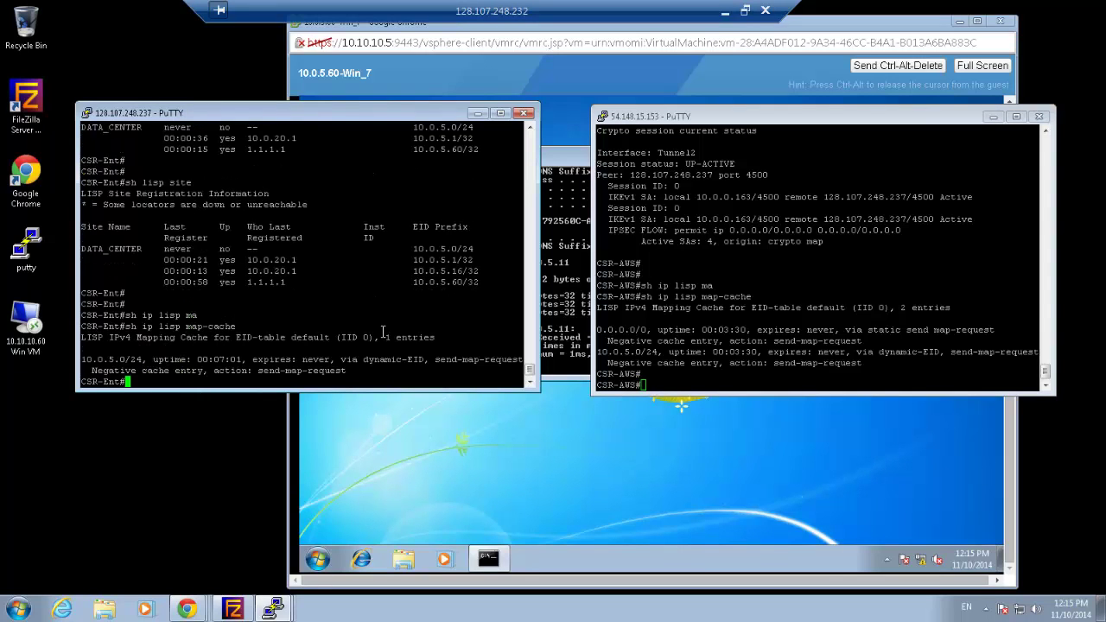
{"action": "key", "text": "Return"}
Run 'sh ip lisp map-cache' on CSR-AWS, which still lists two entries
{"action": "left_click", "coordinate": [794, 345]}
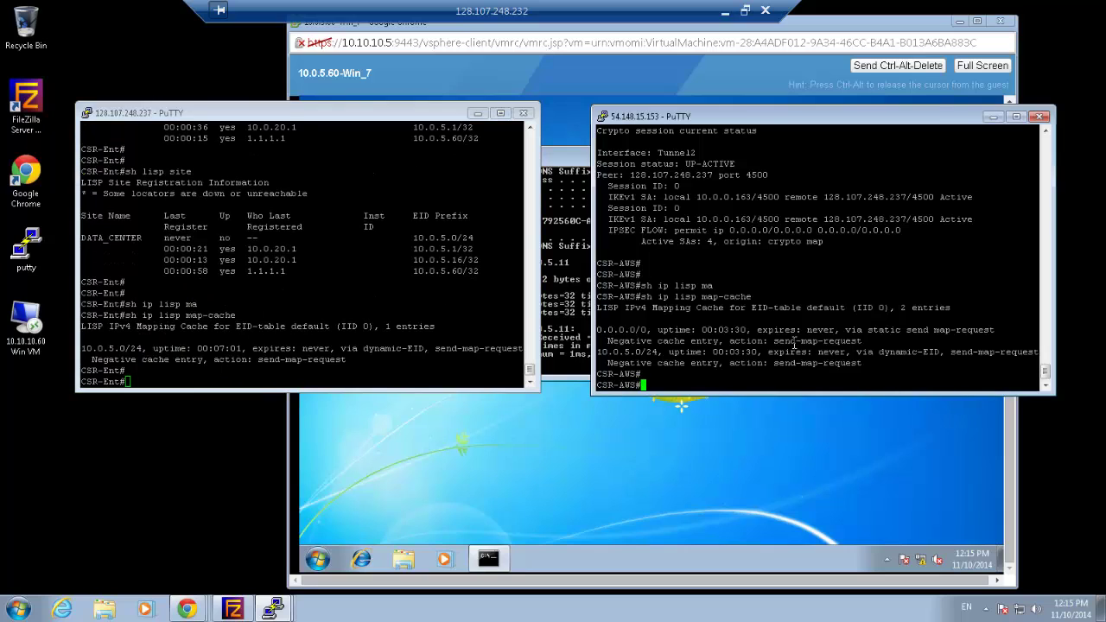
{"action": "type", "text": "sh ip lisp ma"}
{"action": "key", "text": "Tab"}
{"action": "key", "text": "Return"}
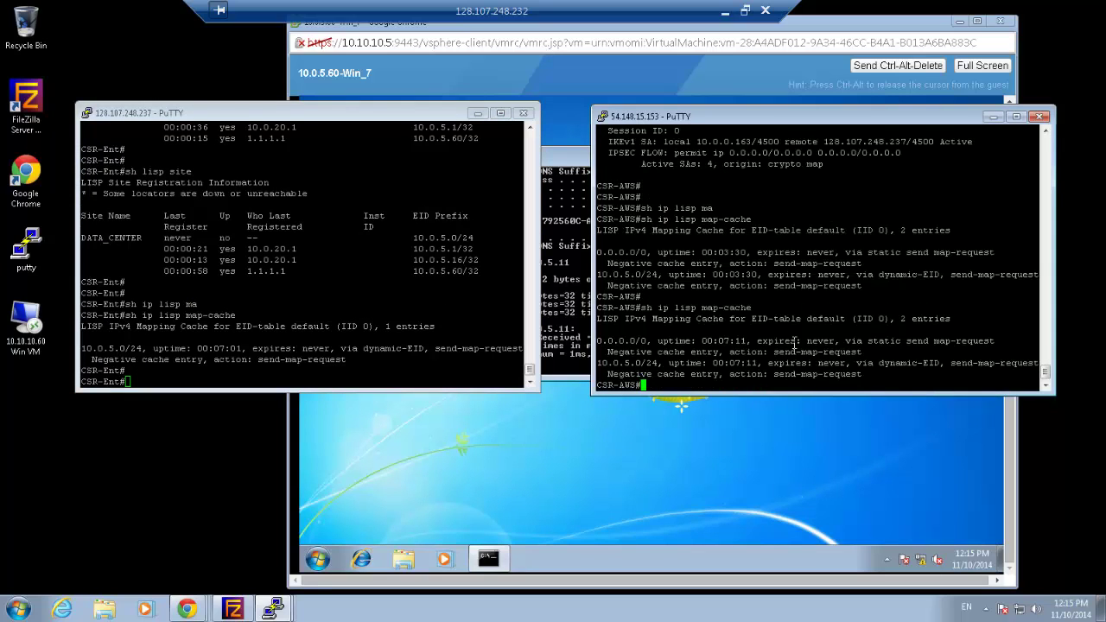
{"action": "key", "text": "Return"}
{"action": "key", "text": "Return"}
{"action": "key", "text": "Return"}
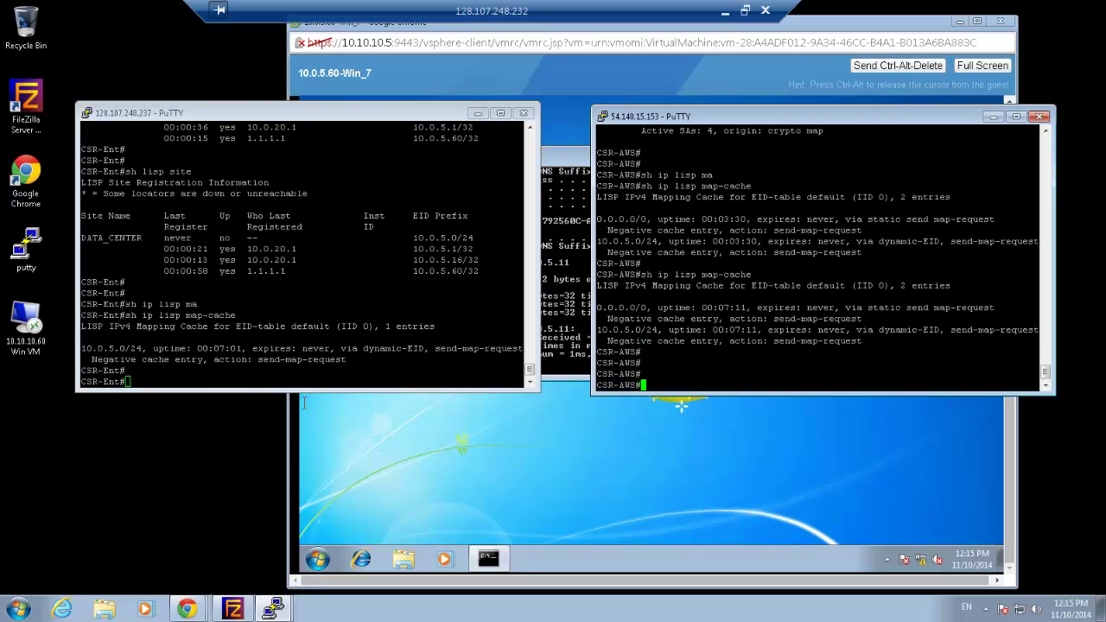
Ping 10.0.5.16 from the Windows 7 guest console
{"action": "left_click", "coordinate": [577, 342]}
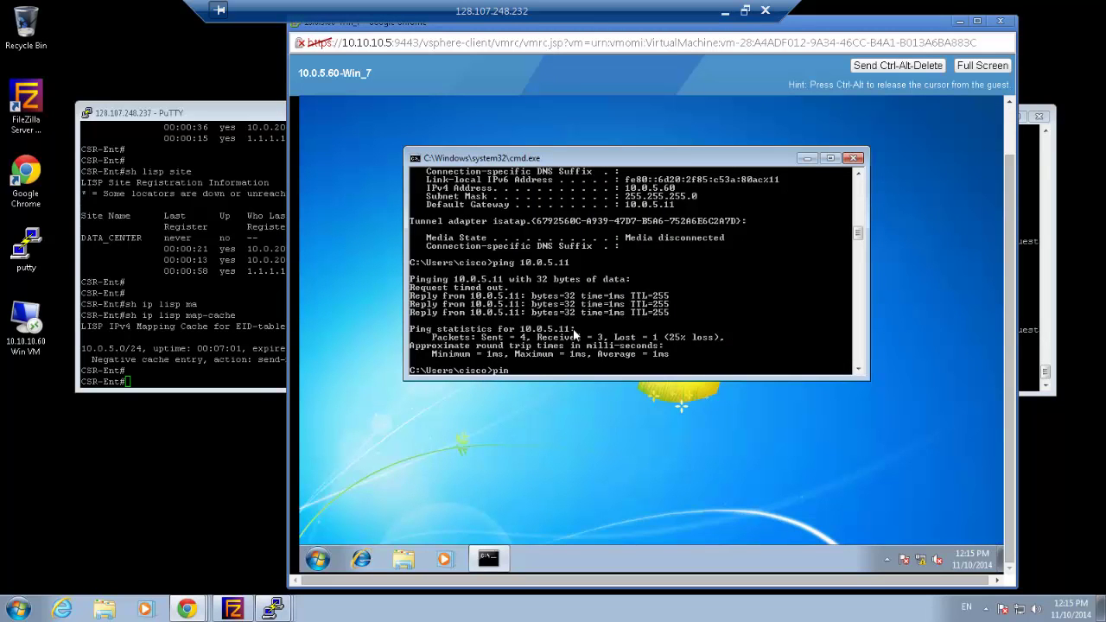
{"action": "type", "text": "ping 10.0.5.60"}
{"action": "key", "text": "BackSpace"}
{"action": "key", "text": "Return"}
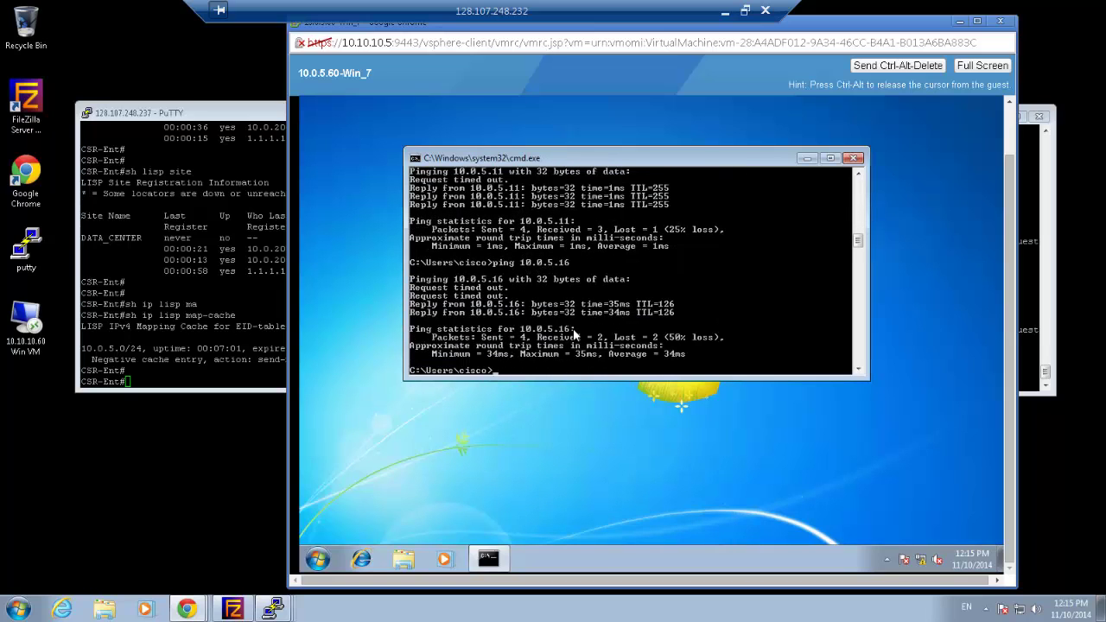
Run a continuous 'ping 10.0.5.16 -t' until 7 of 7 replies arrive, then stop it
{"action": "key", "text": "Up"}
{"action": "type", "text": "-t"}
{"action": "key", "text": "Return"}
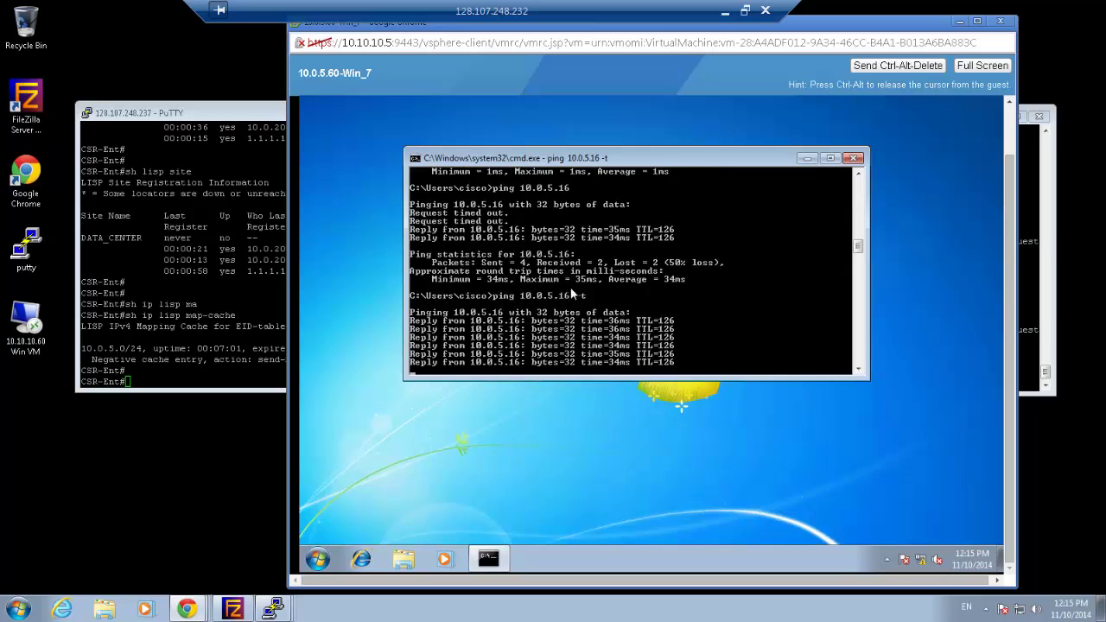
{"action": "key", "text": "ctrl+c"}
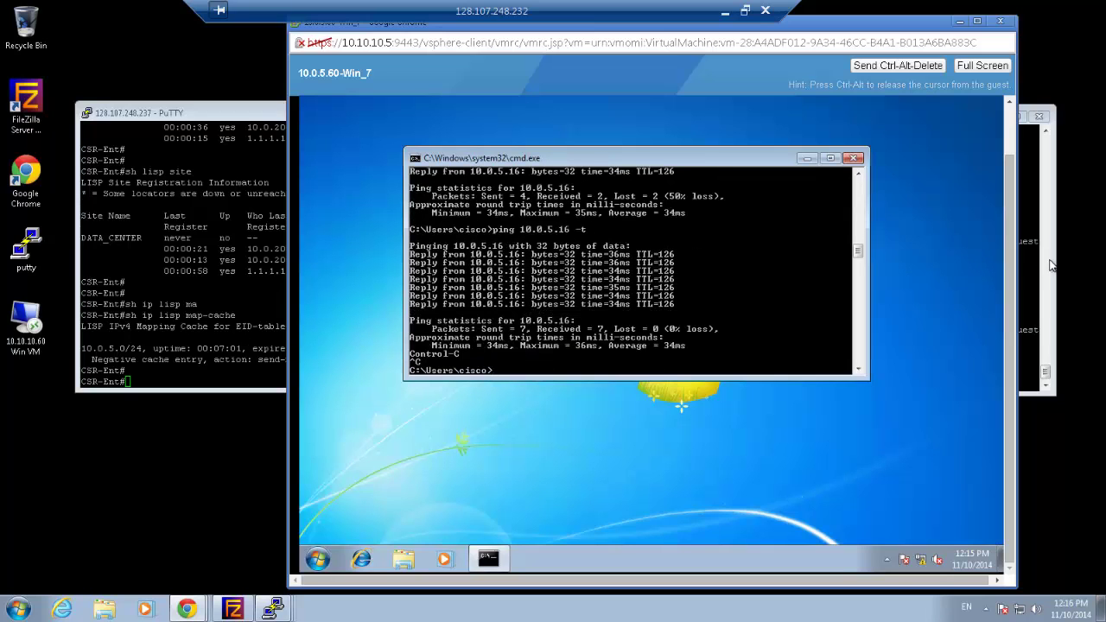
Rerun CSR-Ent's map-cache query and highlight the new 10.0.5.16/32 entry via locator 2.2.2.2
{"action": "left_click", "coordinate": [1035, 253]}
{"action": "left_click", "coordinate": [176, 278]}
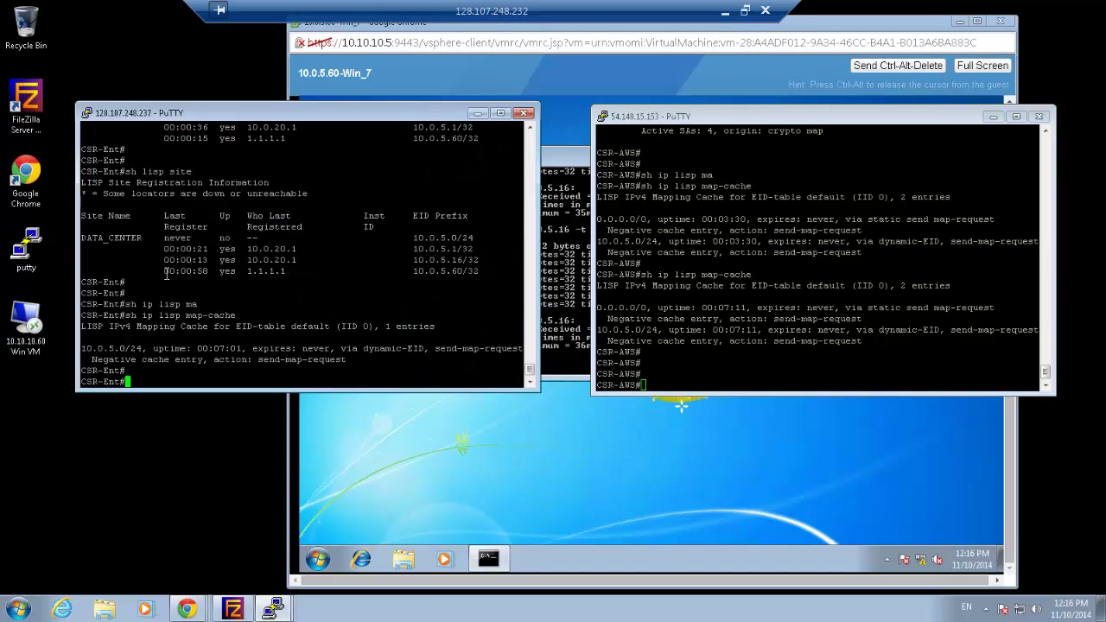
{"action": "key", "text": "Up"}
{"action": "key", "text": "Return"}
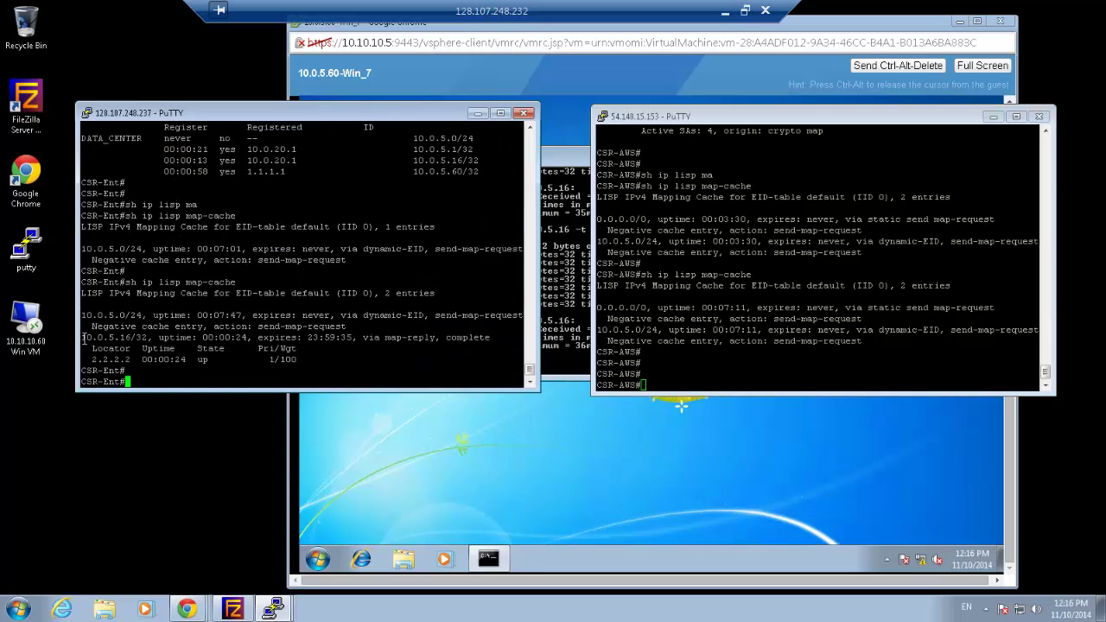
{"action": "left_click_drag", "start_coordinate": [84, 337], "coordinate": [300, 364]}
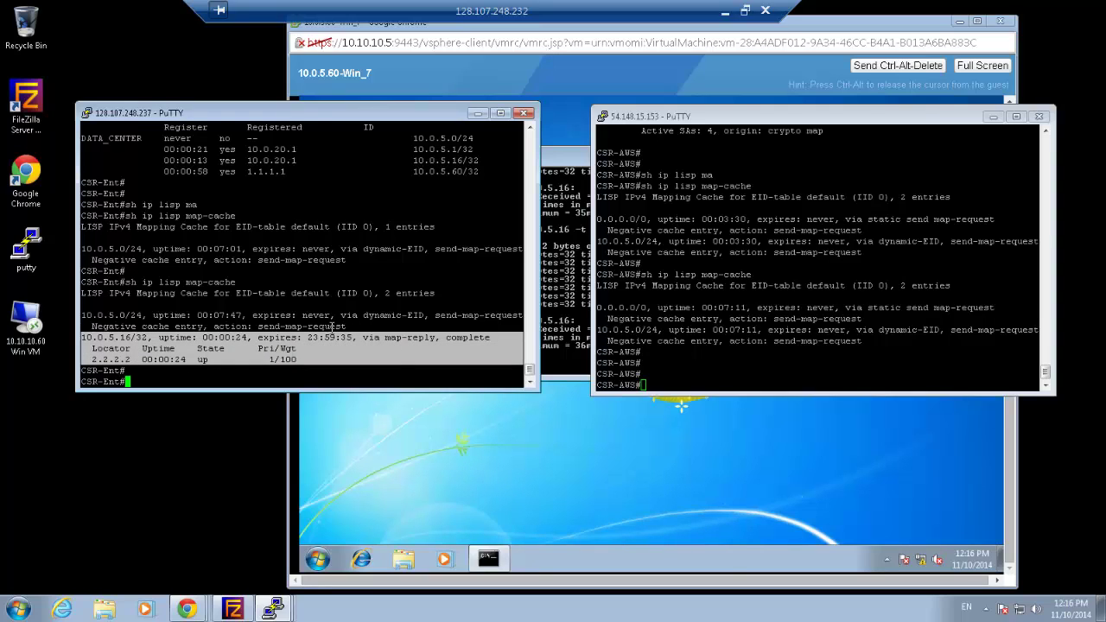
Query CSR-AWS's map-cache and highlight the new 10.0.5.60/32 entry via locator 1.1.1.1
{"action": "left_click", "coordinate": [668, 360]}
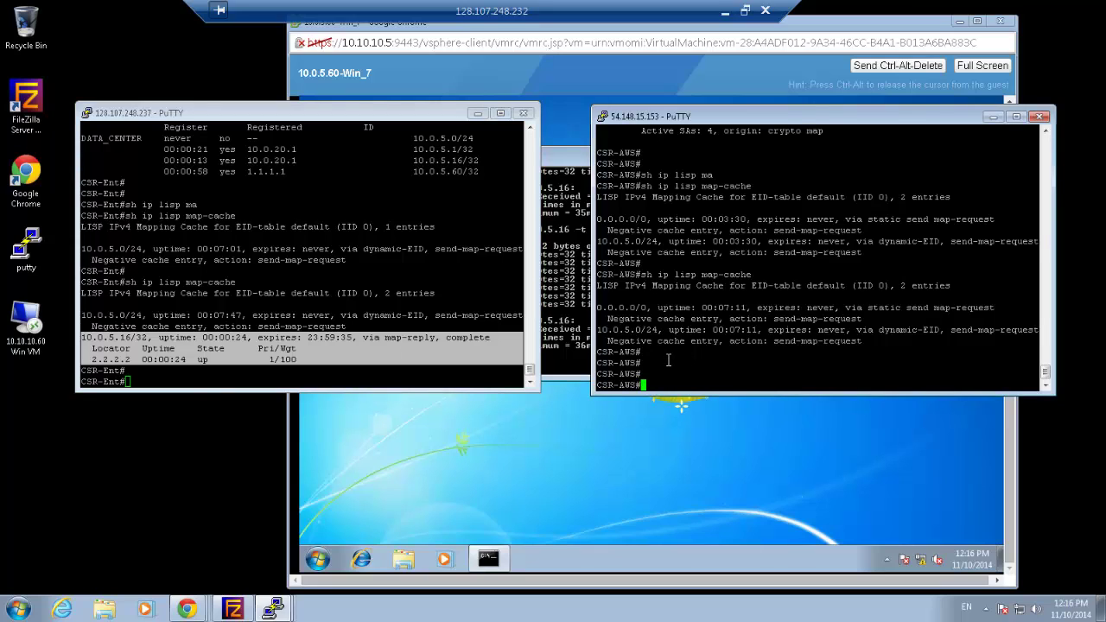
{"action": "type", "text": "sh ip lisp ma"}
{"action": "key", "text": "Tab"}
{"action": "key", "text": "Return"}
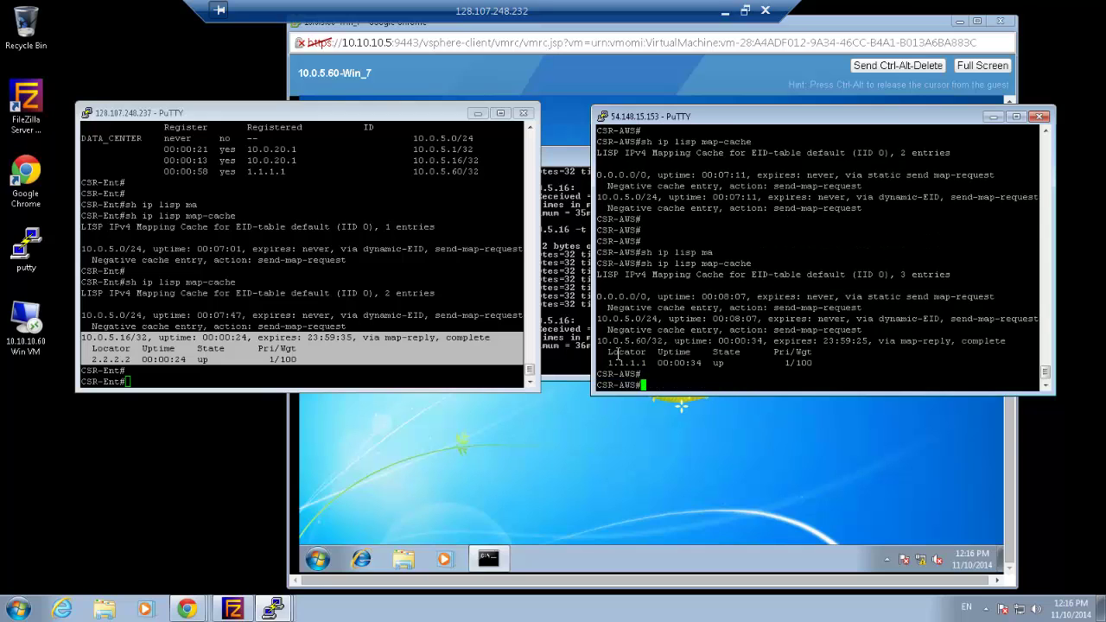
{"action": "left_click_drag", "start_coordinate": [600, 341], "coordinate": [838, 368]}
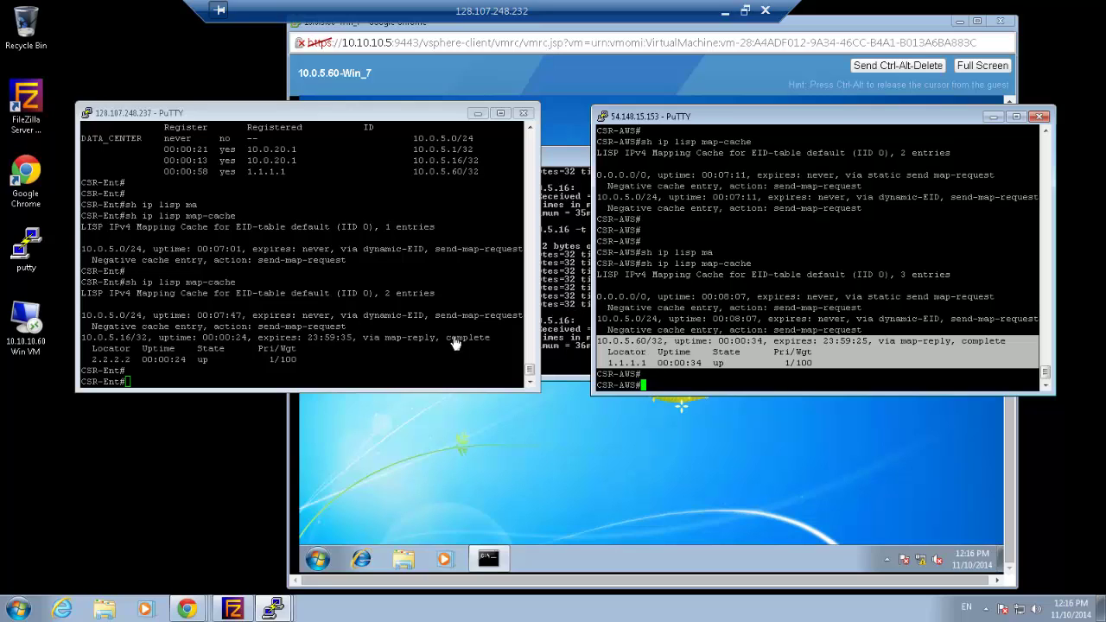
{"action": "left_click", "coordinate": [429, 346]}
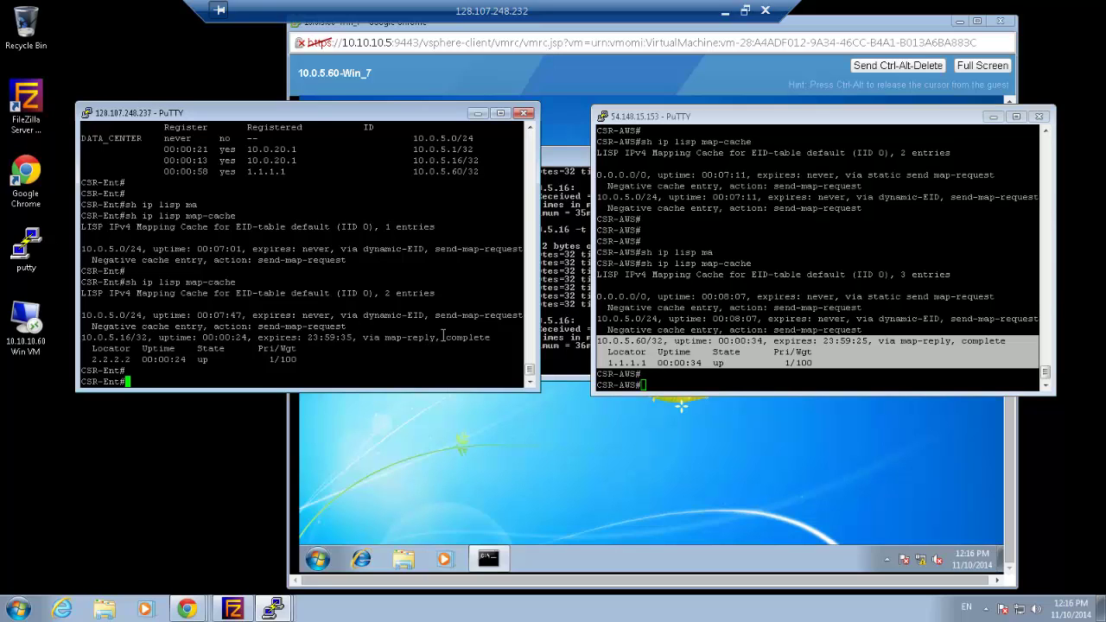
Run 'sh crypto session detail' on CSR-Ent to confirm the IPsec session is UP-ACTIVE
{"action": "type", "text": "sh cry"}
{"action": "key", "text": "Tab"}
{"action": "type", "text": "sess"}
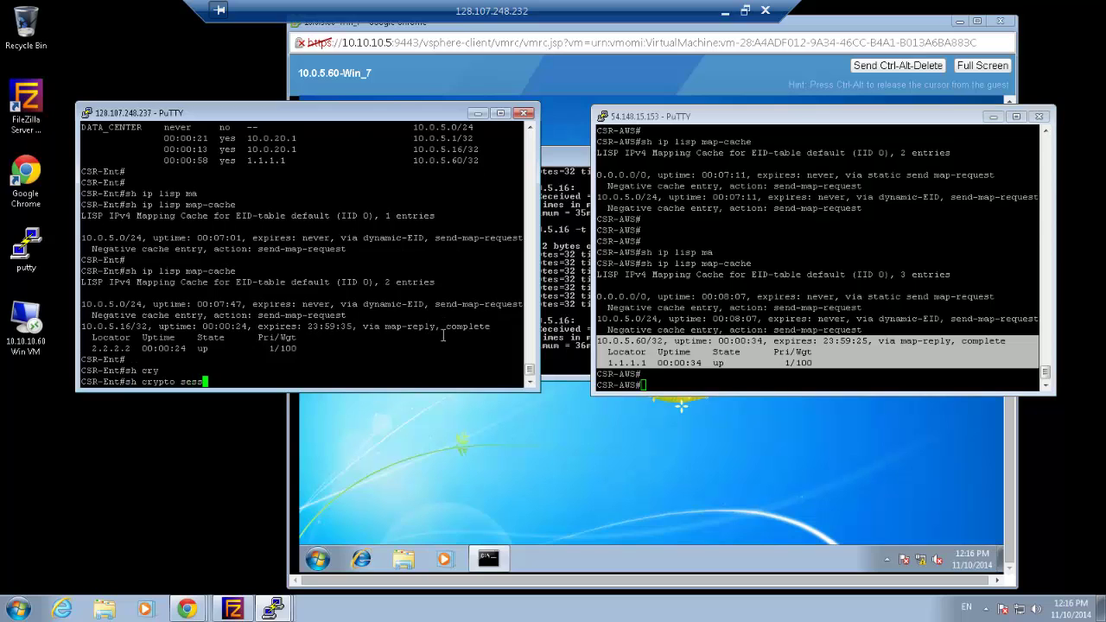
{"action": "key", "text": "Tab"}
{"action": "type", "text": "det"}
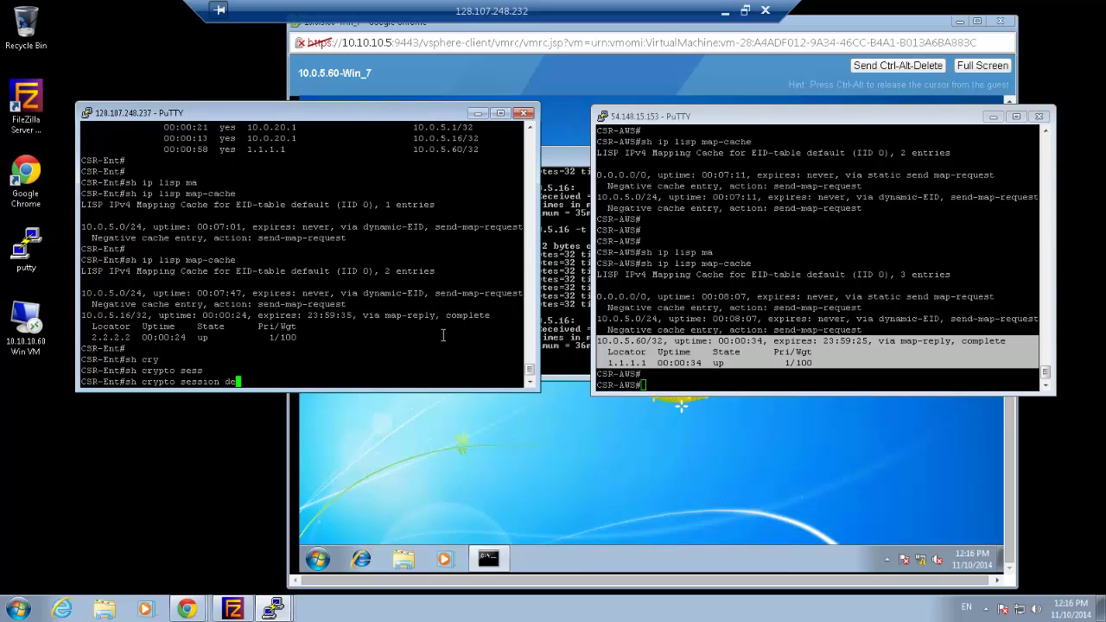
{"action": "key", "text": "Return"}
{"action": "key", "text": "Return"}
{"action": "key", "text": "Return"}
{"action": "key", "text": "Return"}
{"action": "key", "text": "Return"}
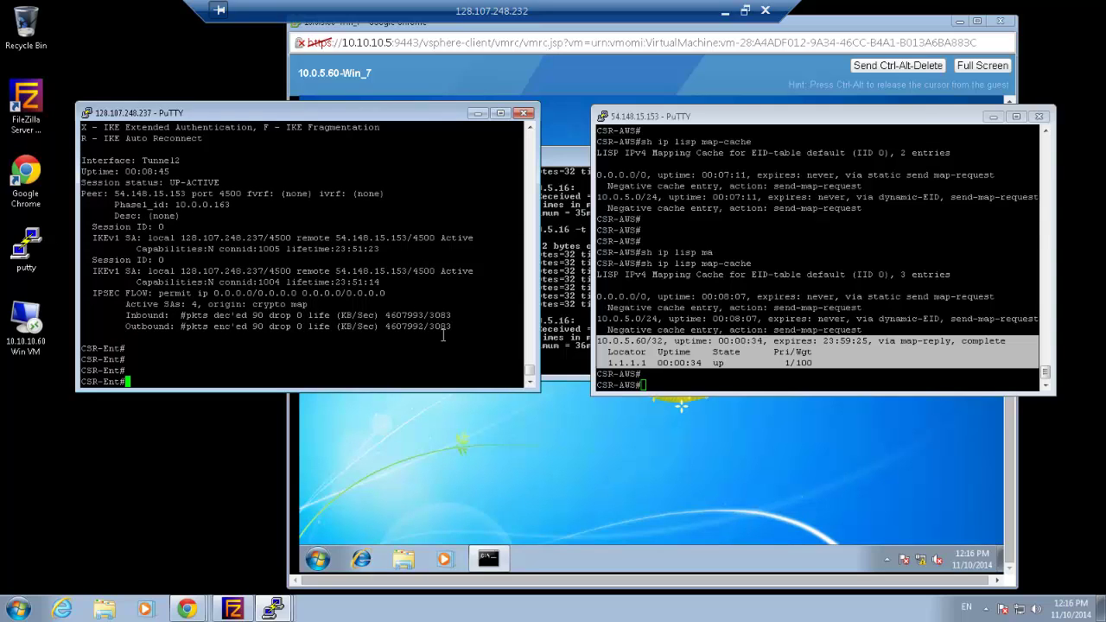
Show GigabitEthernet2's config on both routers, highlighting IP 10.0.5.11 255.255.255.0 and lisp mobility LISP1
{"action": "type", "text": "sh run int g2"}
{"action": "key", "text": "Return"}
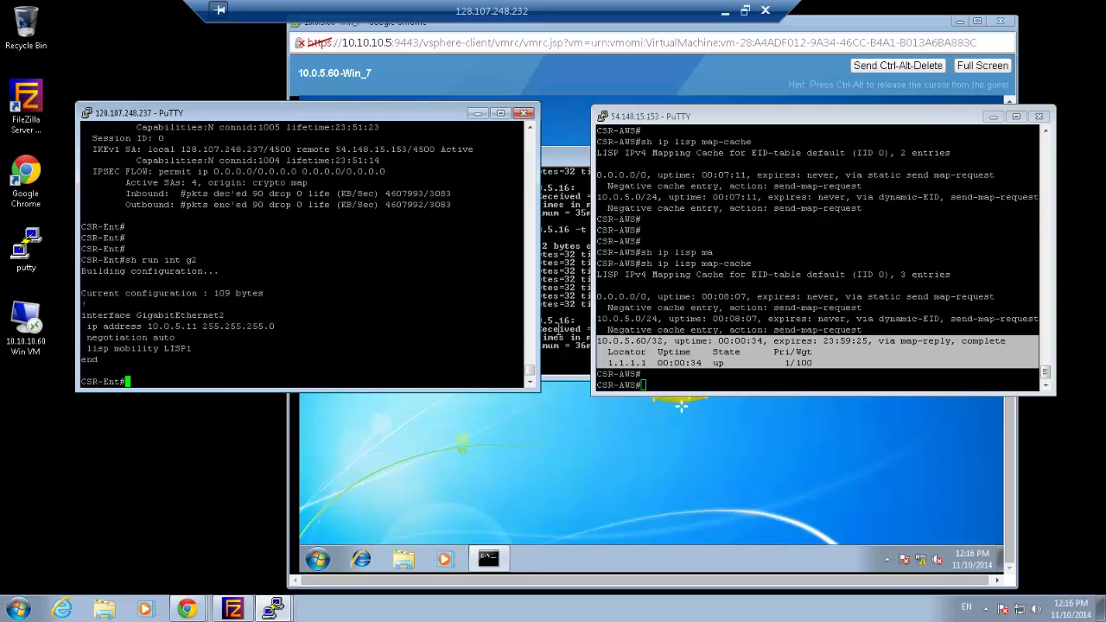
{"action": "left_click", "coordinate": [713, 356]}
{"action": "type", "text": "sh run"}
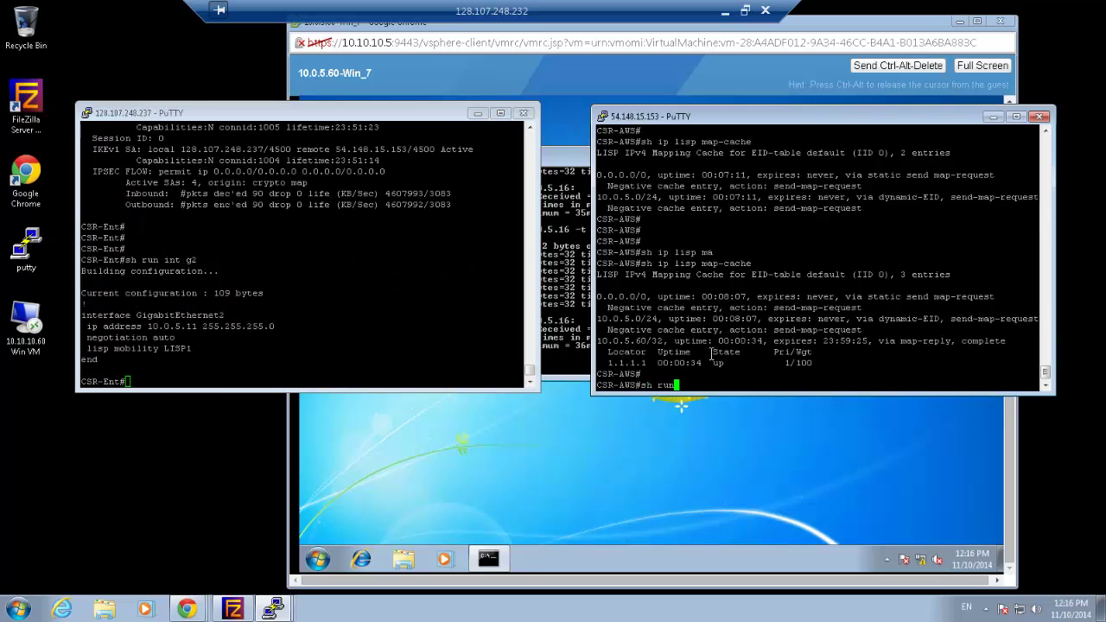
{"action": "type", "text": " int g2"}
{"action": "key", "text": "Return"}
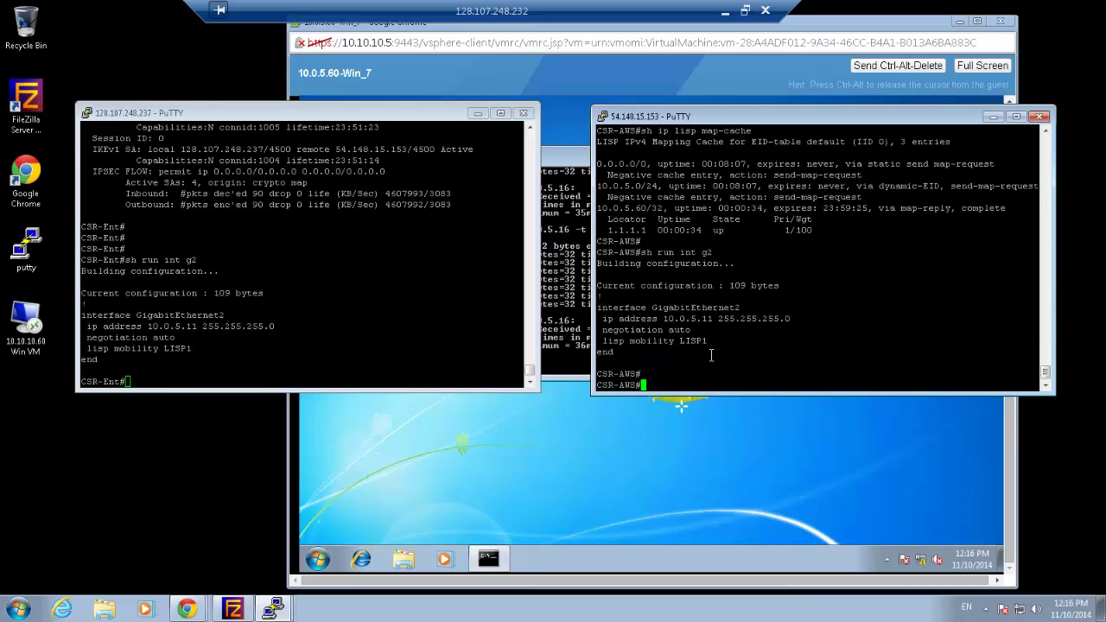
{"action": "left_click_drag", "start_coordinate": [804, 320], "coordinate": [581, 303]}
{"action": "left_click_drag", "start_coordinate": [287, 327], "coordinate": [95, 304]}
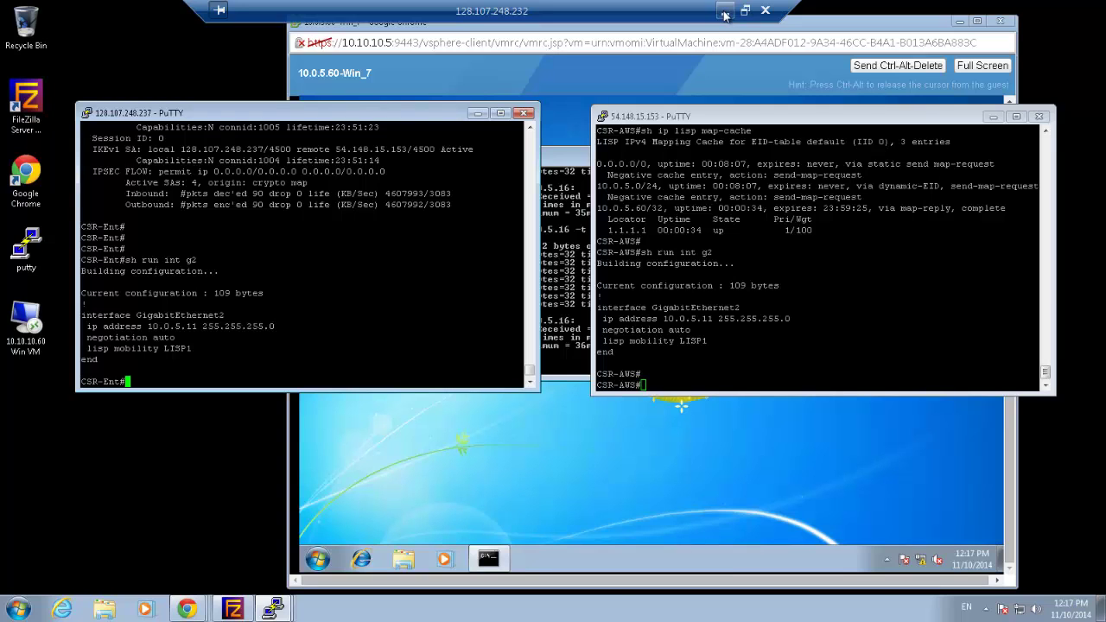
Return to the local PowerPoint slide show and advance past the Direct Access animation to 'White Paper on cisco.com'
{"action": "left_click", "coordinate": [724, 12]}
{"action": "mouse_move", "coordinate": [341, 610]}
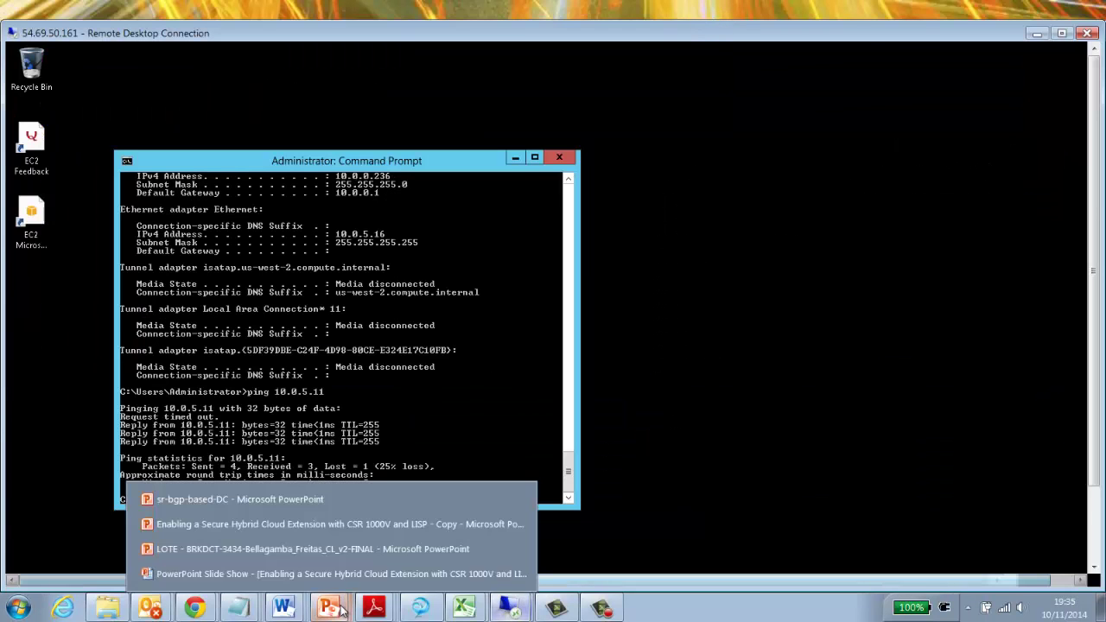
{"action": "left_click", "coordinate": [318, 574]}
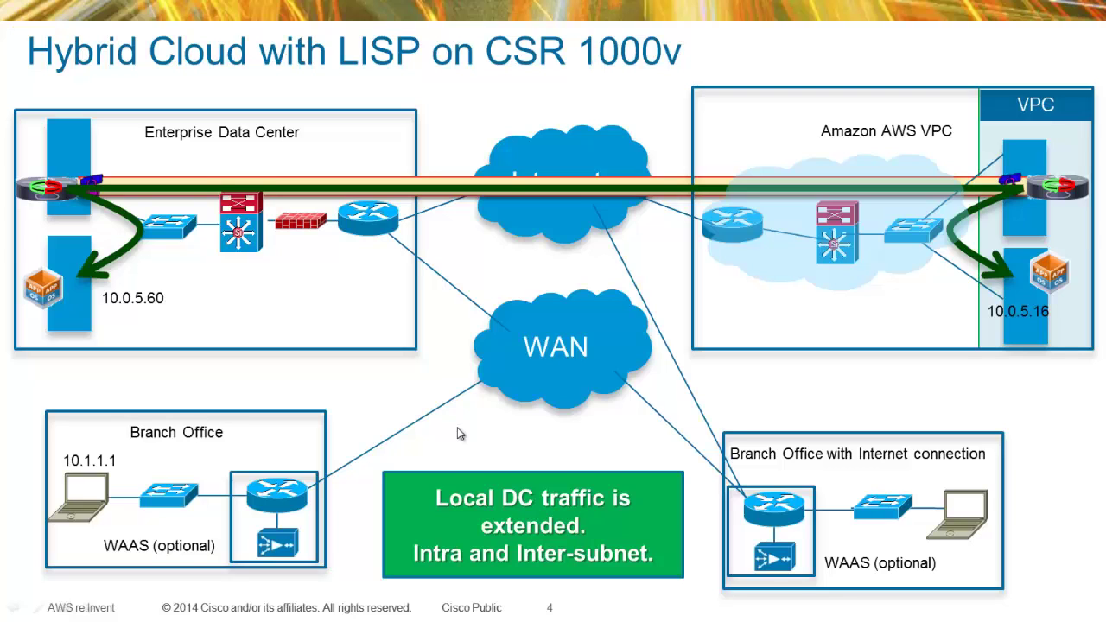
{"action": "left_click", "coordinate": [460, 434]}
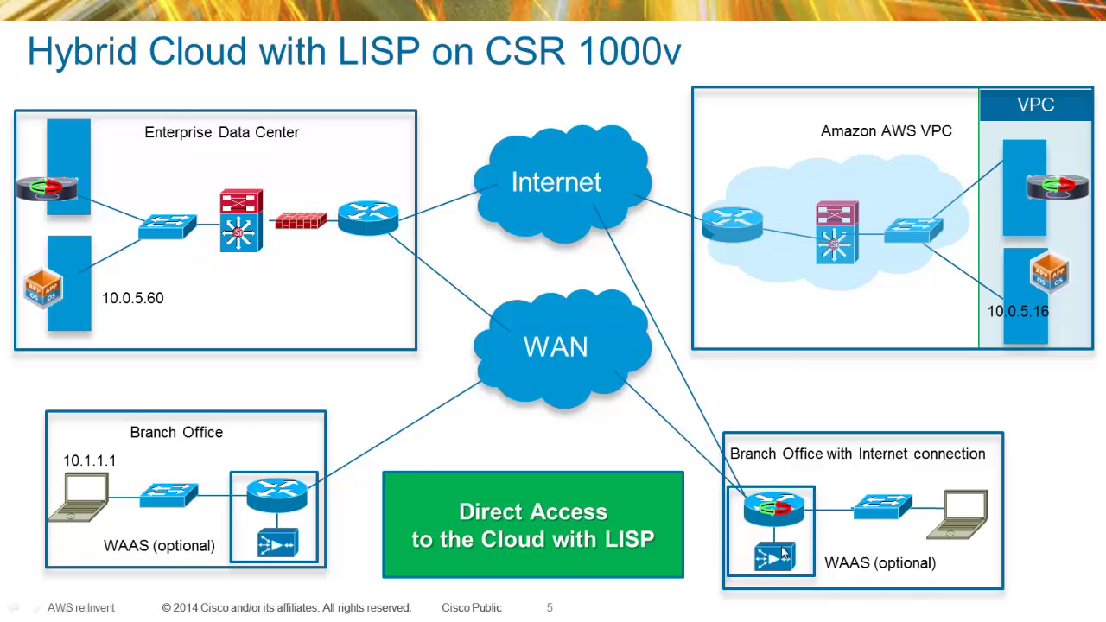
{"action": "left_click", "coordinate": [1076, 192]}
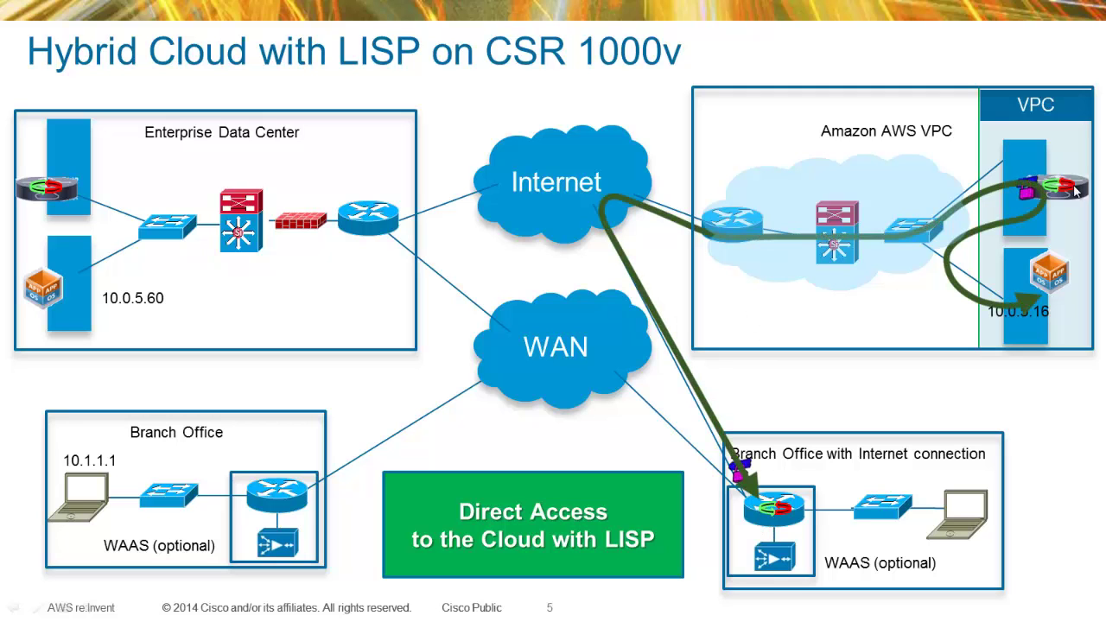
{"action": "left_click", "coordinate": [1077, 192]}
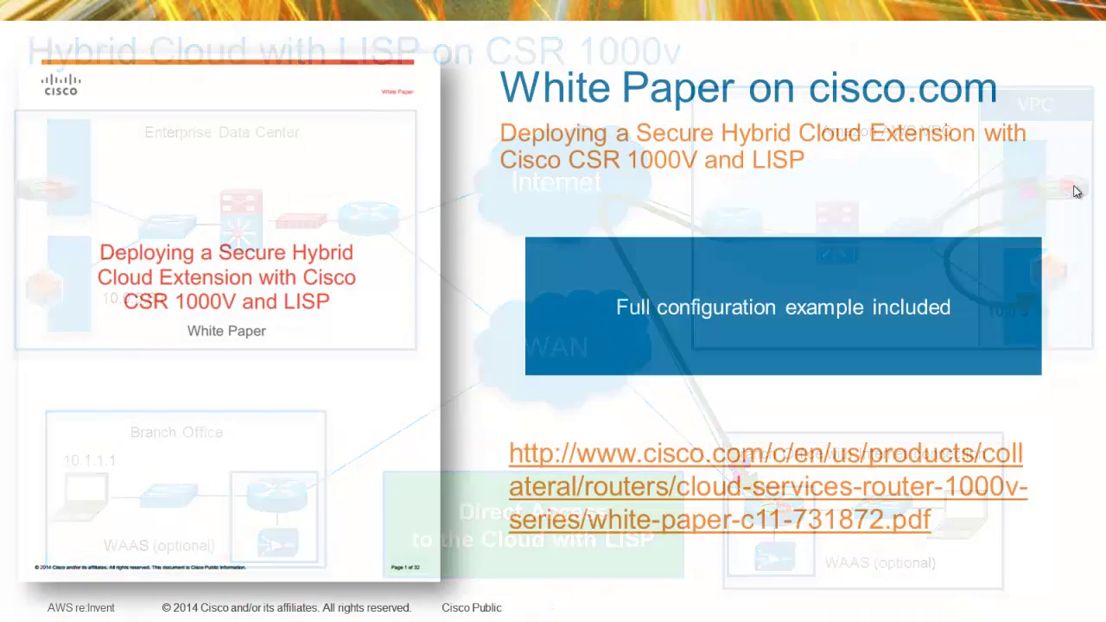